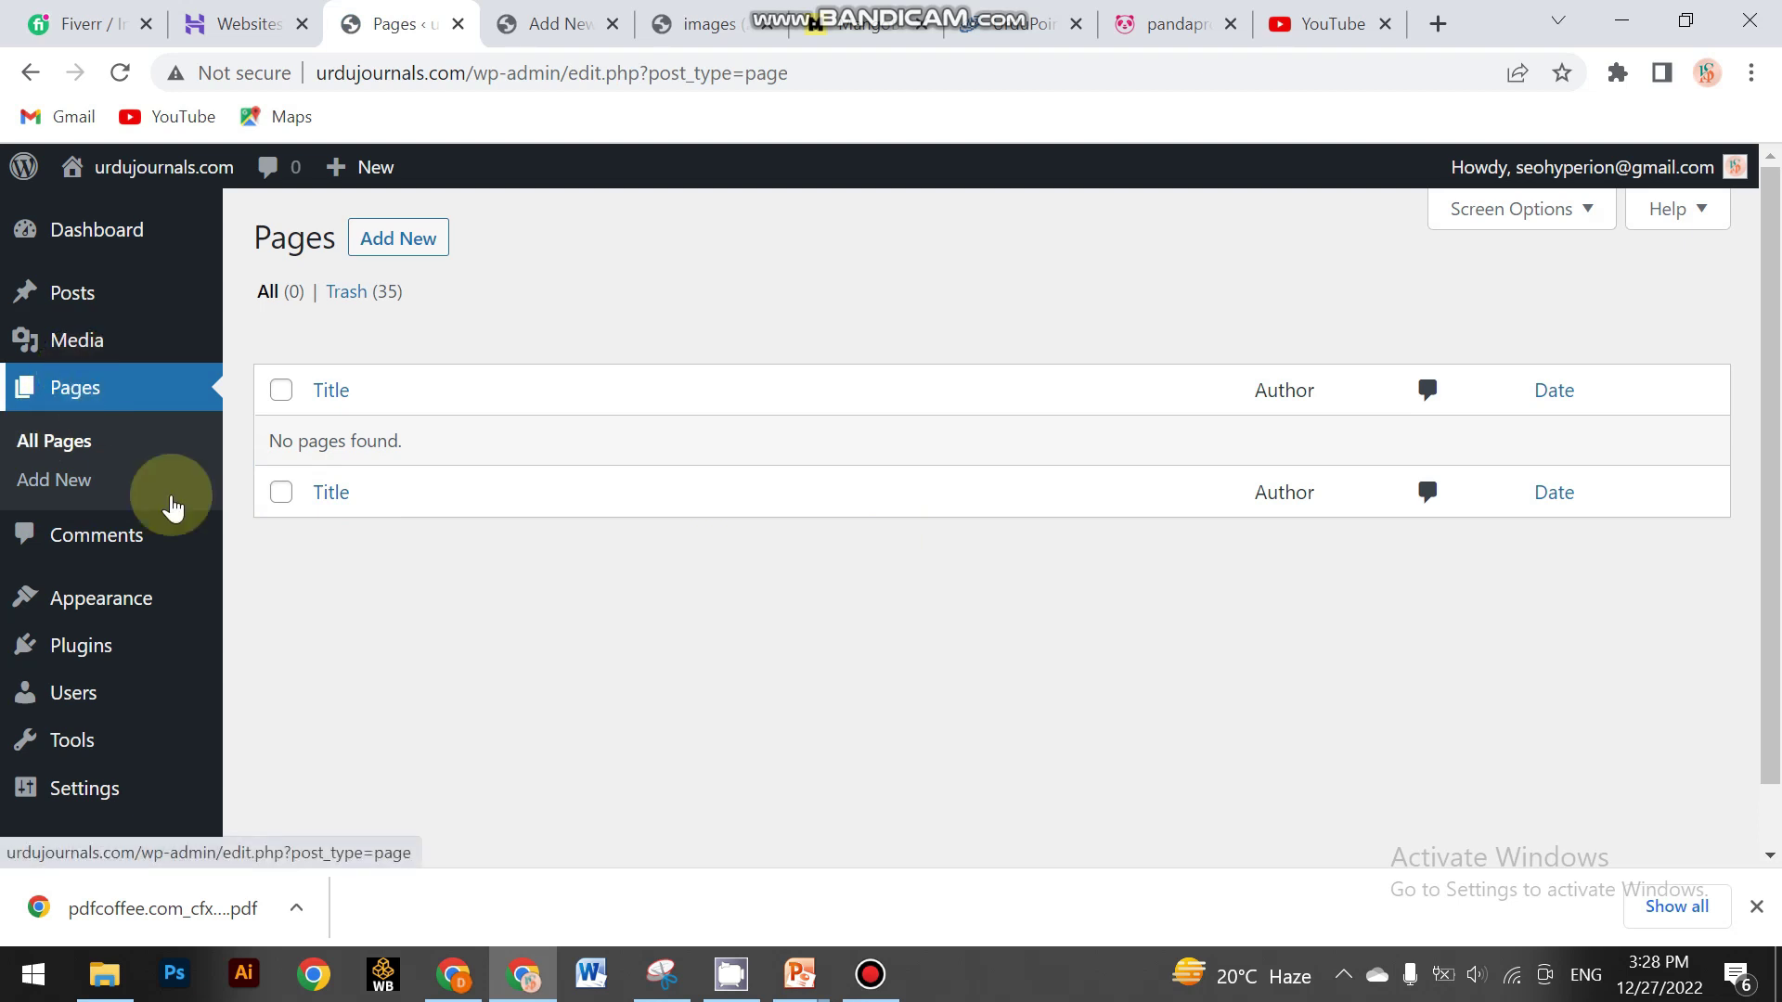
# Open the list of all posts and look through its entries
pyautogui.click(104, 310)
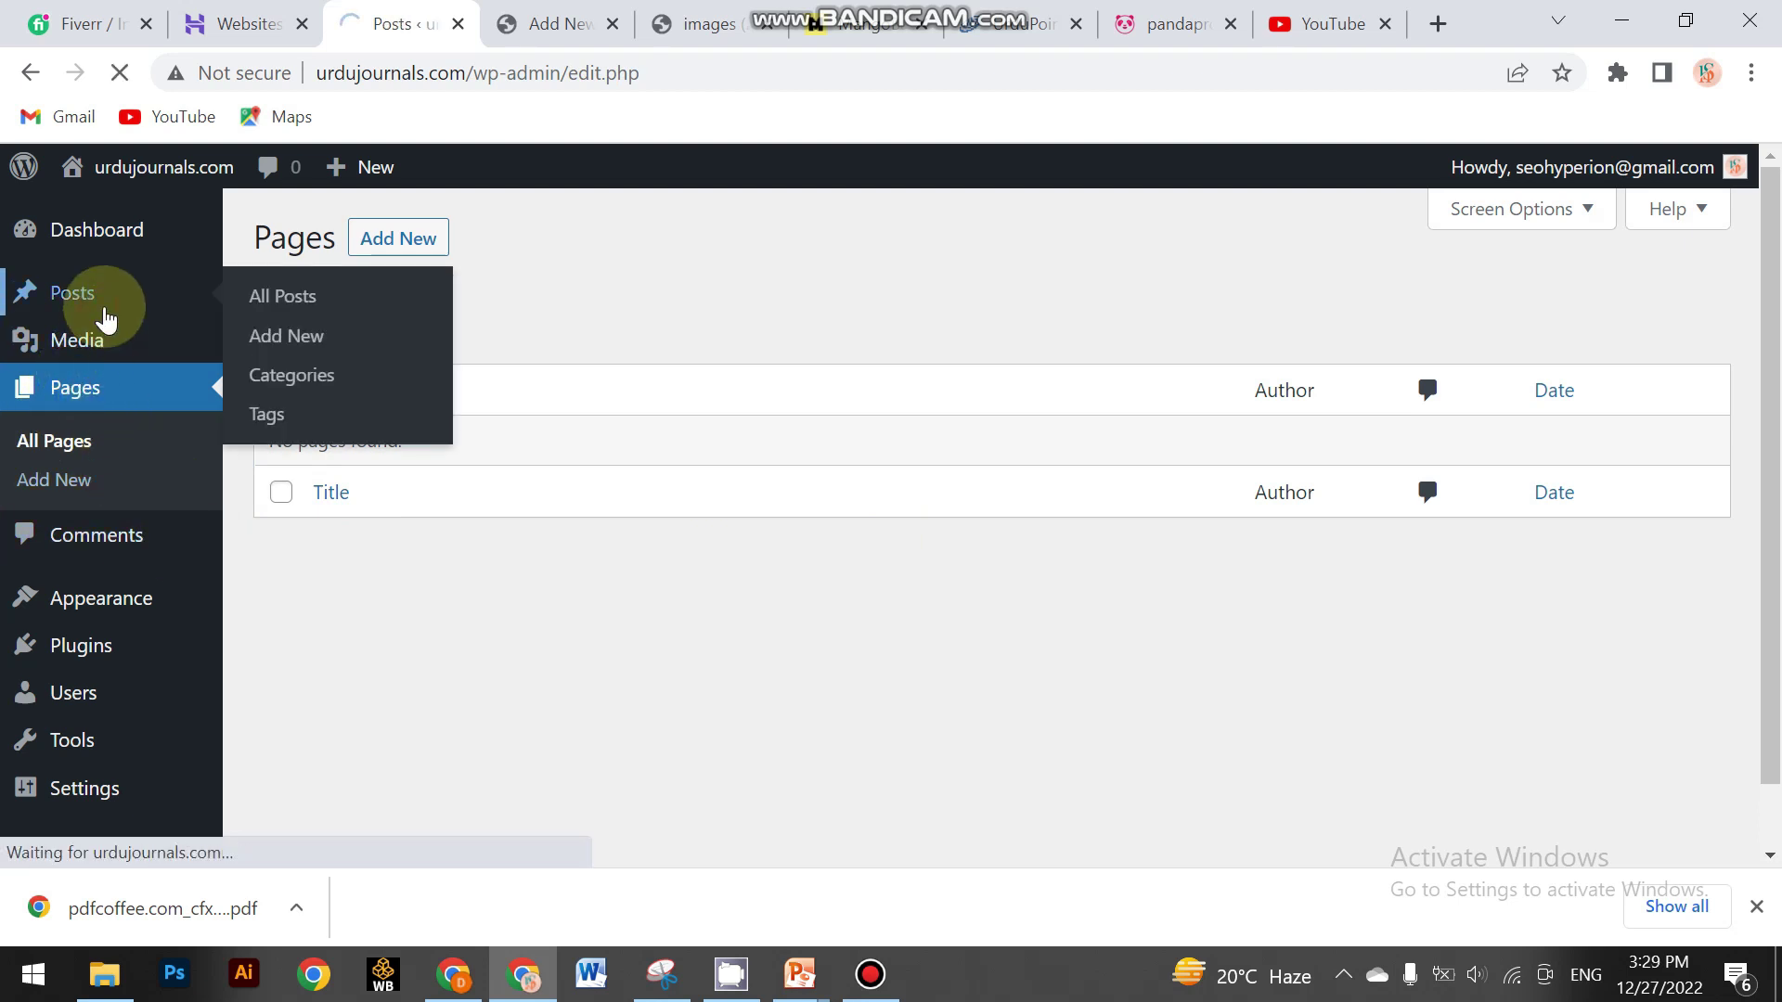
pyautogui.scroll(-3, 576, 449)
pyautogui.scroll(-12, 576, 449)
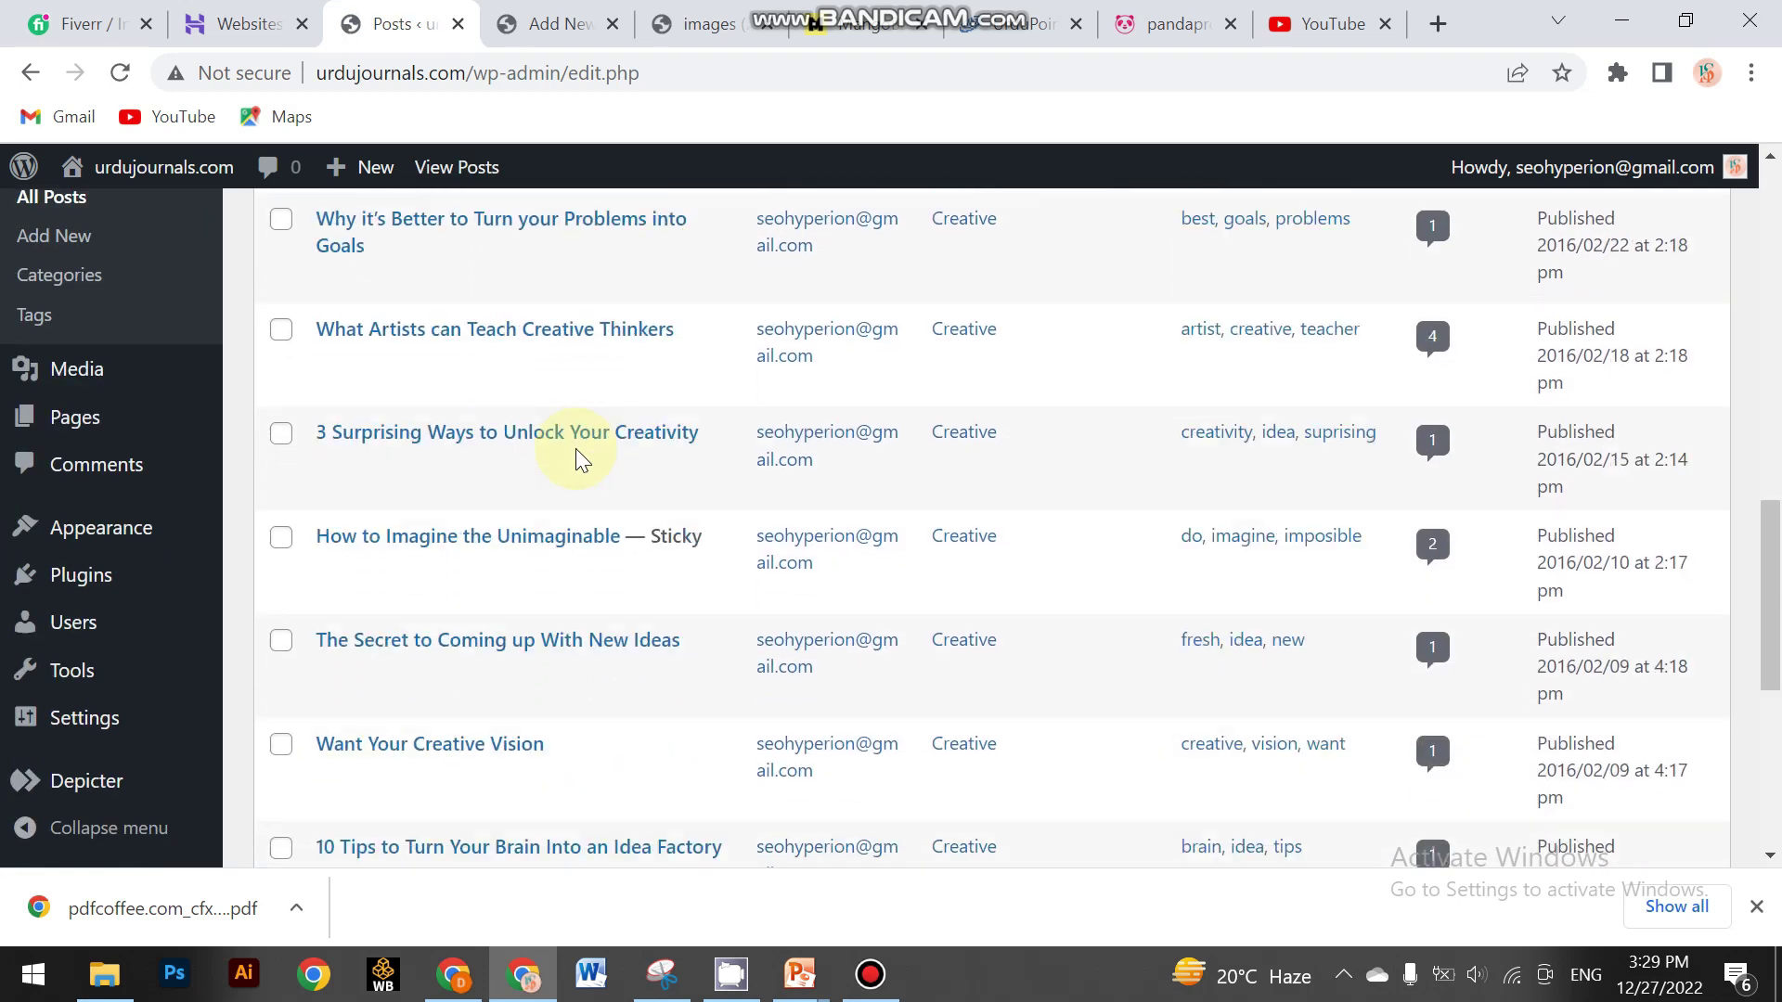
pyautogui.scroll(5, 576, 448)
pyautogui.scroll(10, 575, 459)
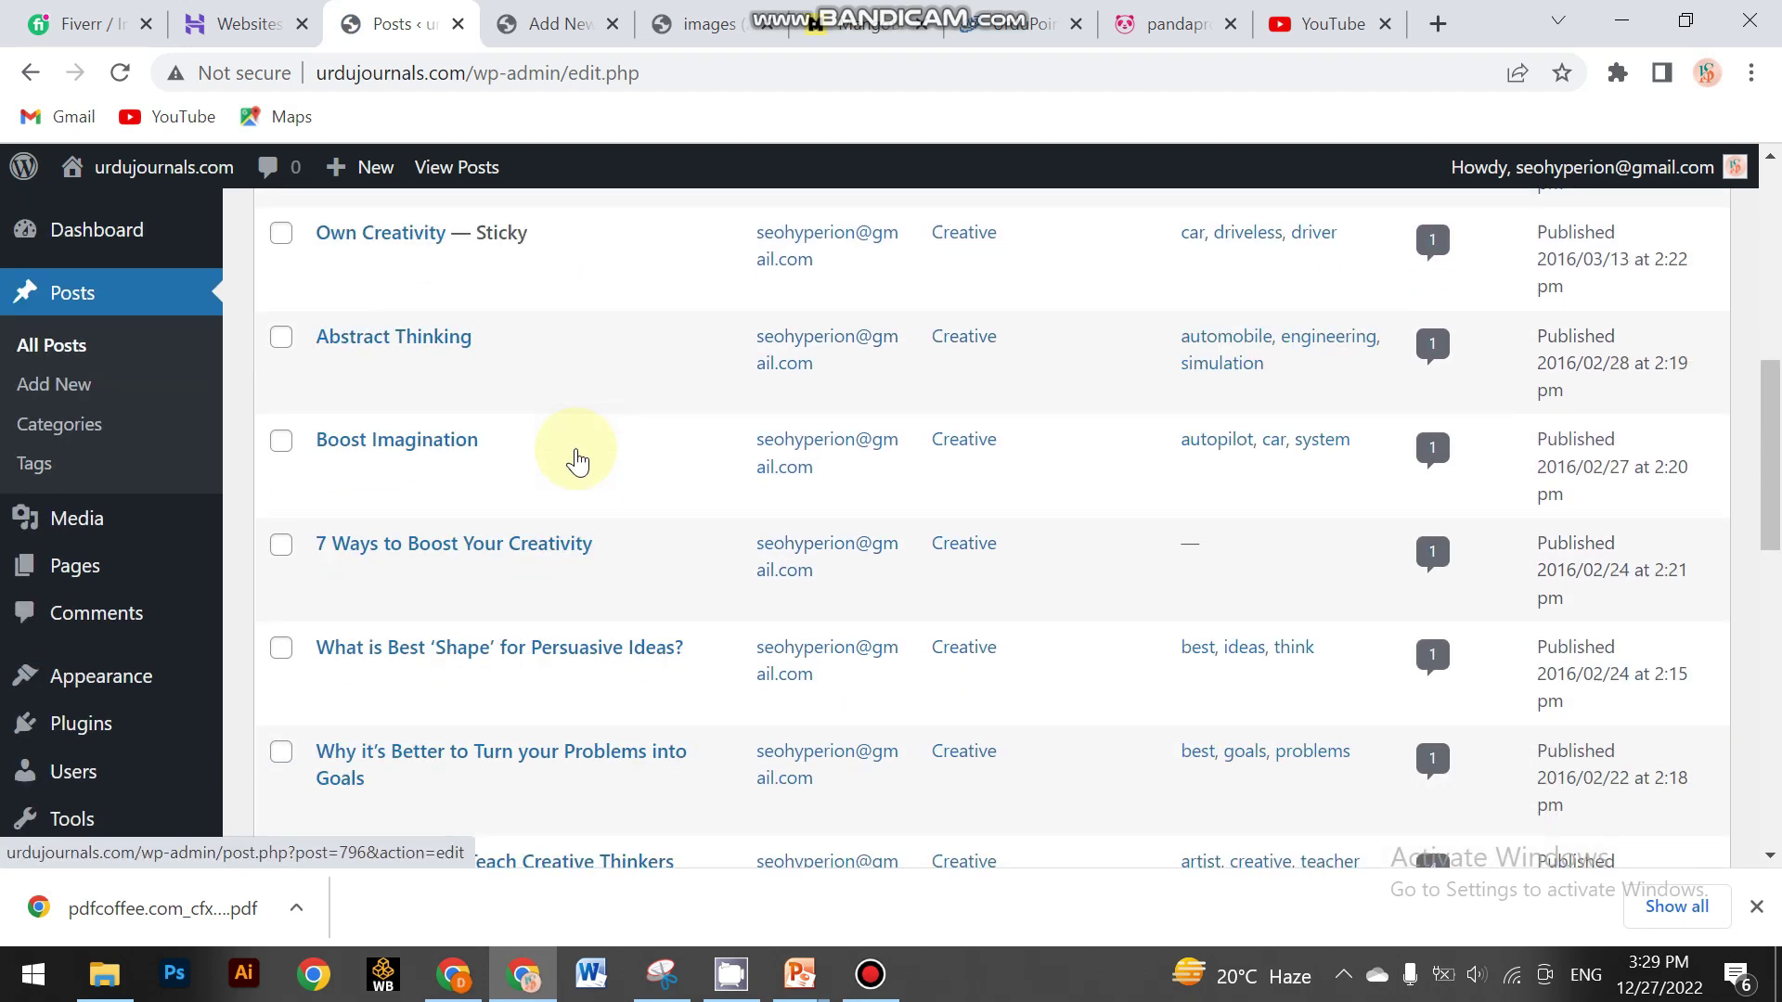
pyautogui.scroll(1, 576, 455)
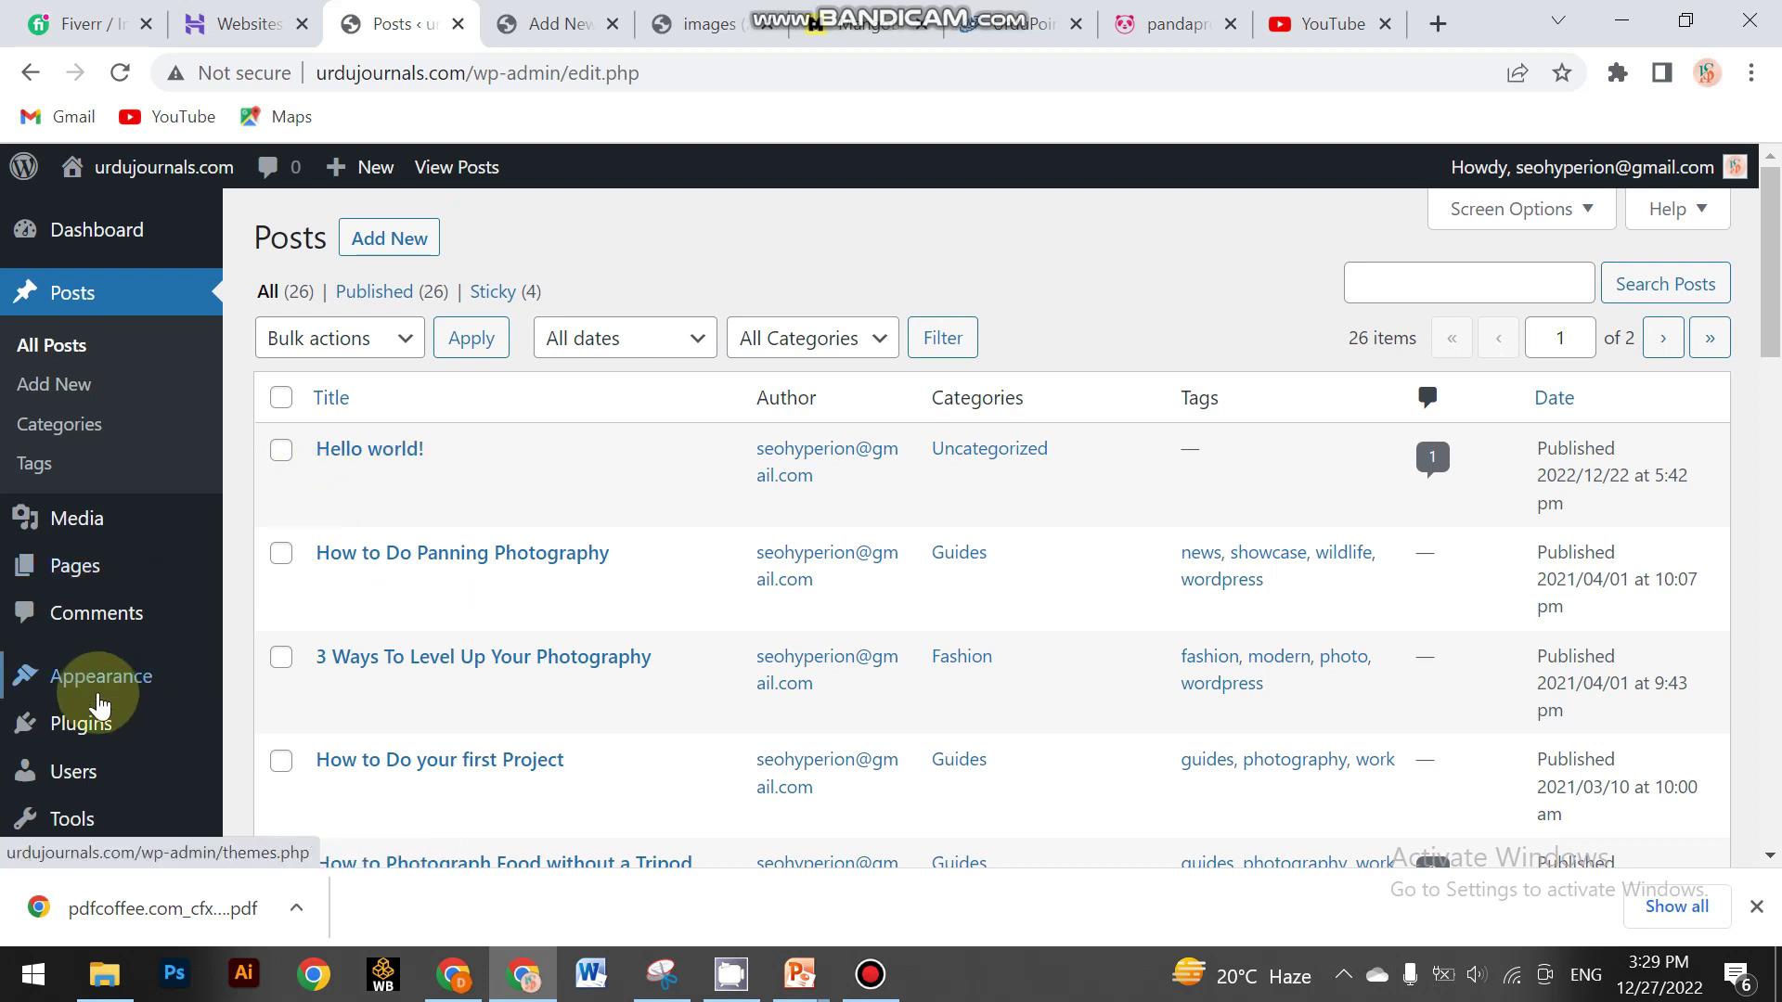
pyautogui.scroll(-13, 95, 708)
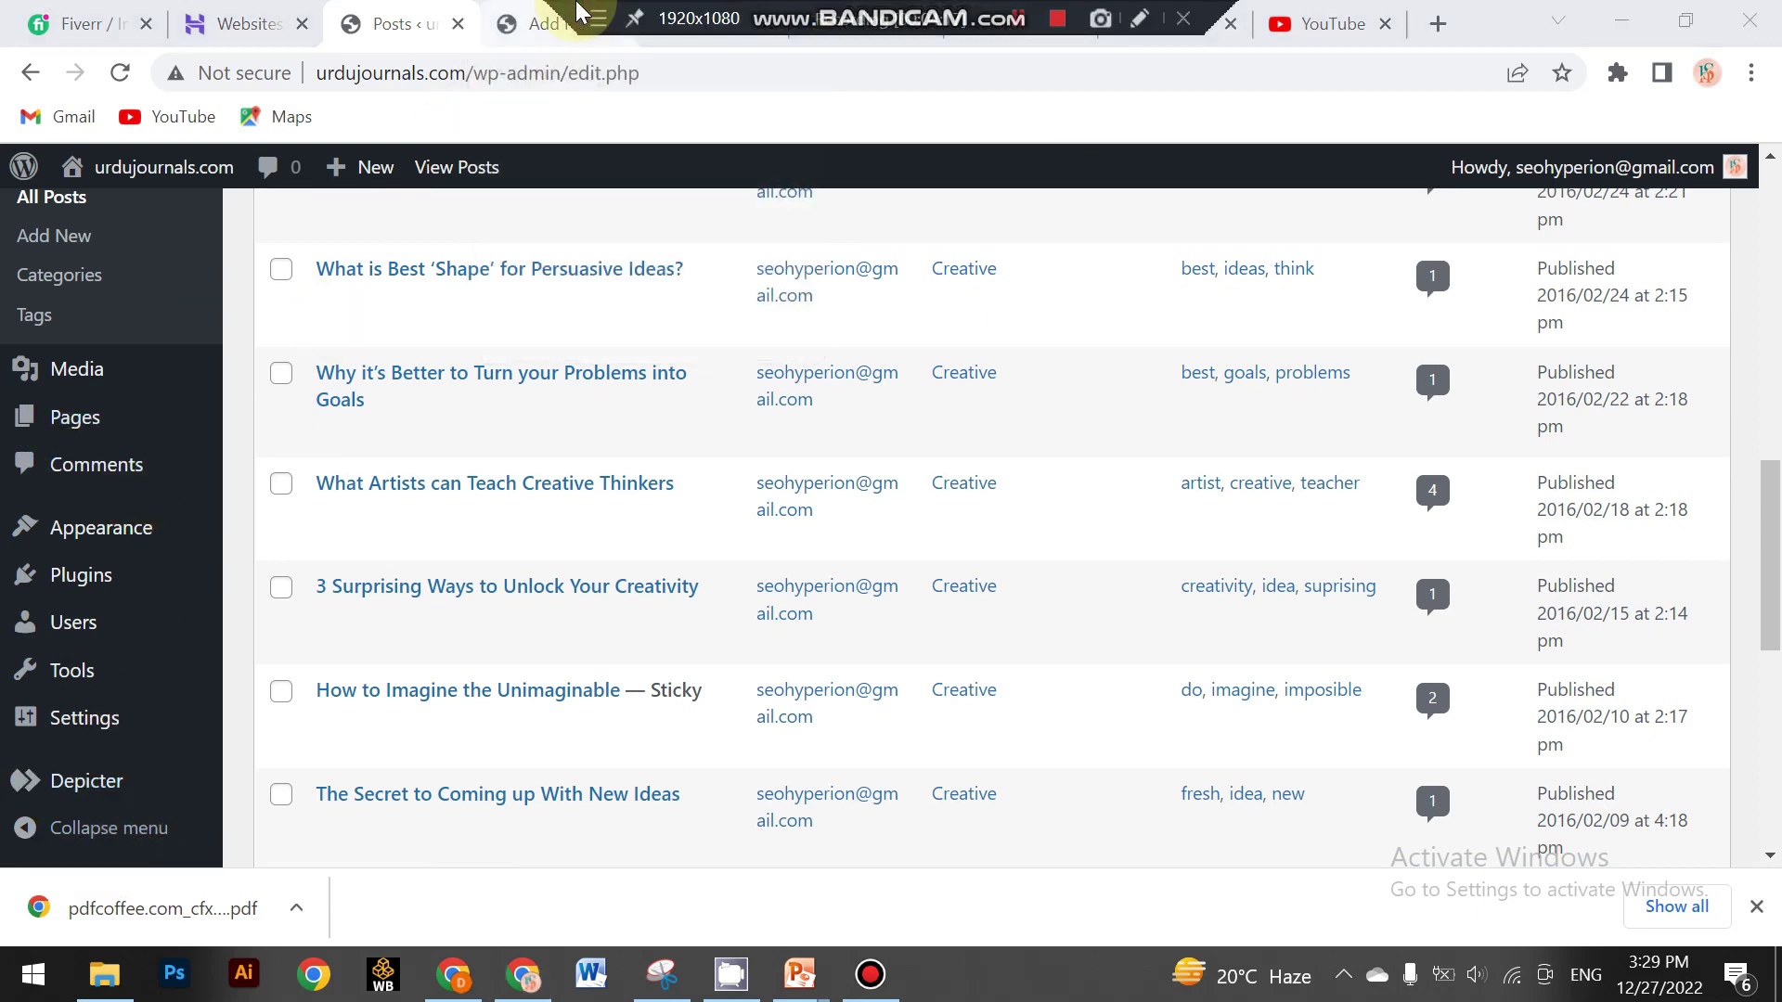
# Look over the blank new page's title and content areas, and view the Barrister website reference image
pyautogui.click(547, 23)
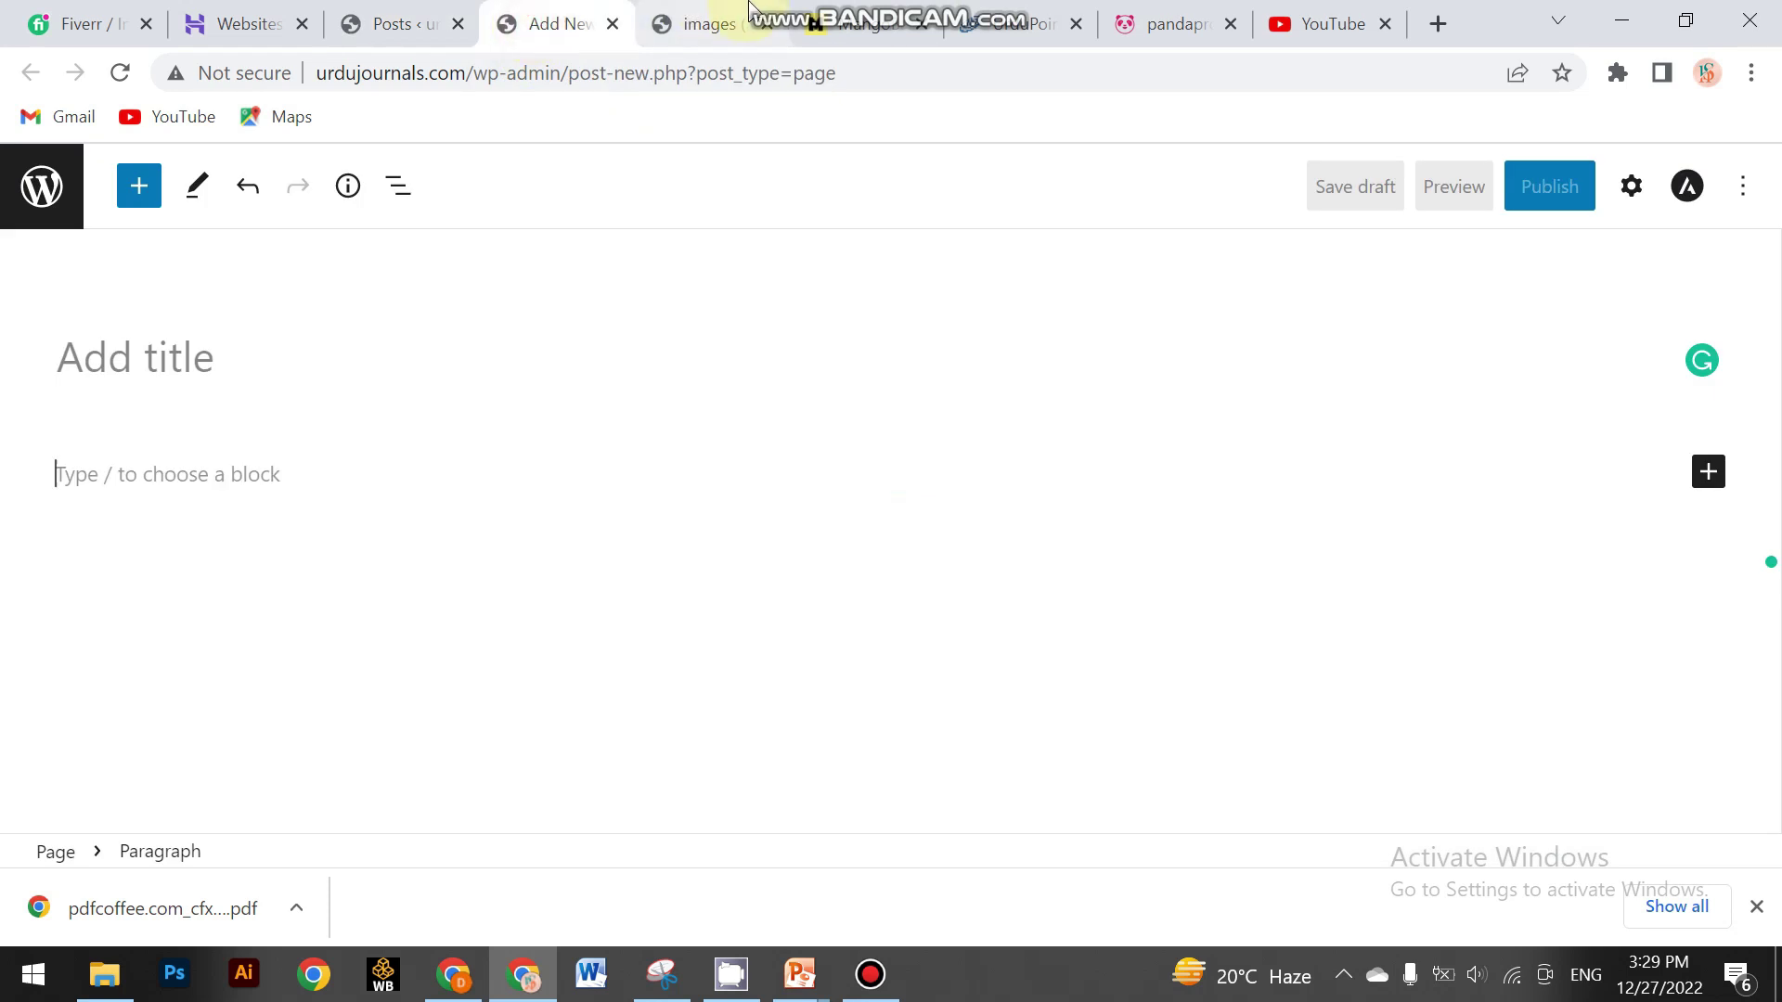
pyautogui.click(334, 373)
pyautogui.click(61, 474)
pyautogui.click(267, 358)
pyautogui.click(465, 470)
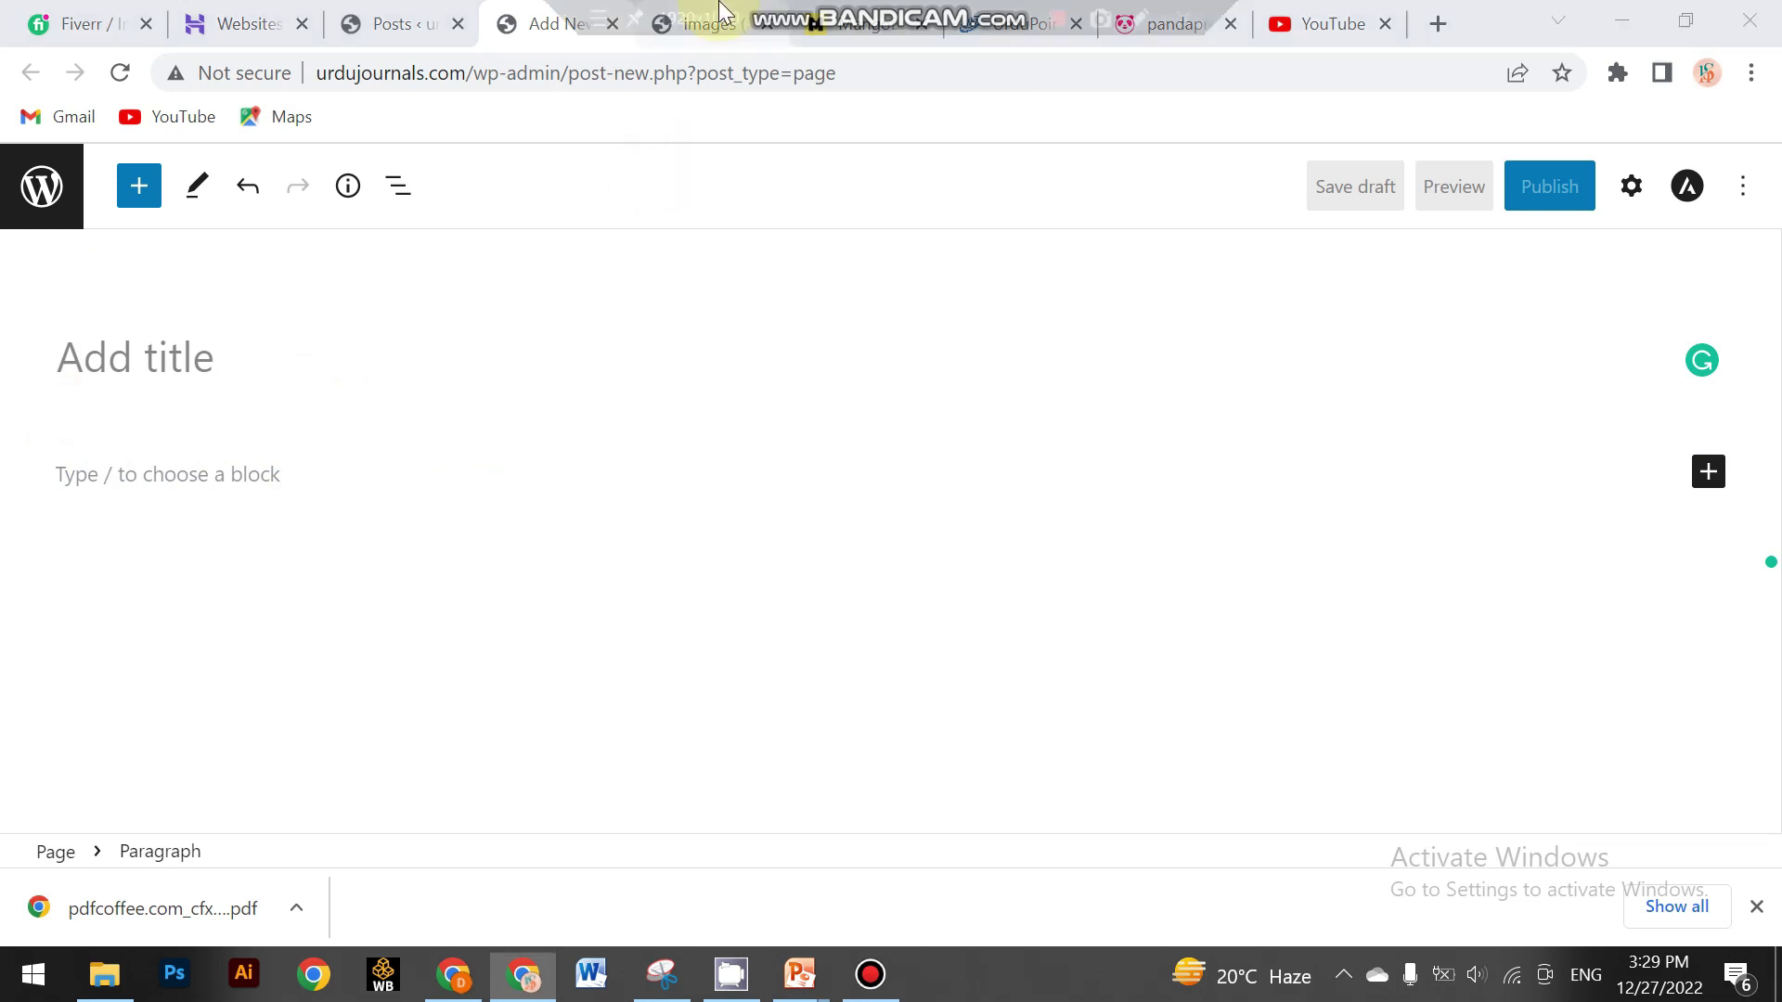
pyautogui.click(692, 35)
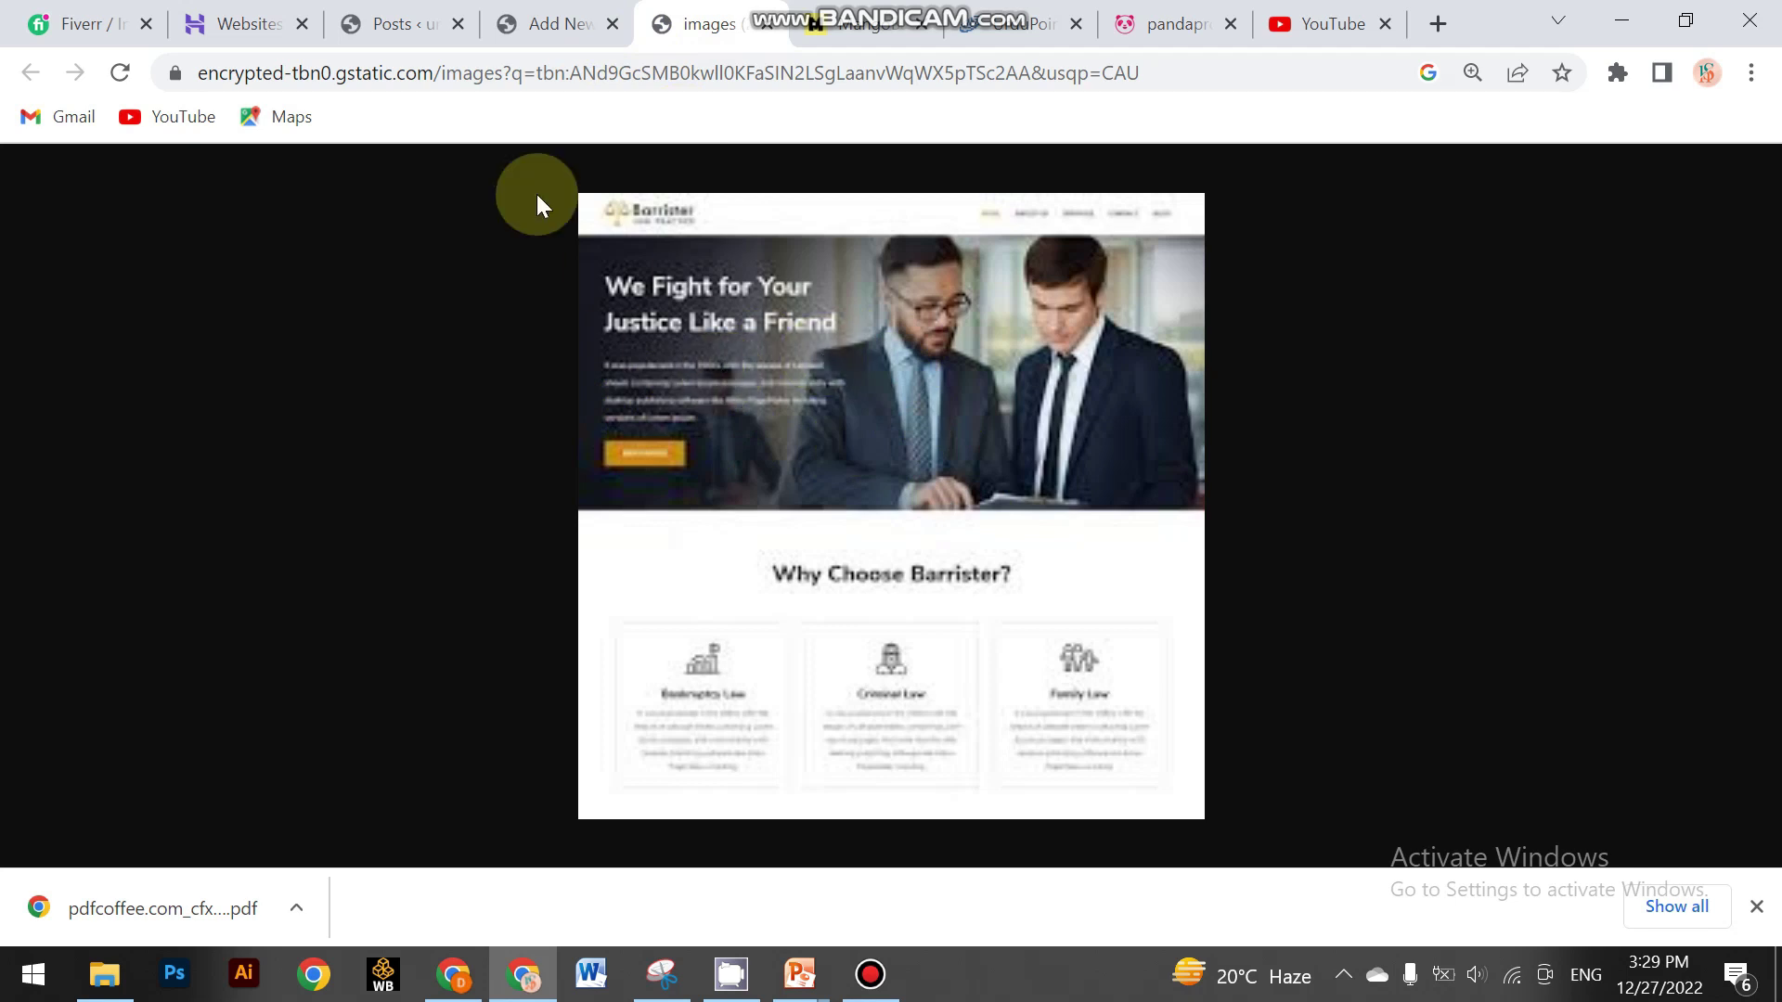
# Return to the new page and open the block library
pyautogui.click(522, 23)
pyautogui.click(130, 201)
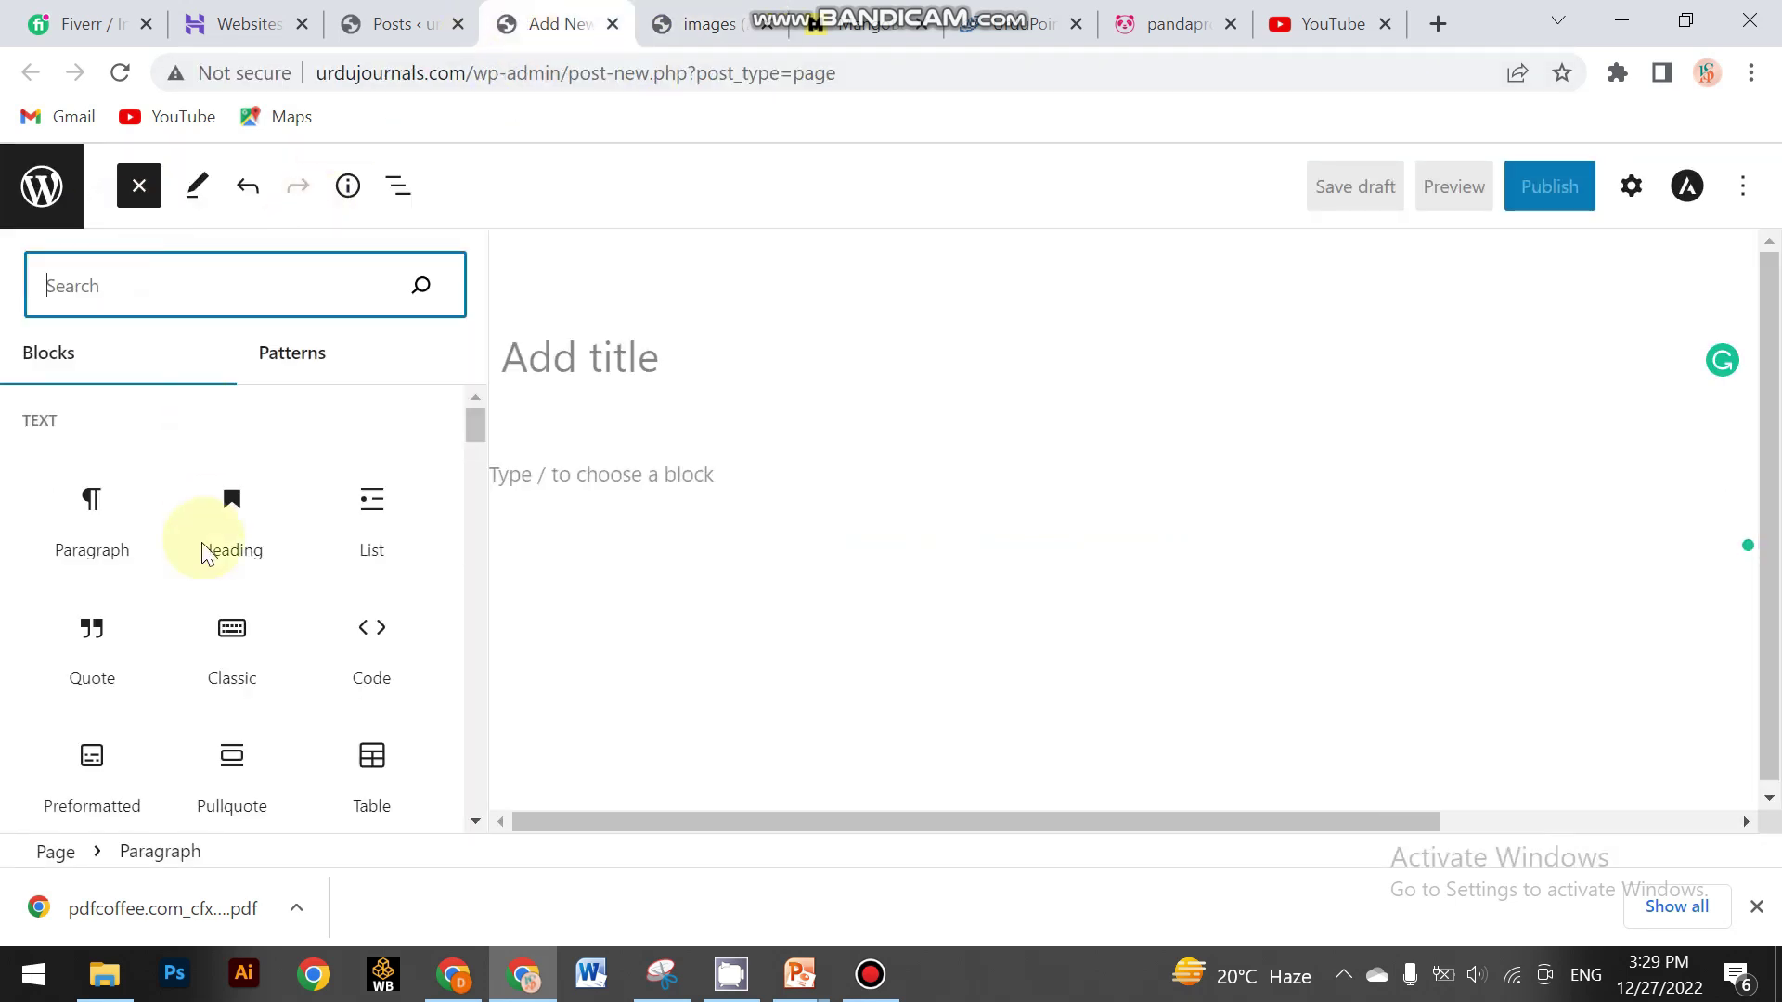
pyautogui.write('con')
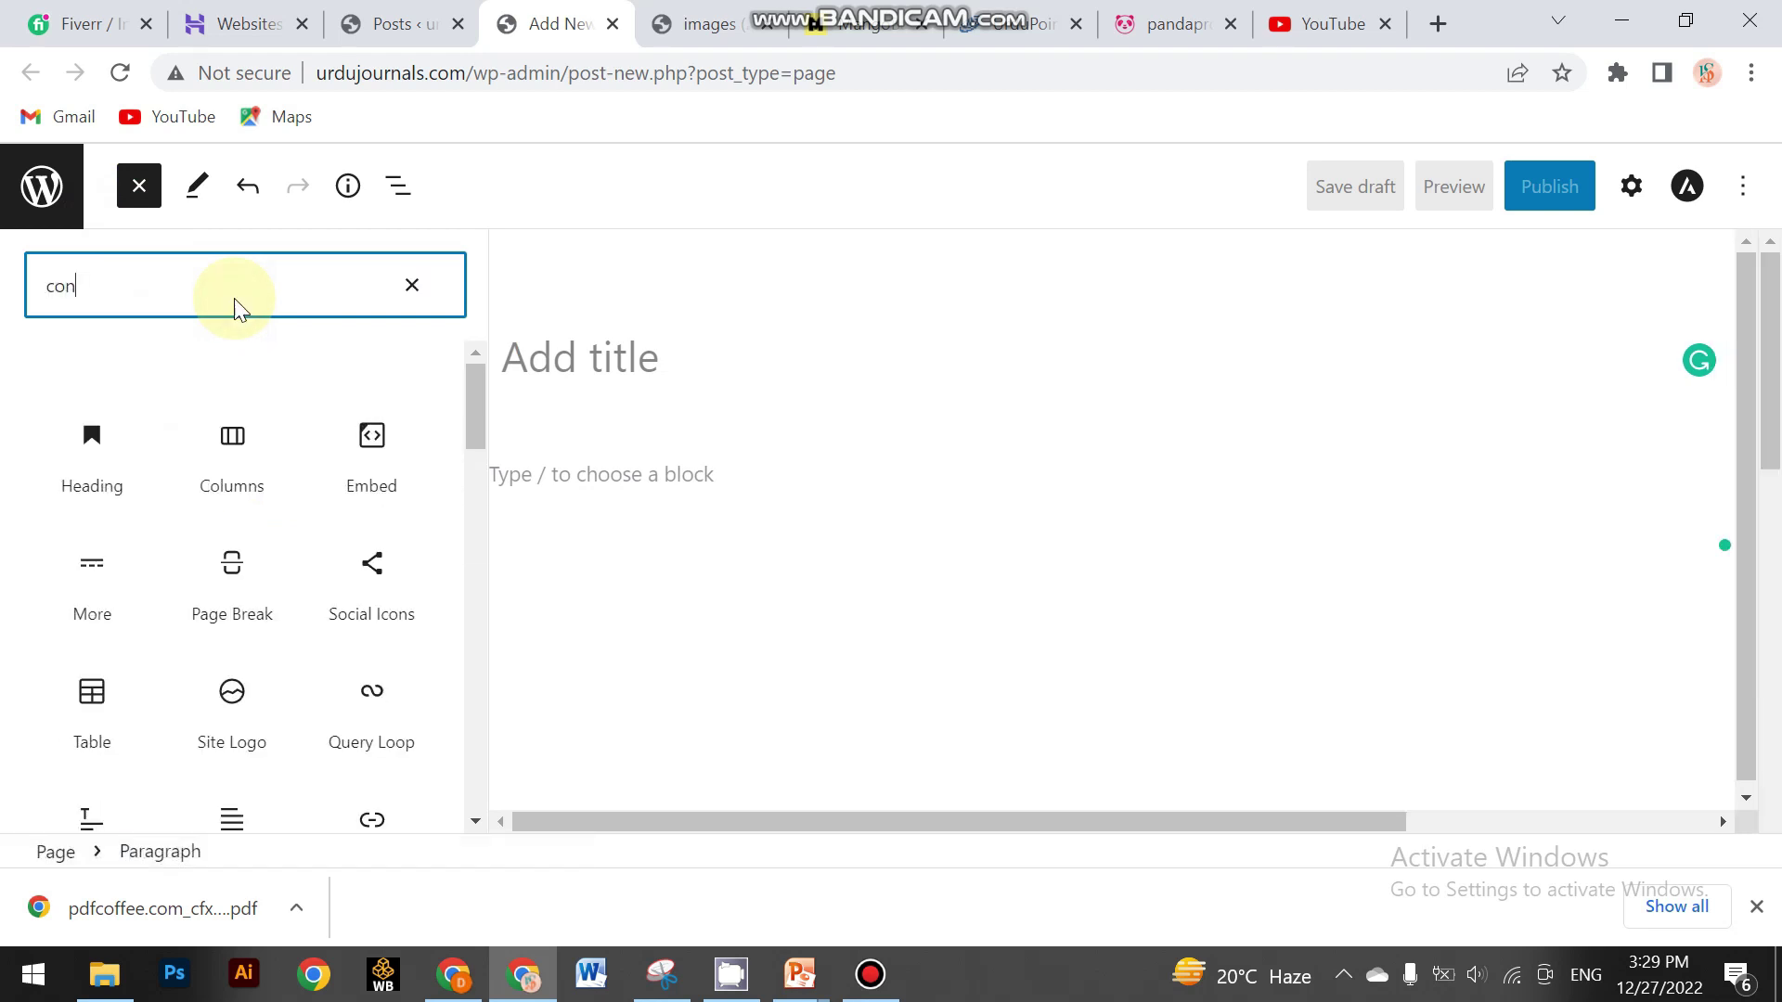
pyautogui.write('t')
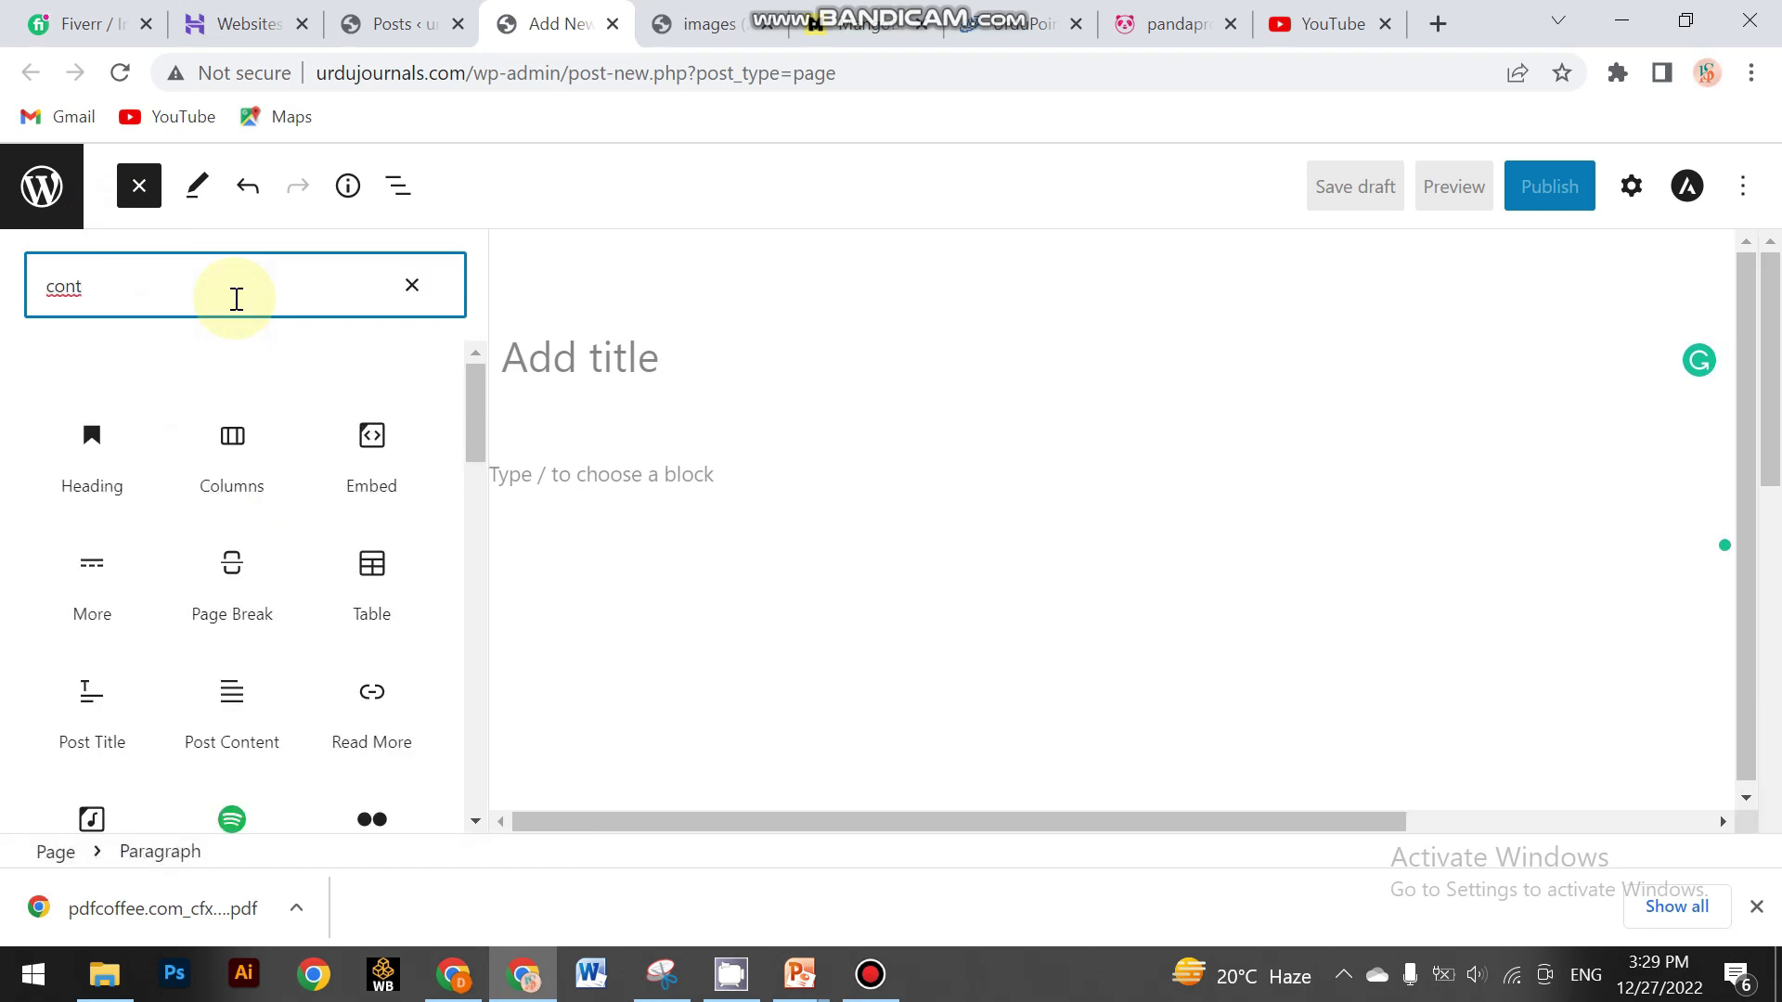
pyautogui.write('i')
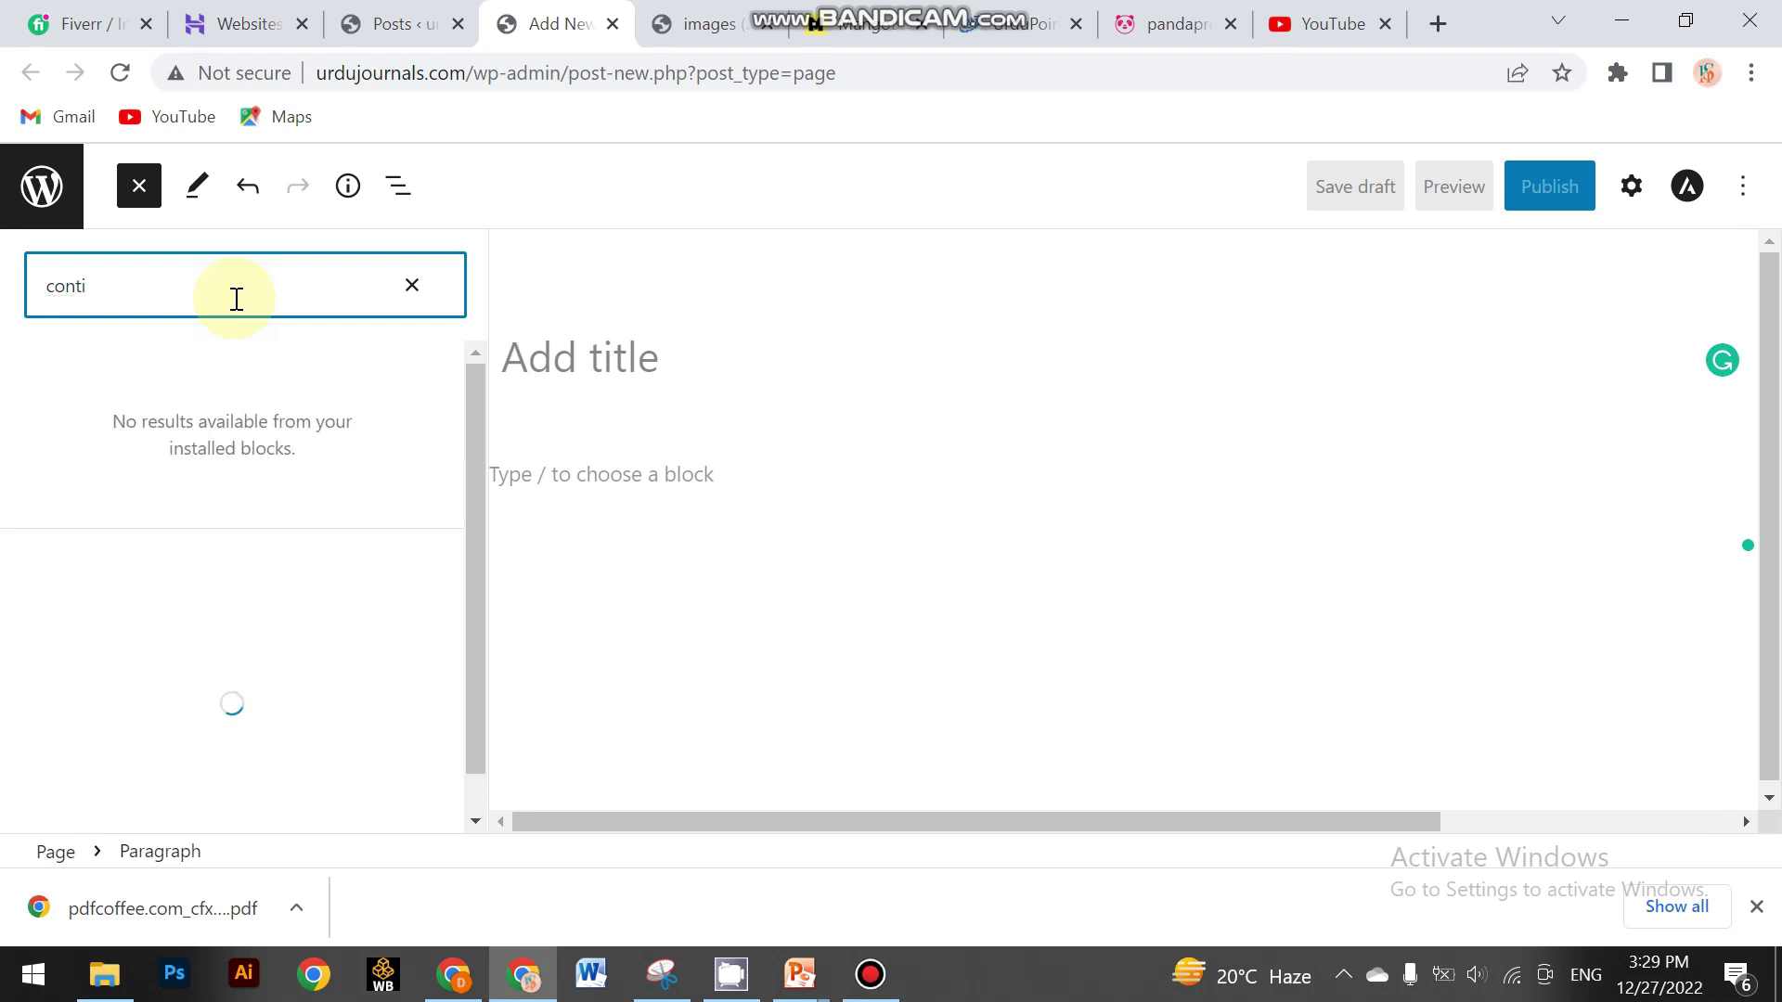
pyautogui.press('BackSpace')
pyautogui.press('BackSpace')
pyautogui.write('ta')
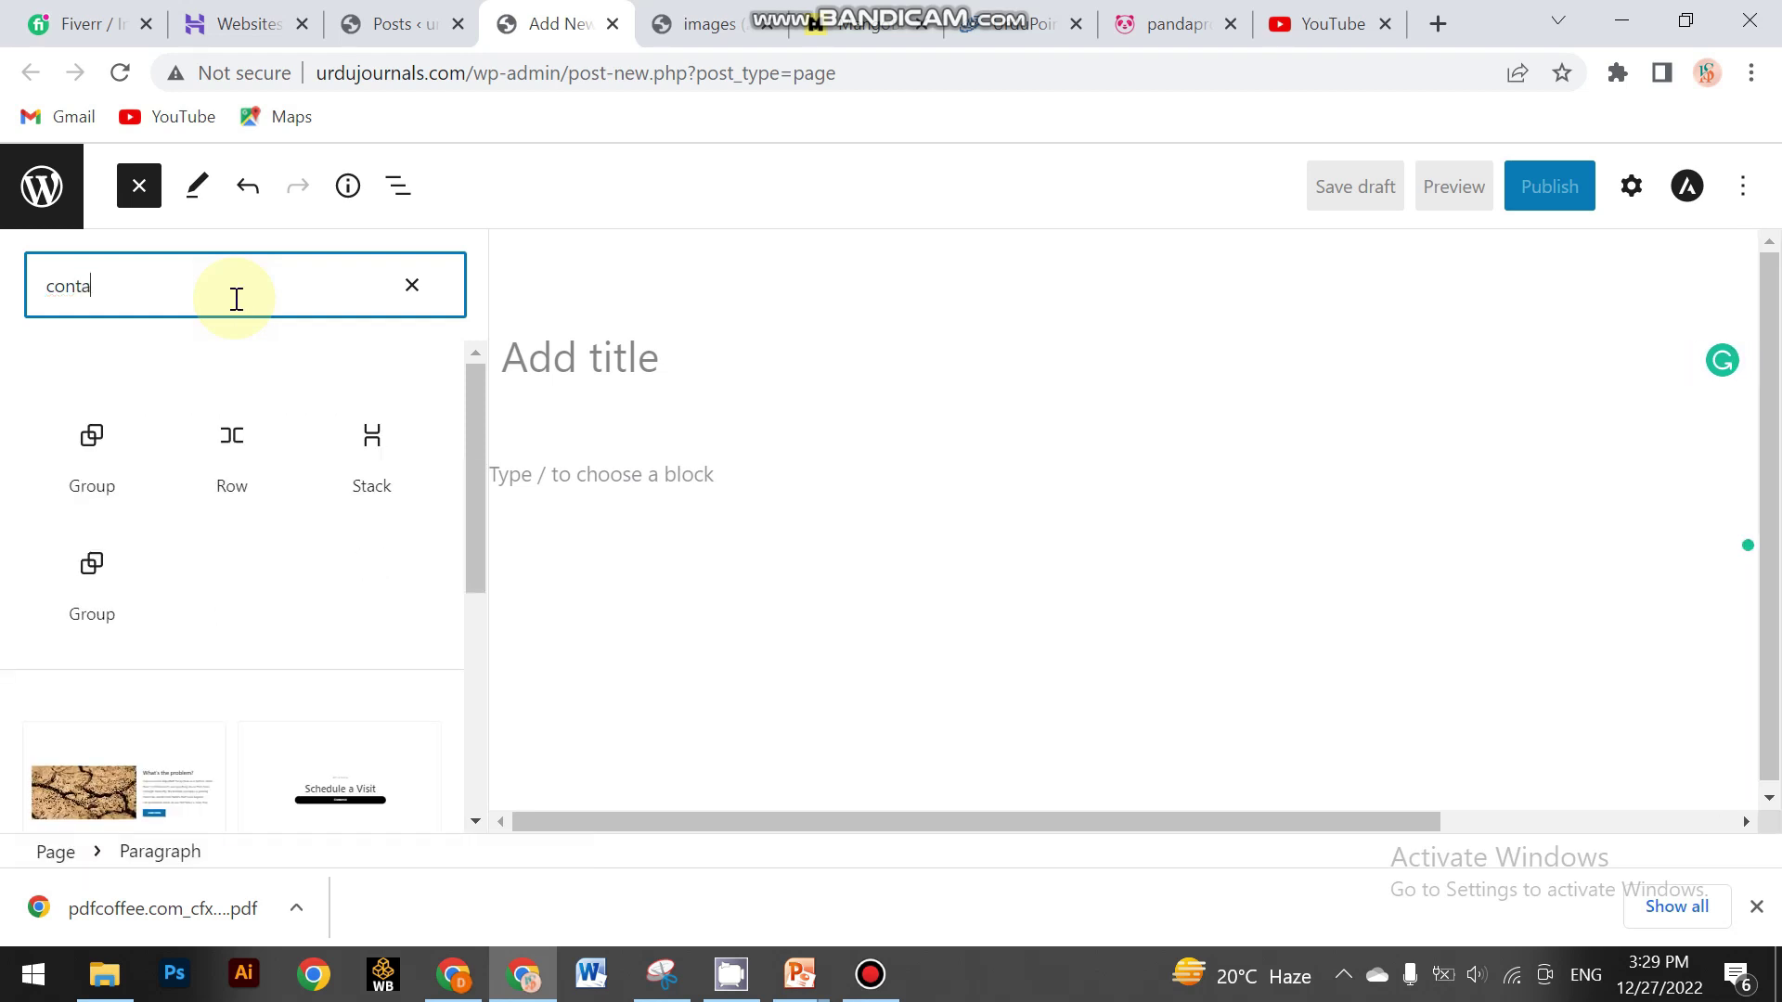
pyautogui.press('BackSpace')
pyautogui.press('BackSpace')
pyautogui.press('BackSpace')
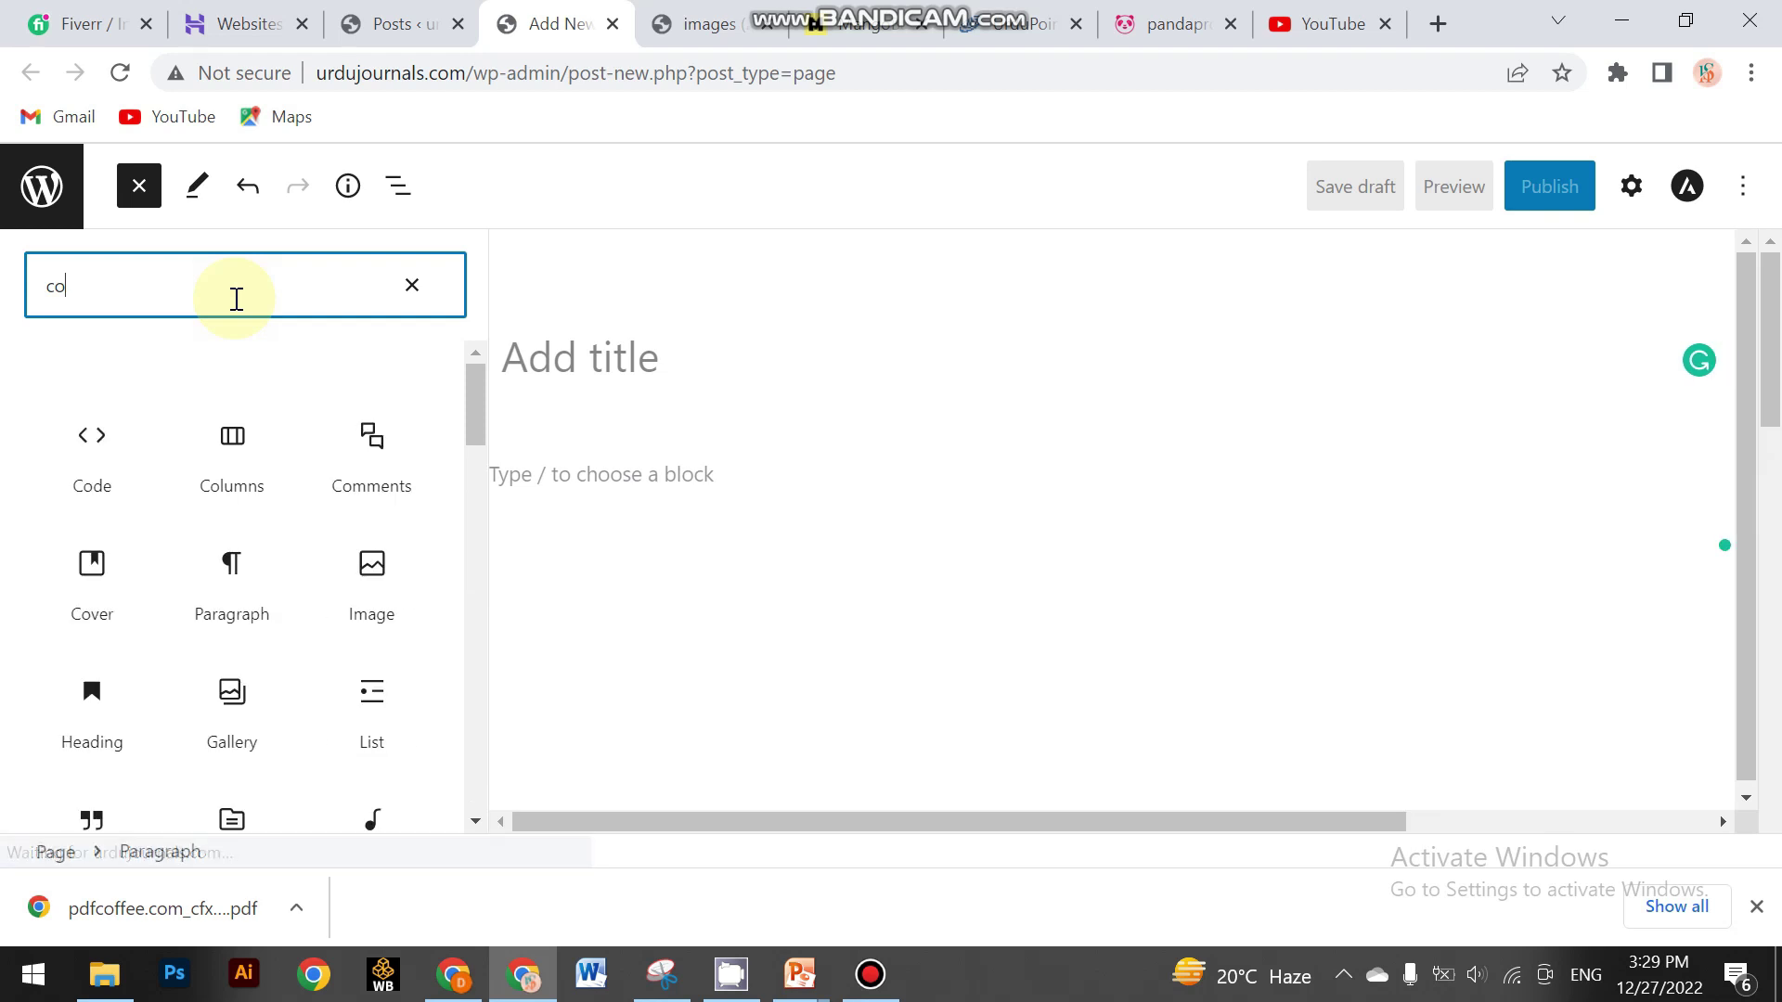
pyautogui.press('BackSpace')
pyautogui.press('BackSpace')
# Search the block library for "col" and add a Columns block with the 66 / 33 layout below the empty paragraph
pyautogui.write('c')
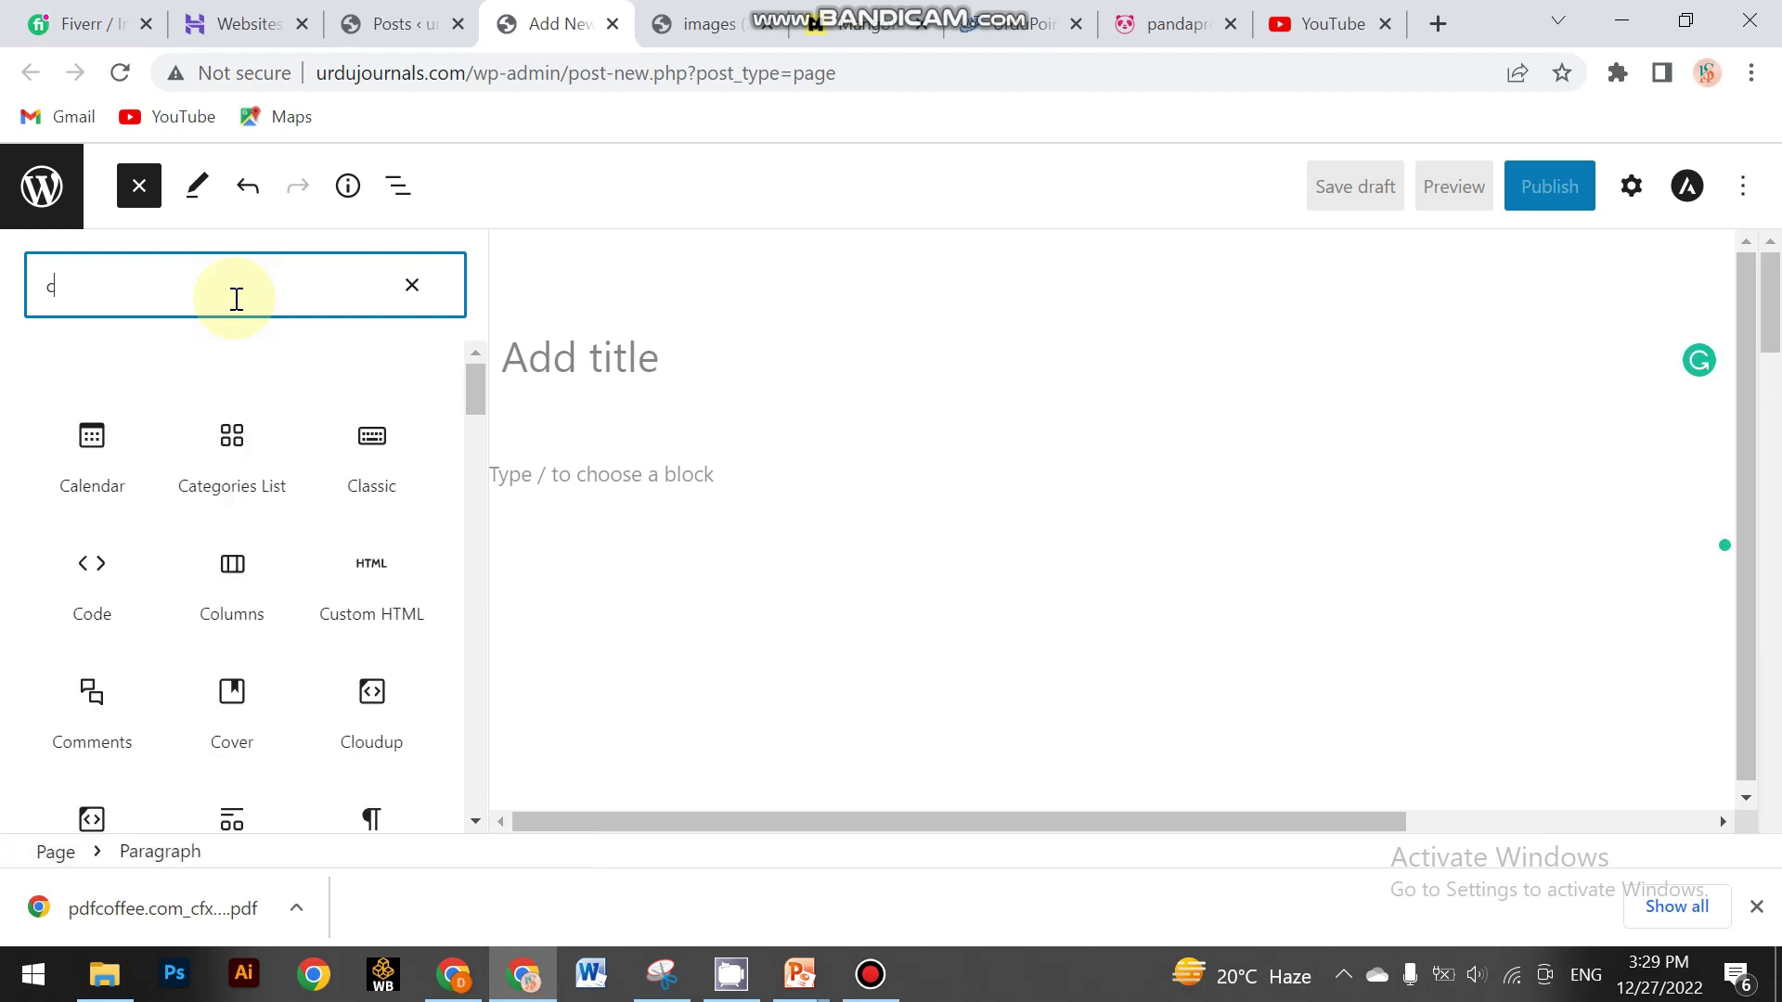
pyautogui.write('ol')
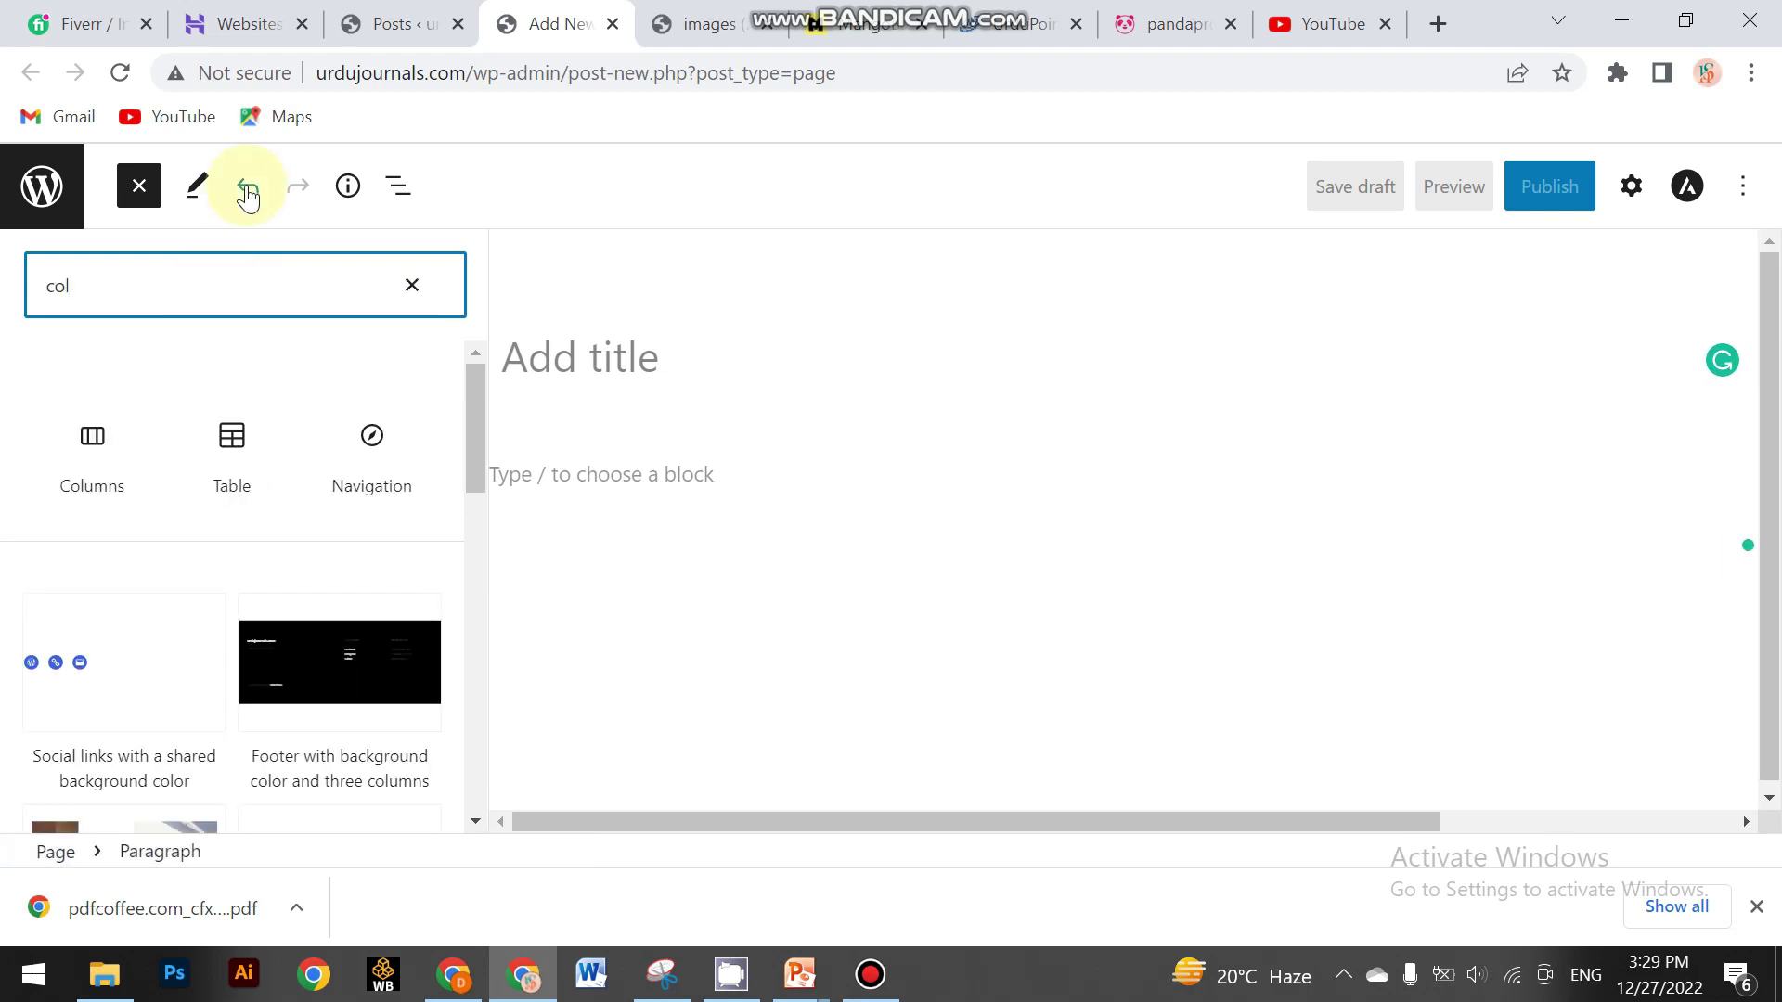
pyautogui.moveTo(81, 458); pyautogui.dragTo(855, 474)
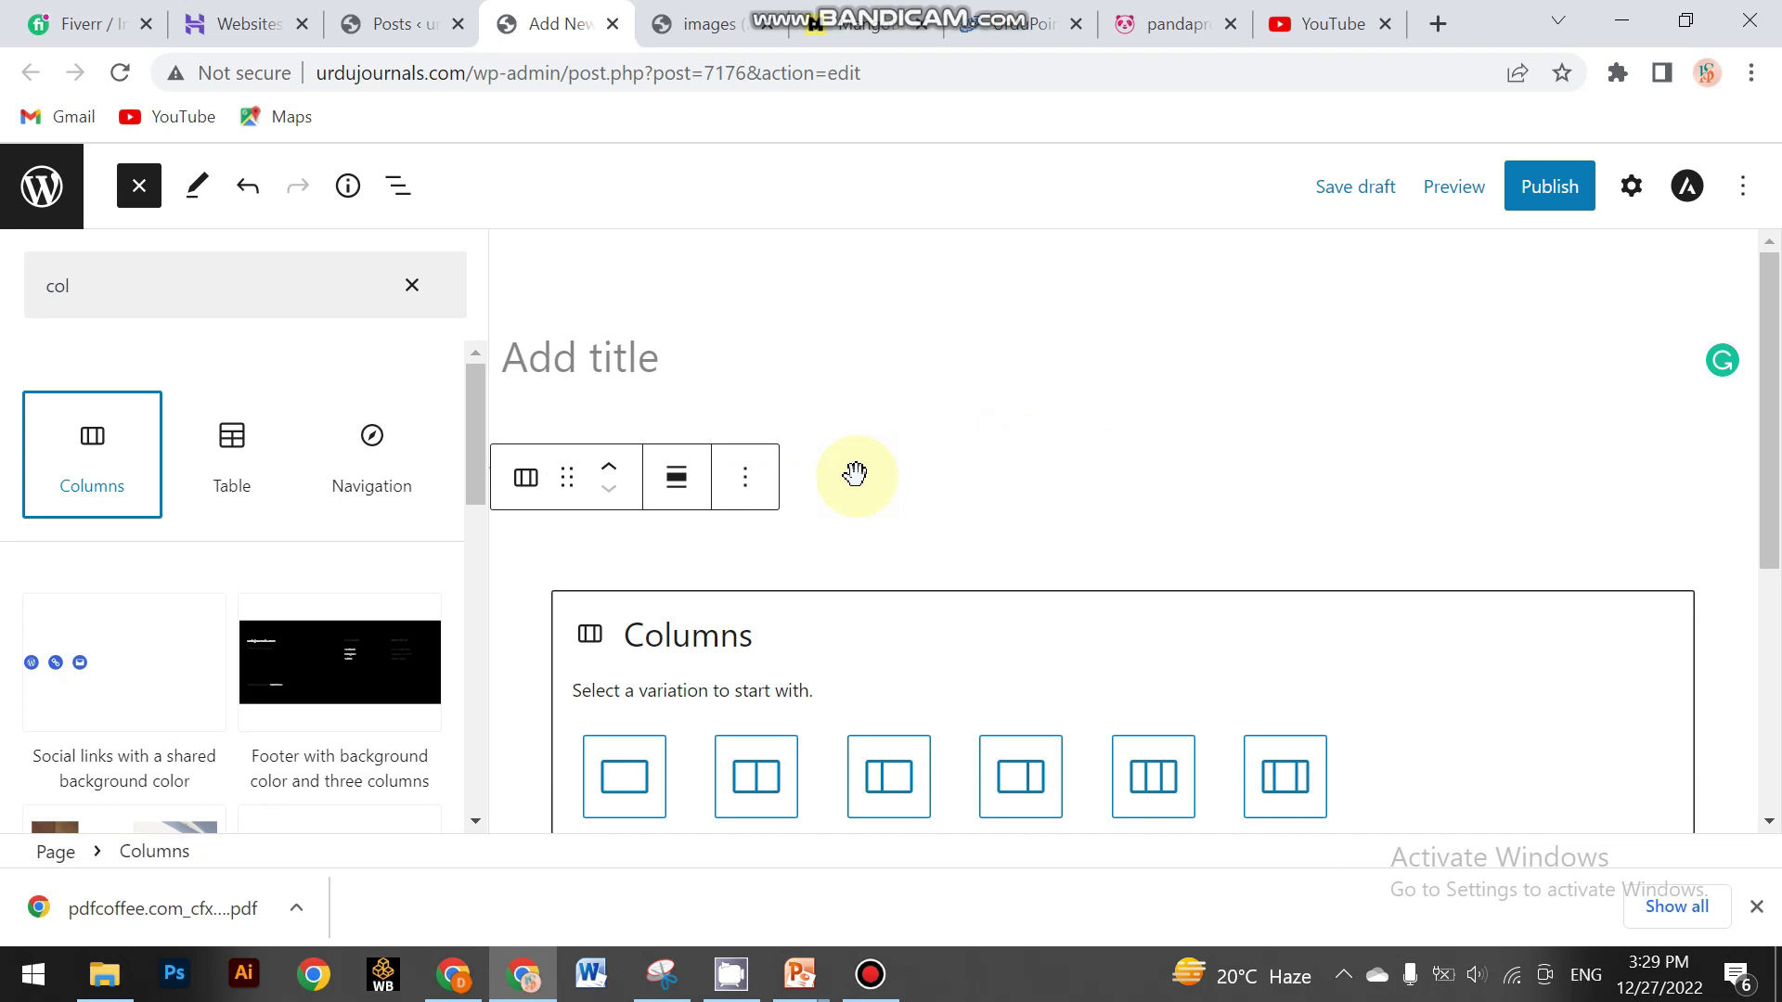
pyautogui.scroll(-4, 905, 474)
pyautogui.scroll(1, 919, 468)
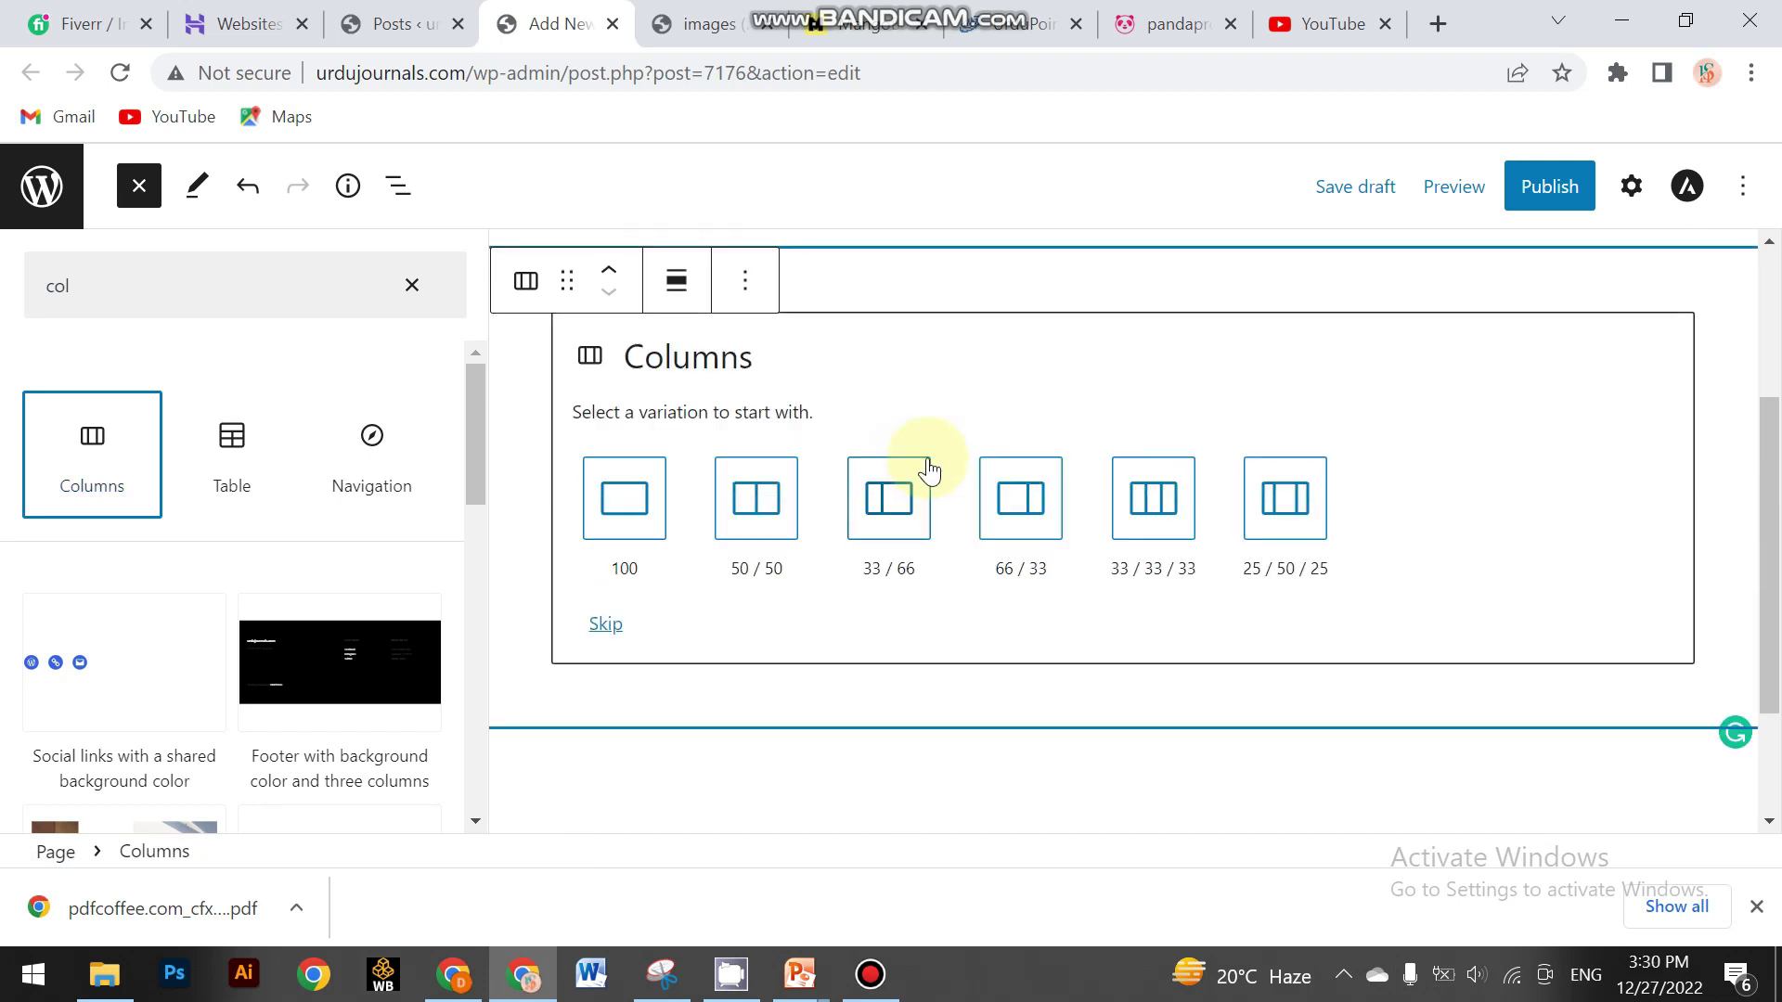
pyautogui.click(993, 531)
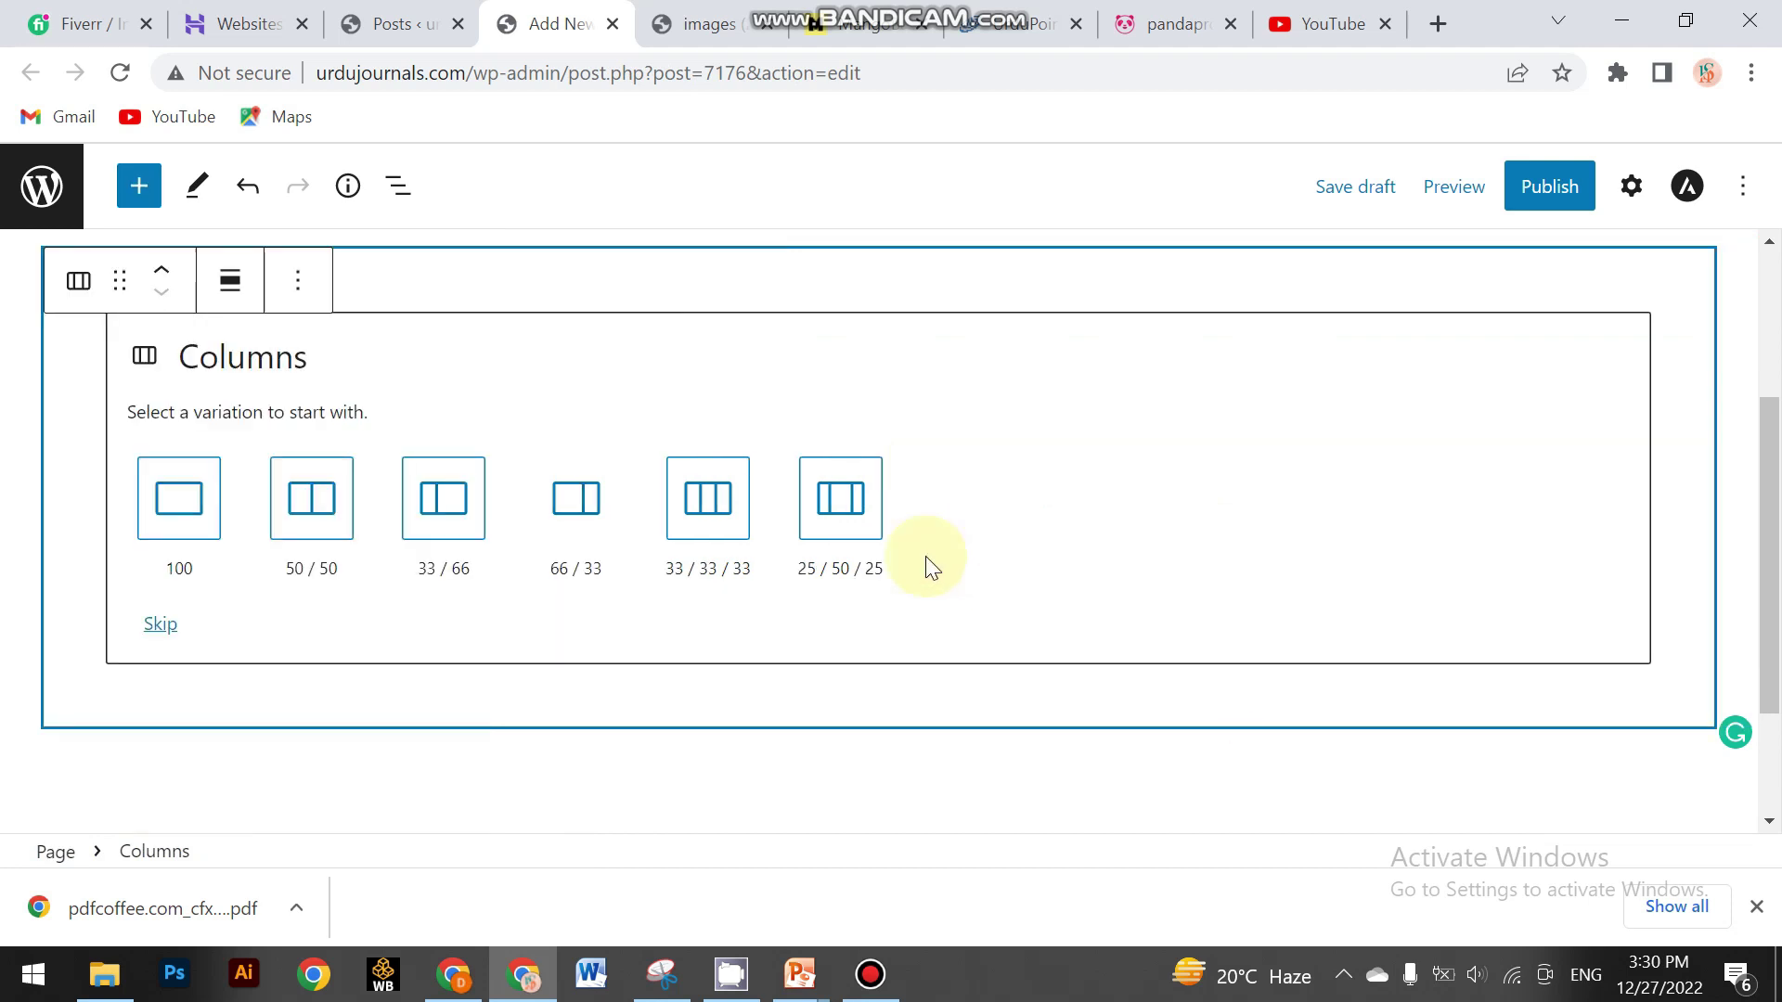
pyautogui.click(418, 511)
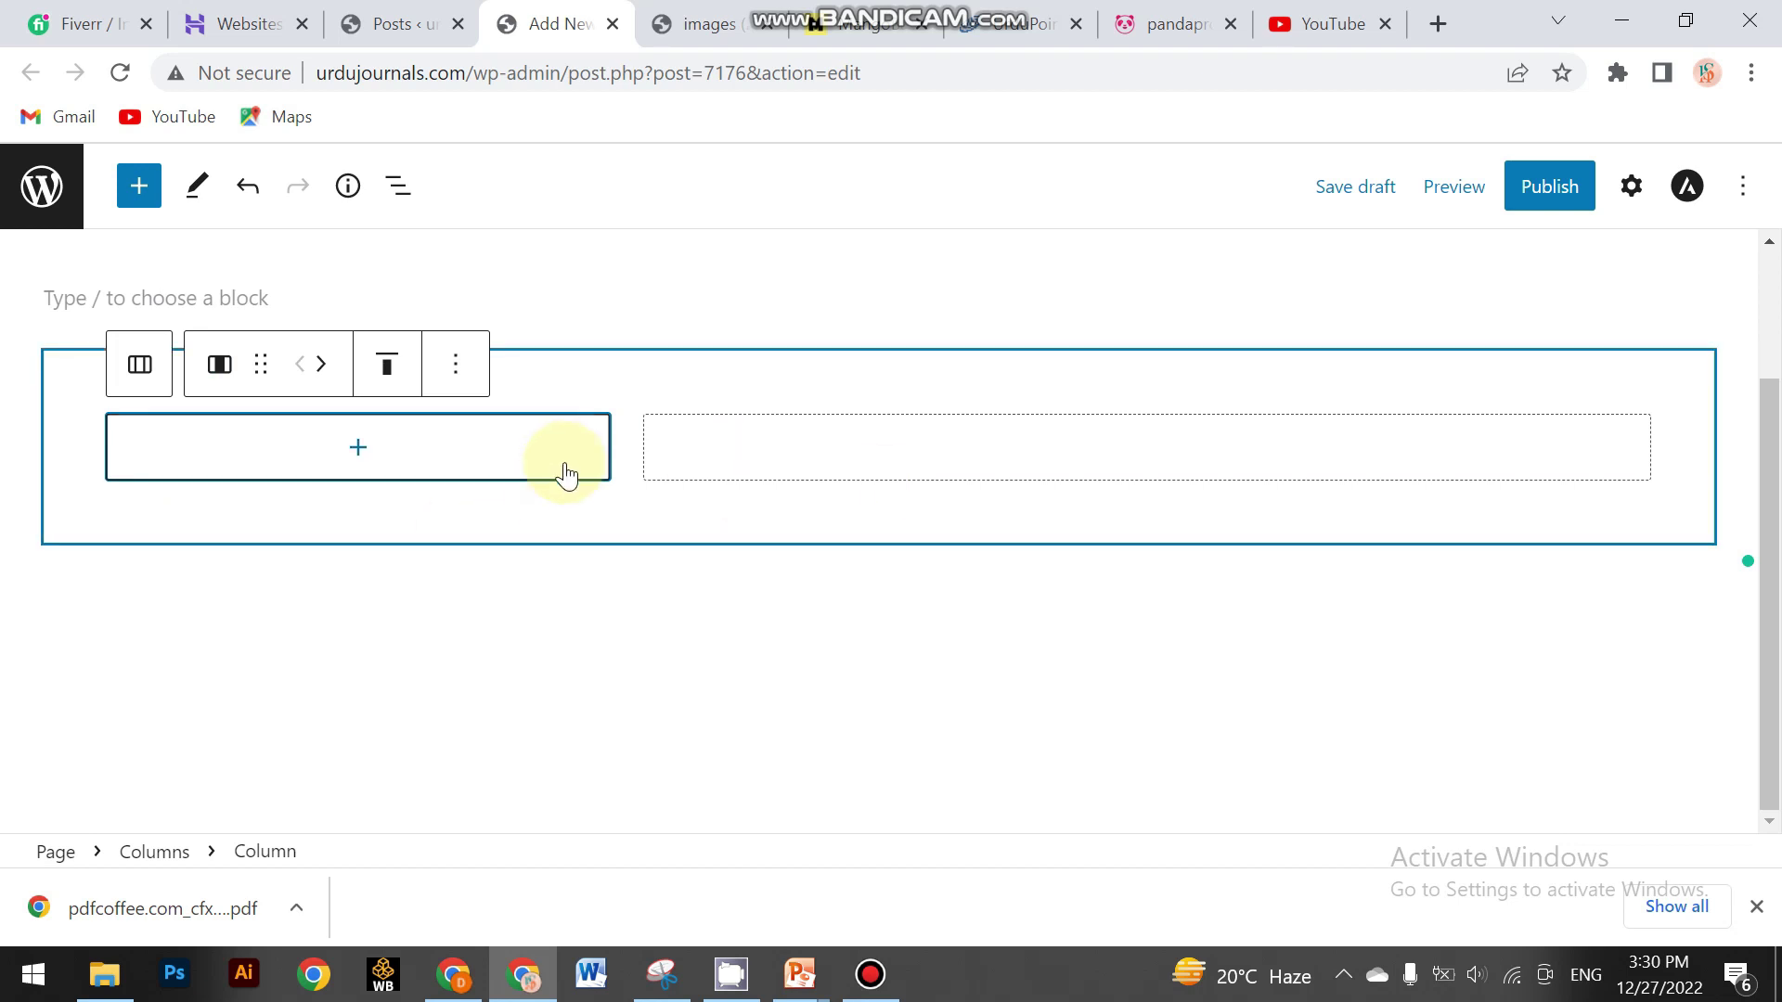
pyautogui.hotkey('ctrl', 'z')
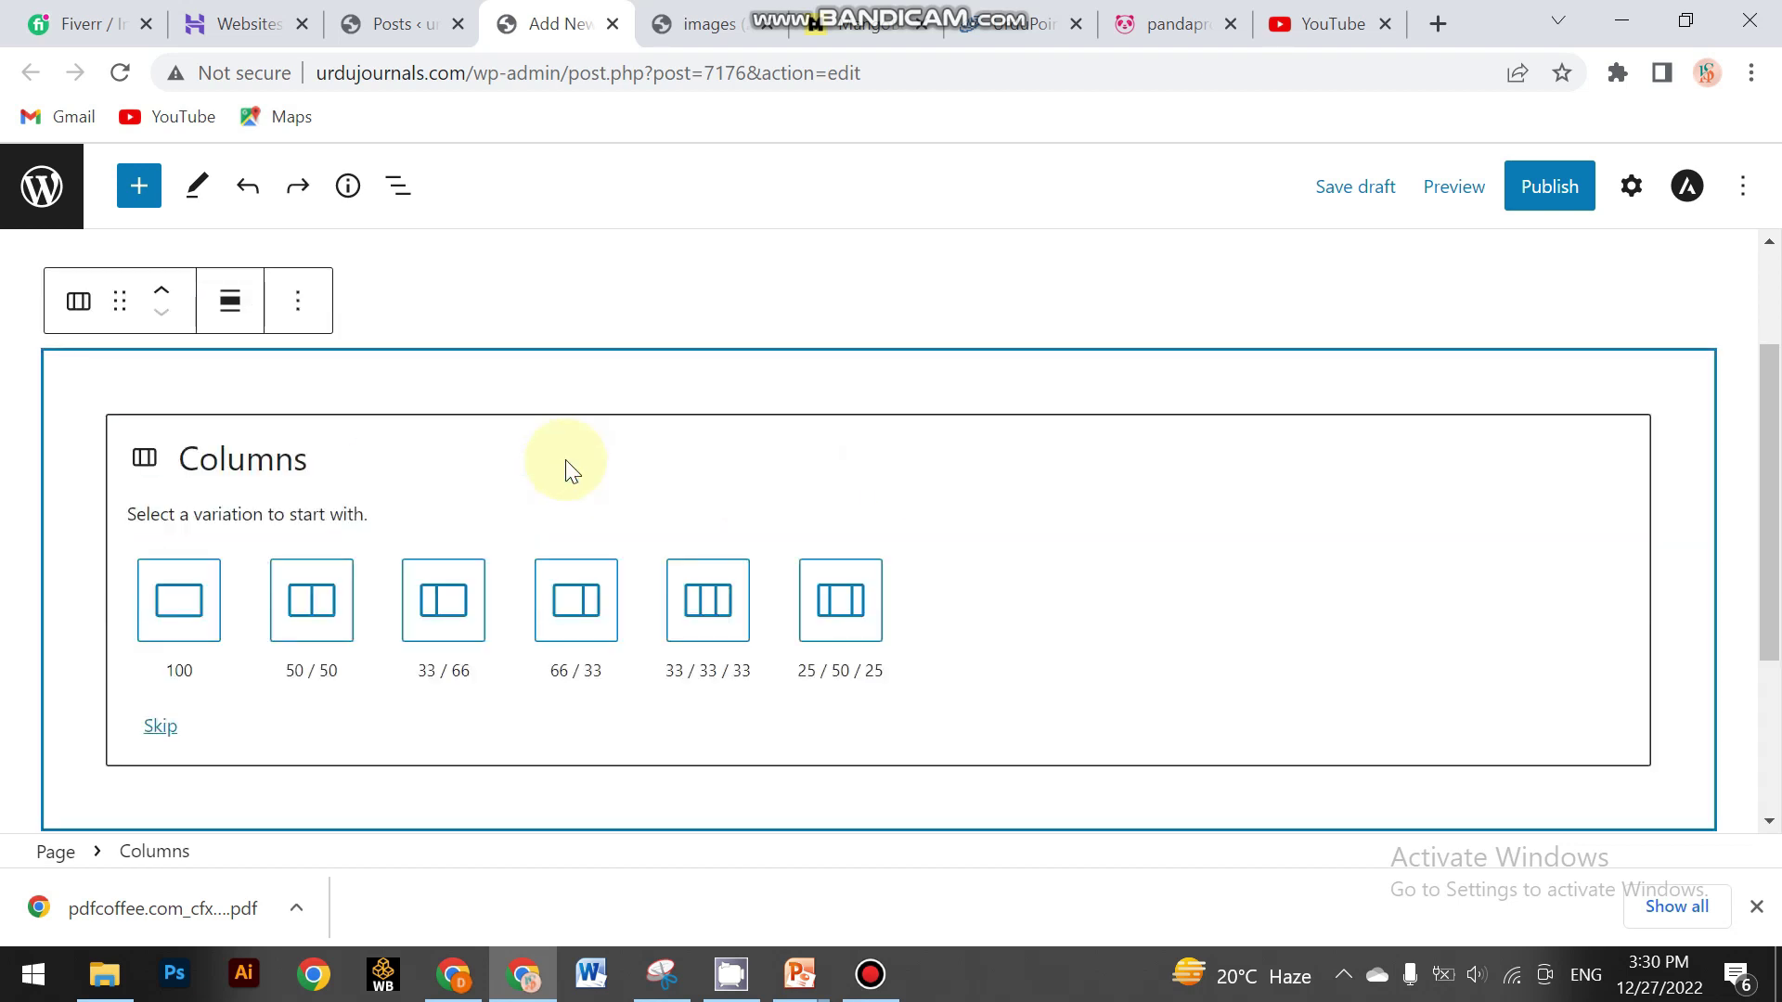
pyautogui.click(579, 616)
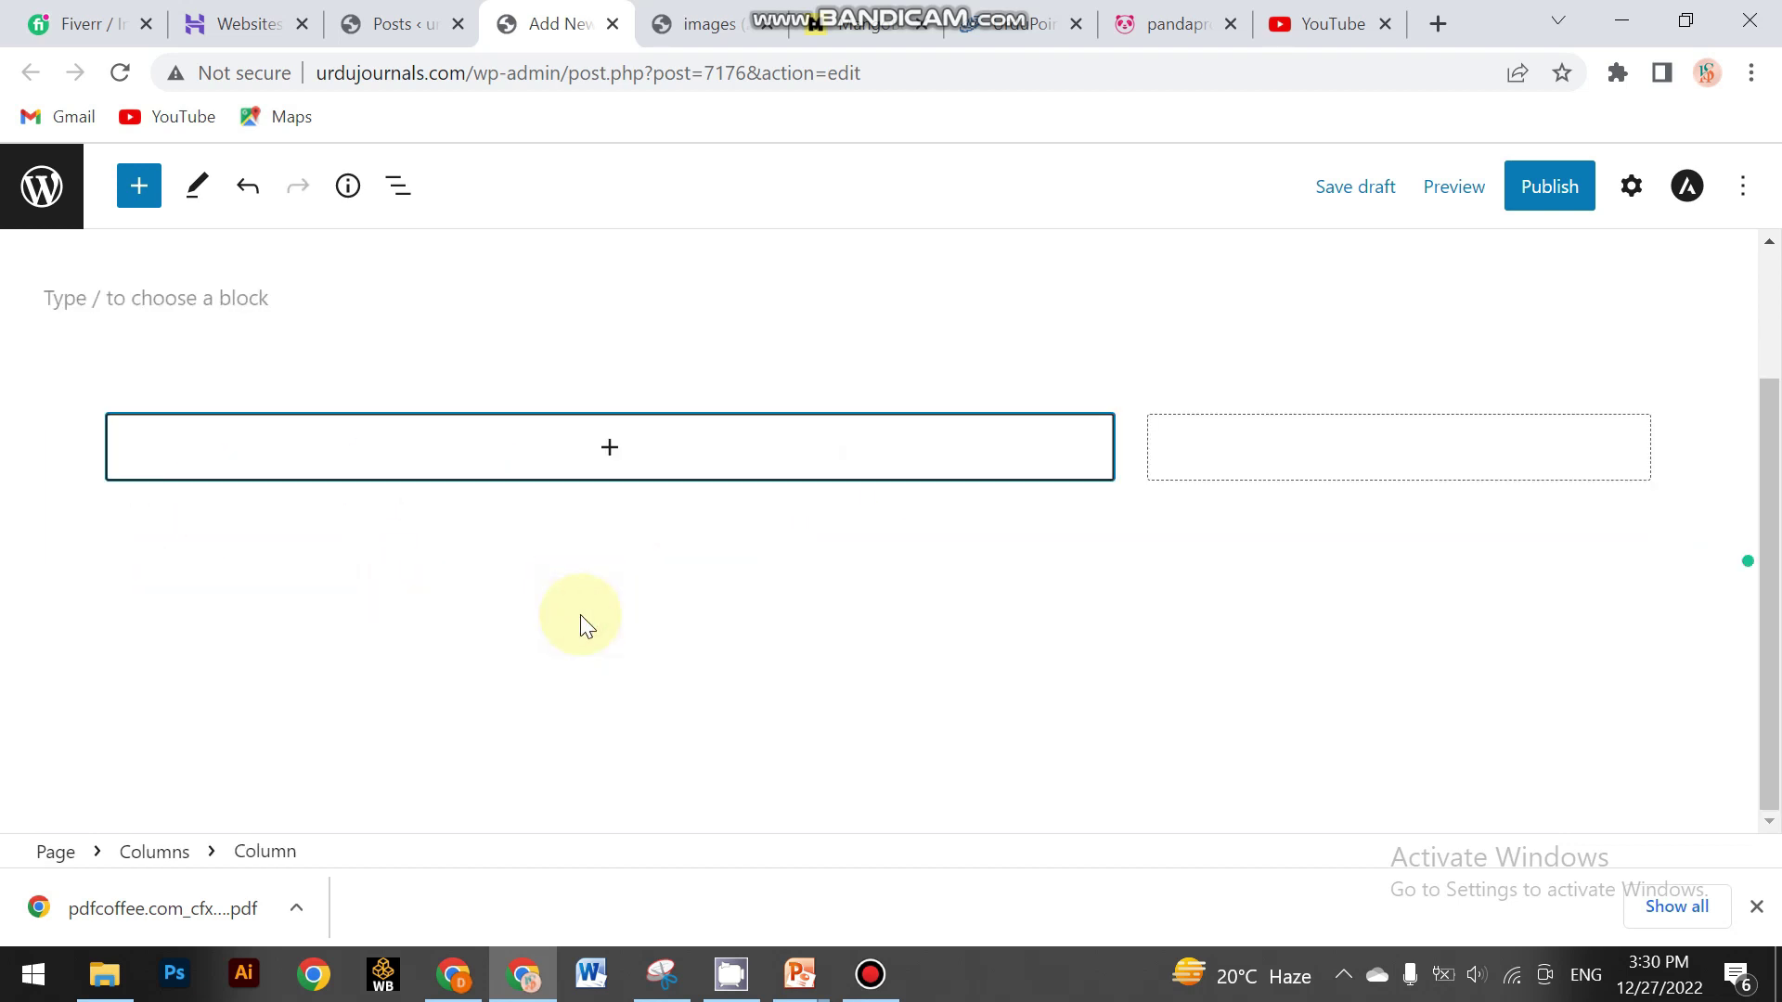
# Insert a Heading block into the wider column
pyautogui.click(670, 454)
pyautogui.write('hea')
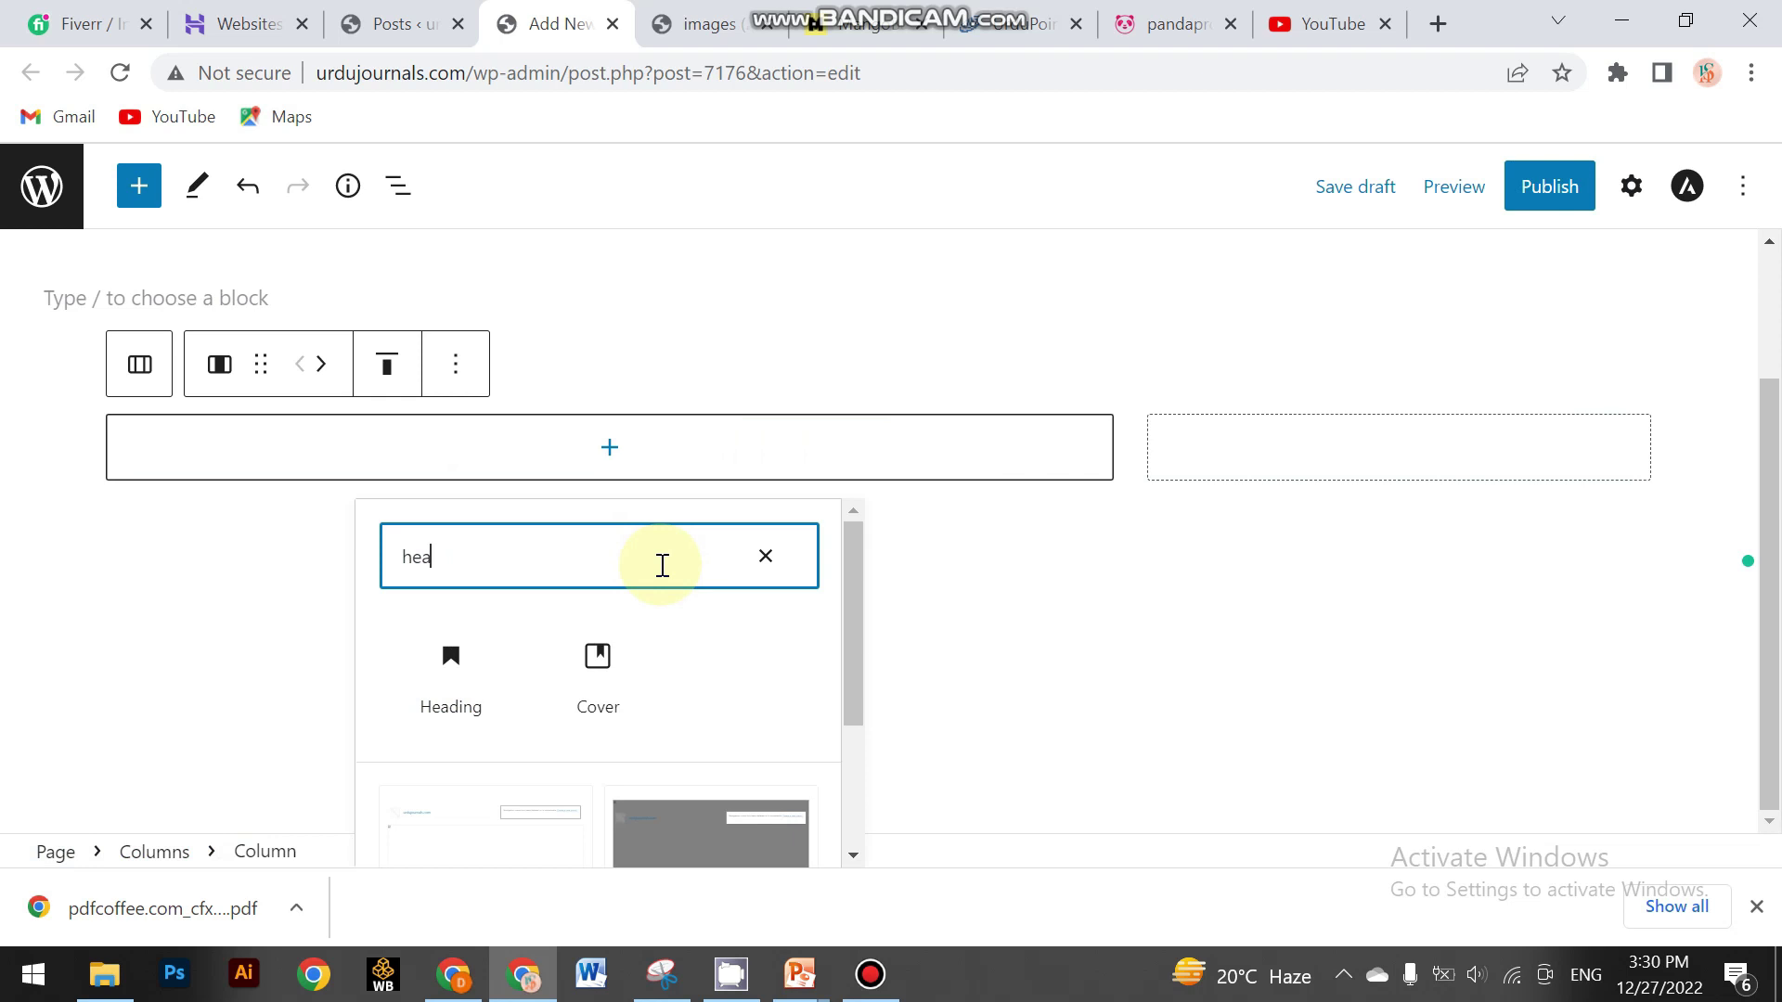
pyautogui.click(423, 690)
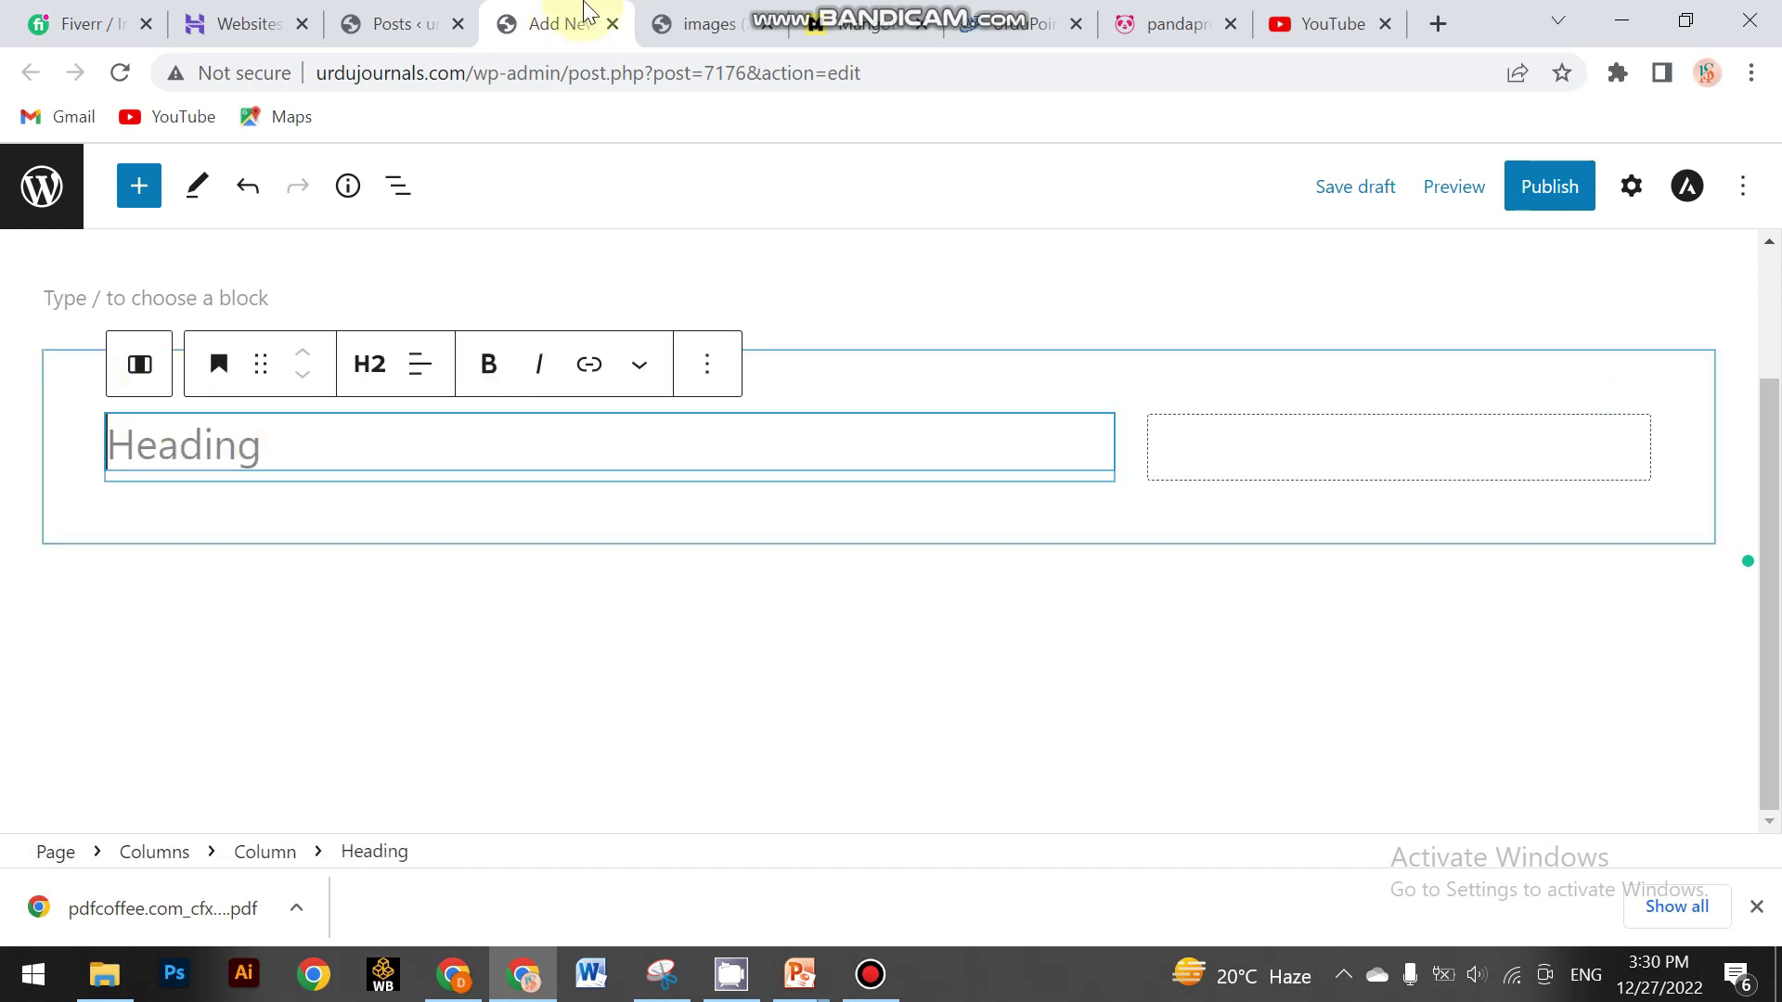
# Consult the reference image's headline and enter "We fight fore your justice like a friend" as the heading text
pyautogui.hotkey('ctrl', 'Tab')
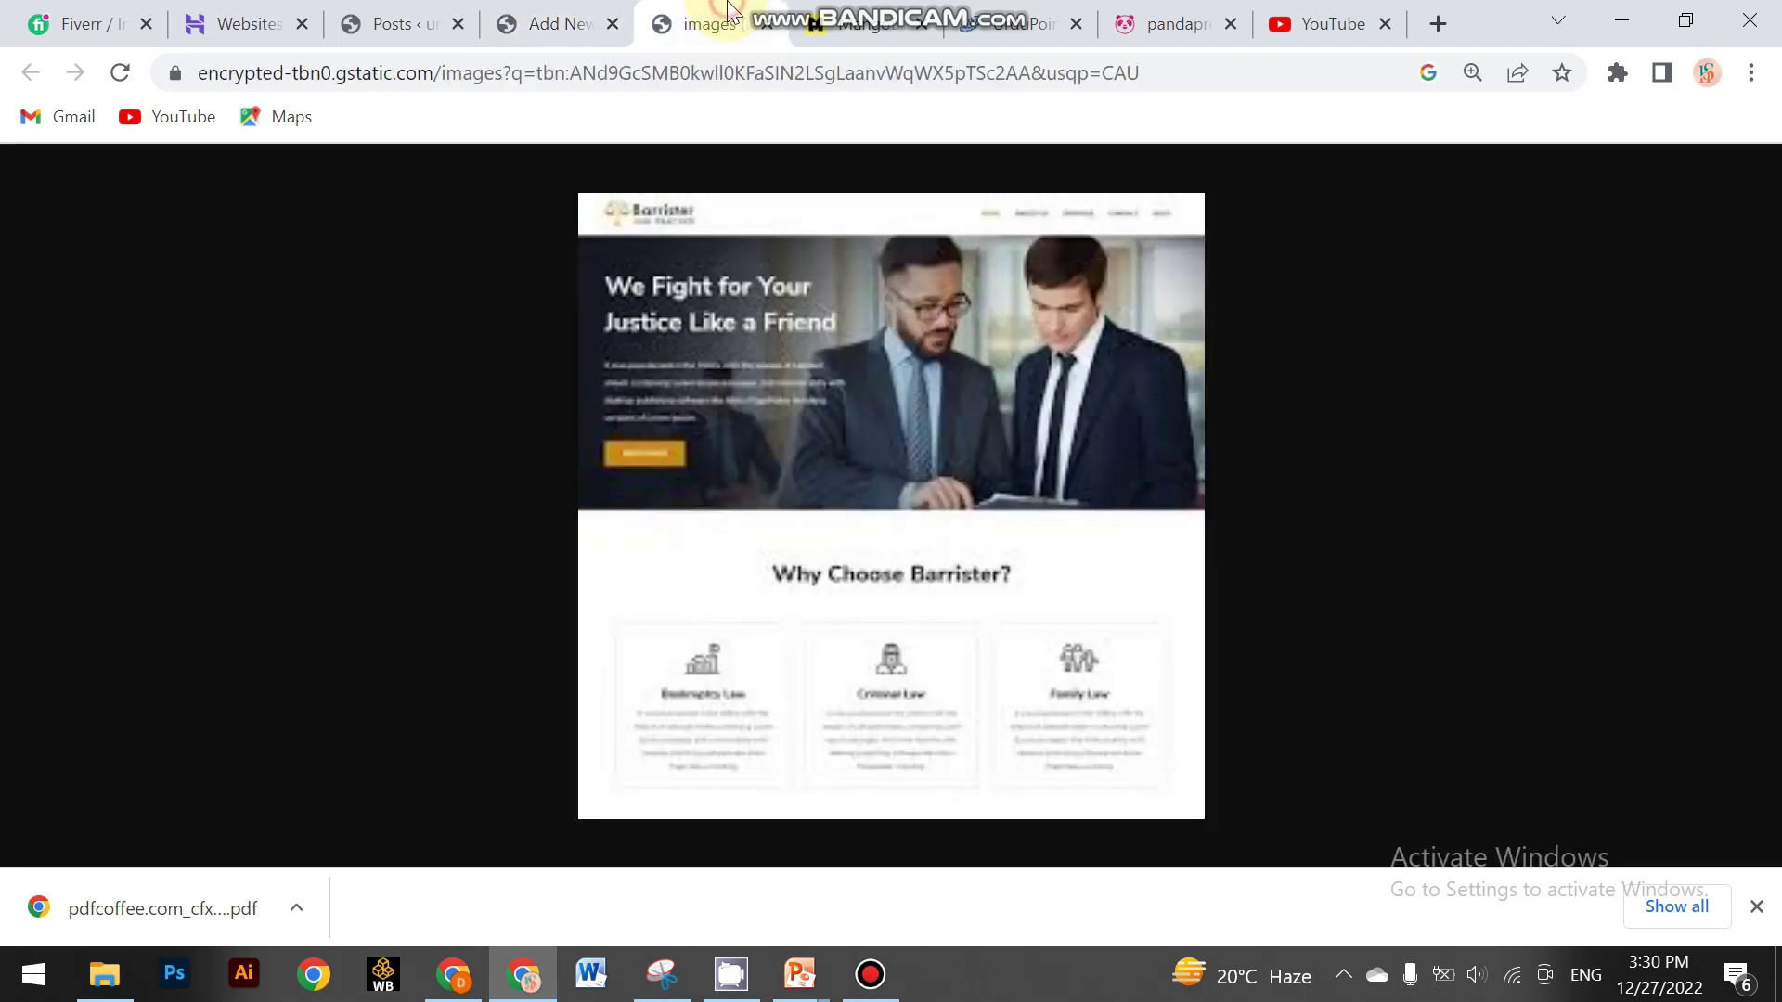
pyautogui.click(541, 19)
pyautogui.click(737, 14)
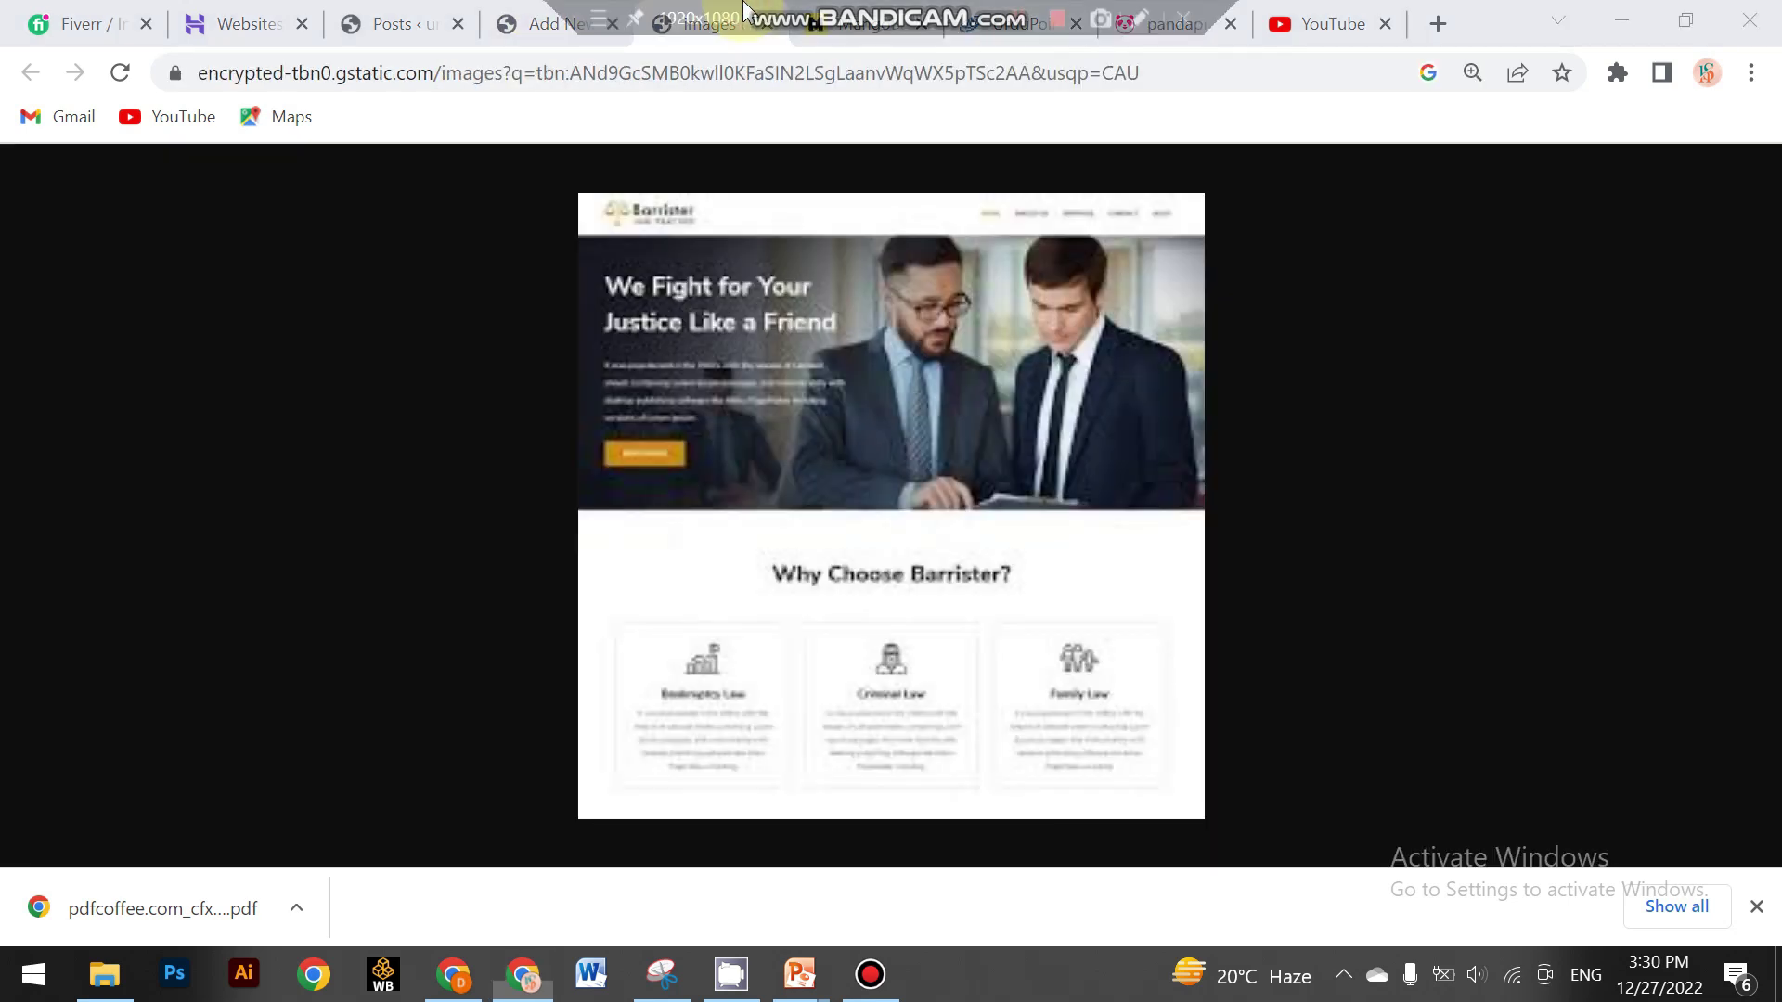
pyautogui.click(510, 15)
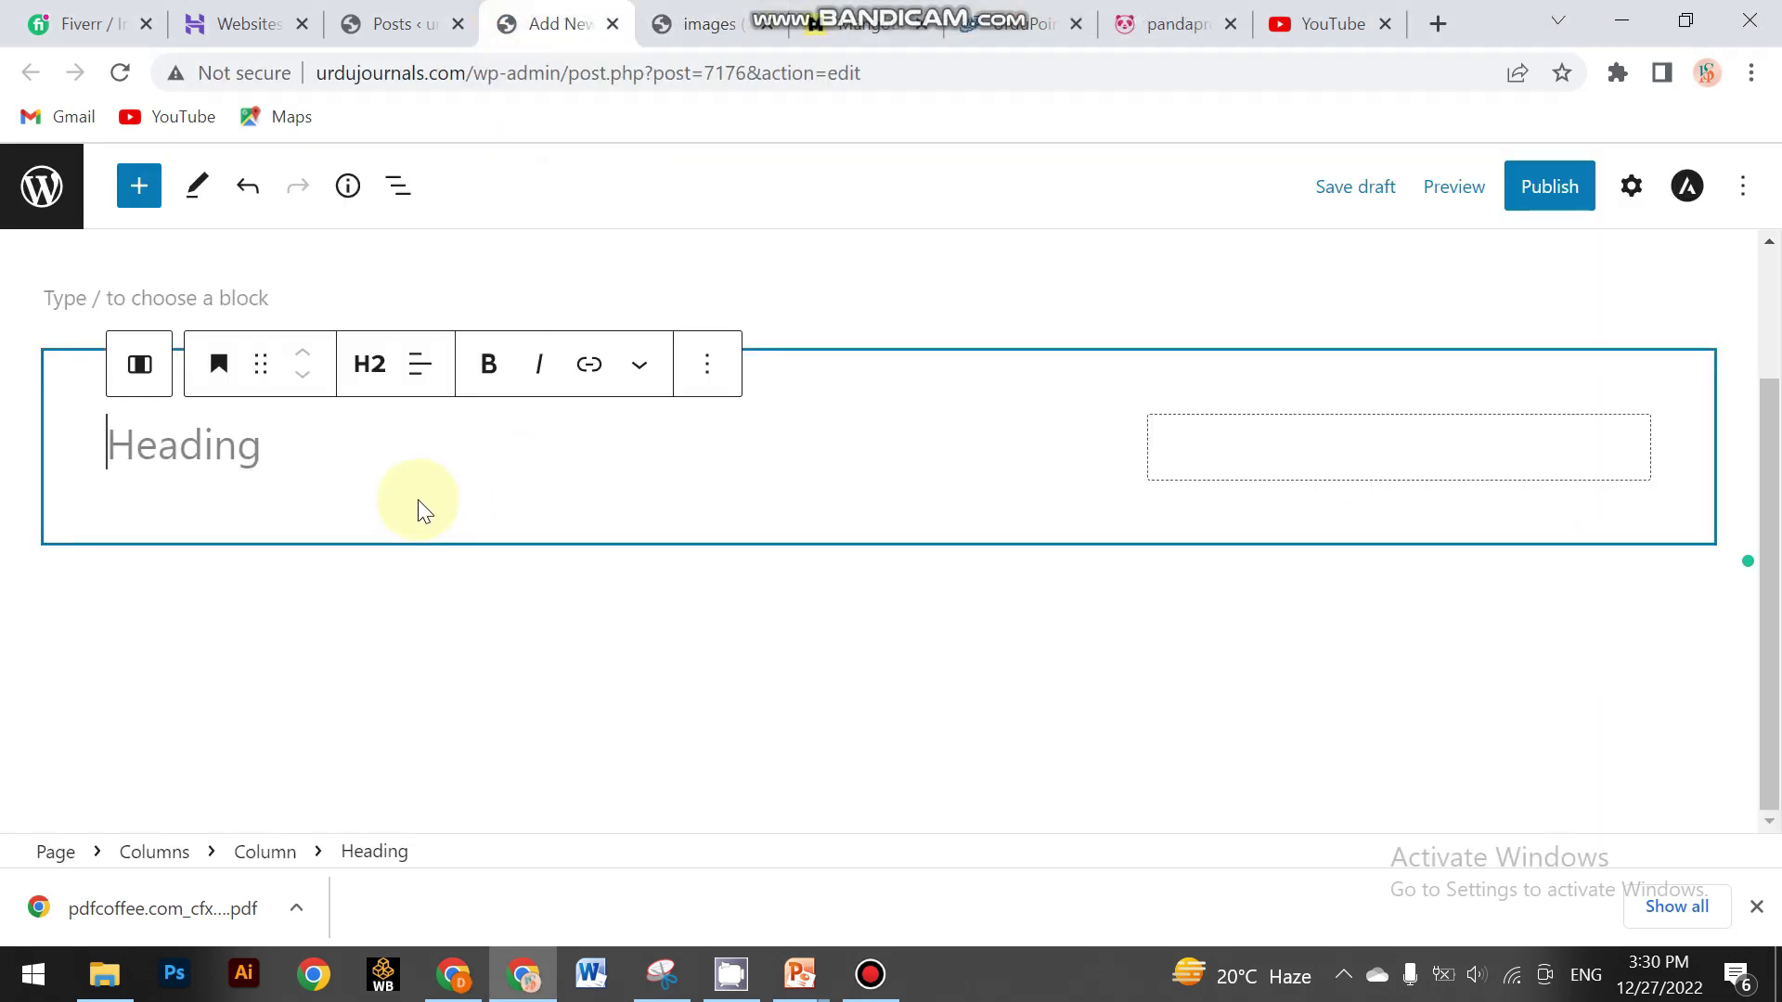
pyautogui.write('W')
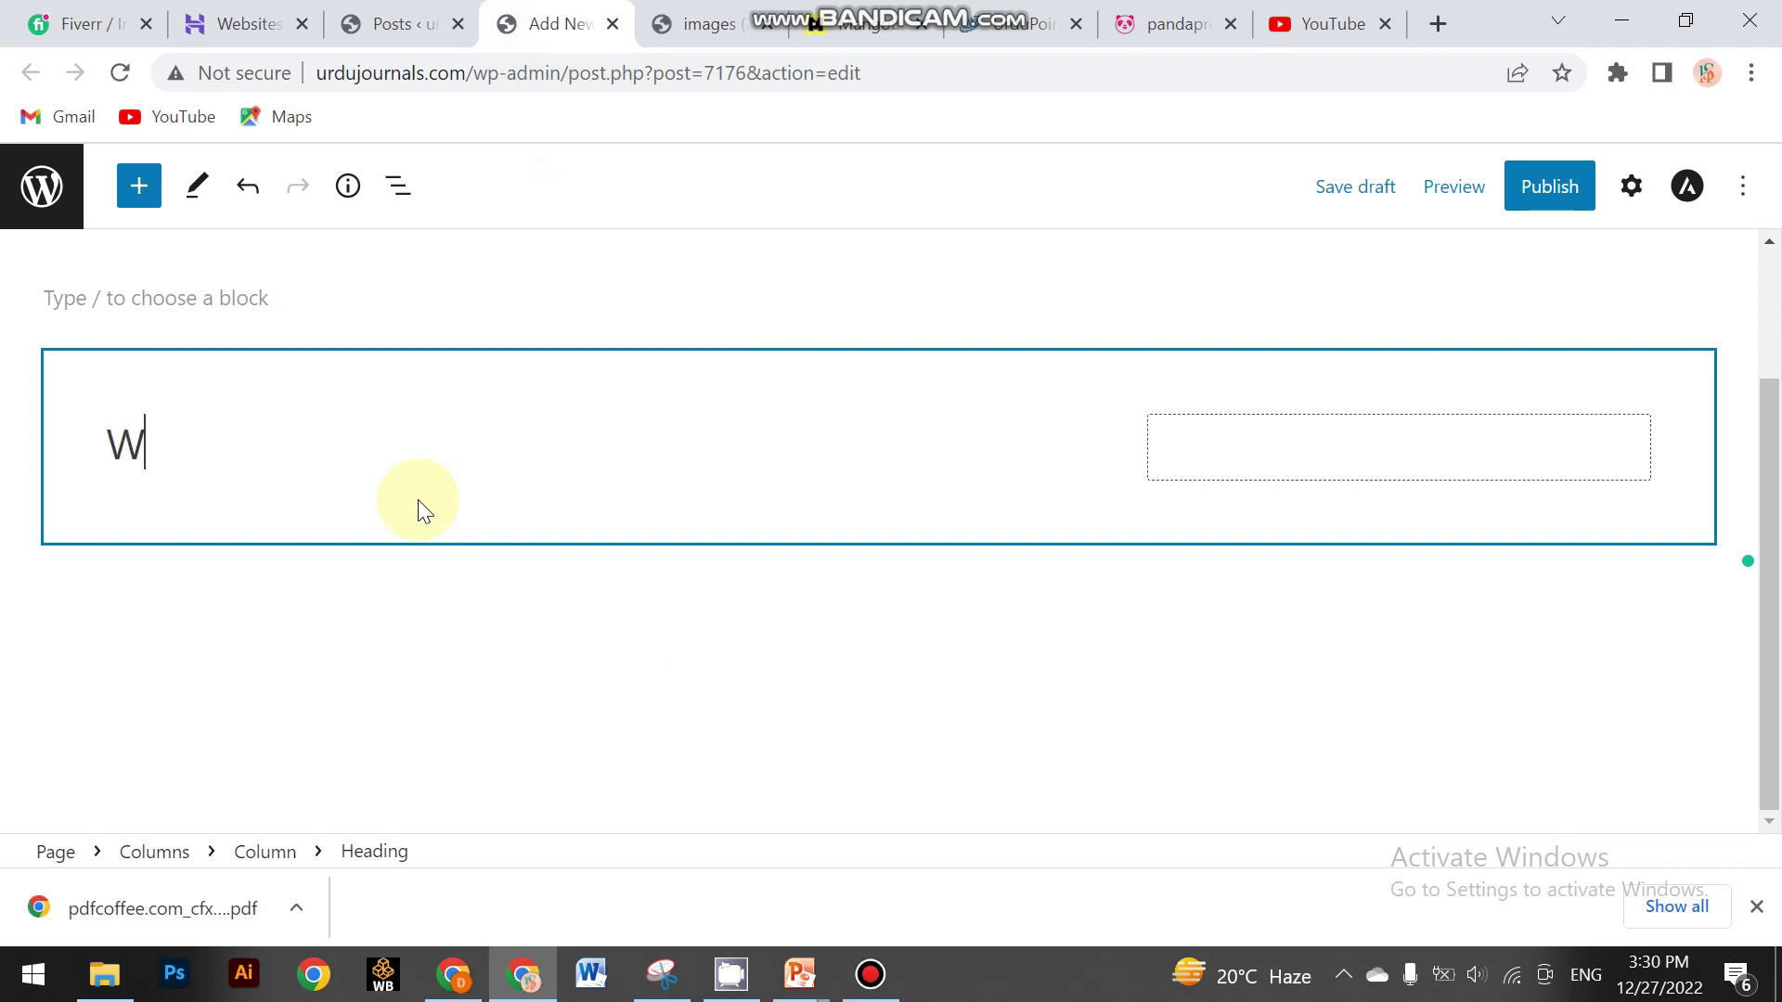
pyautogui.write('e fight fo')
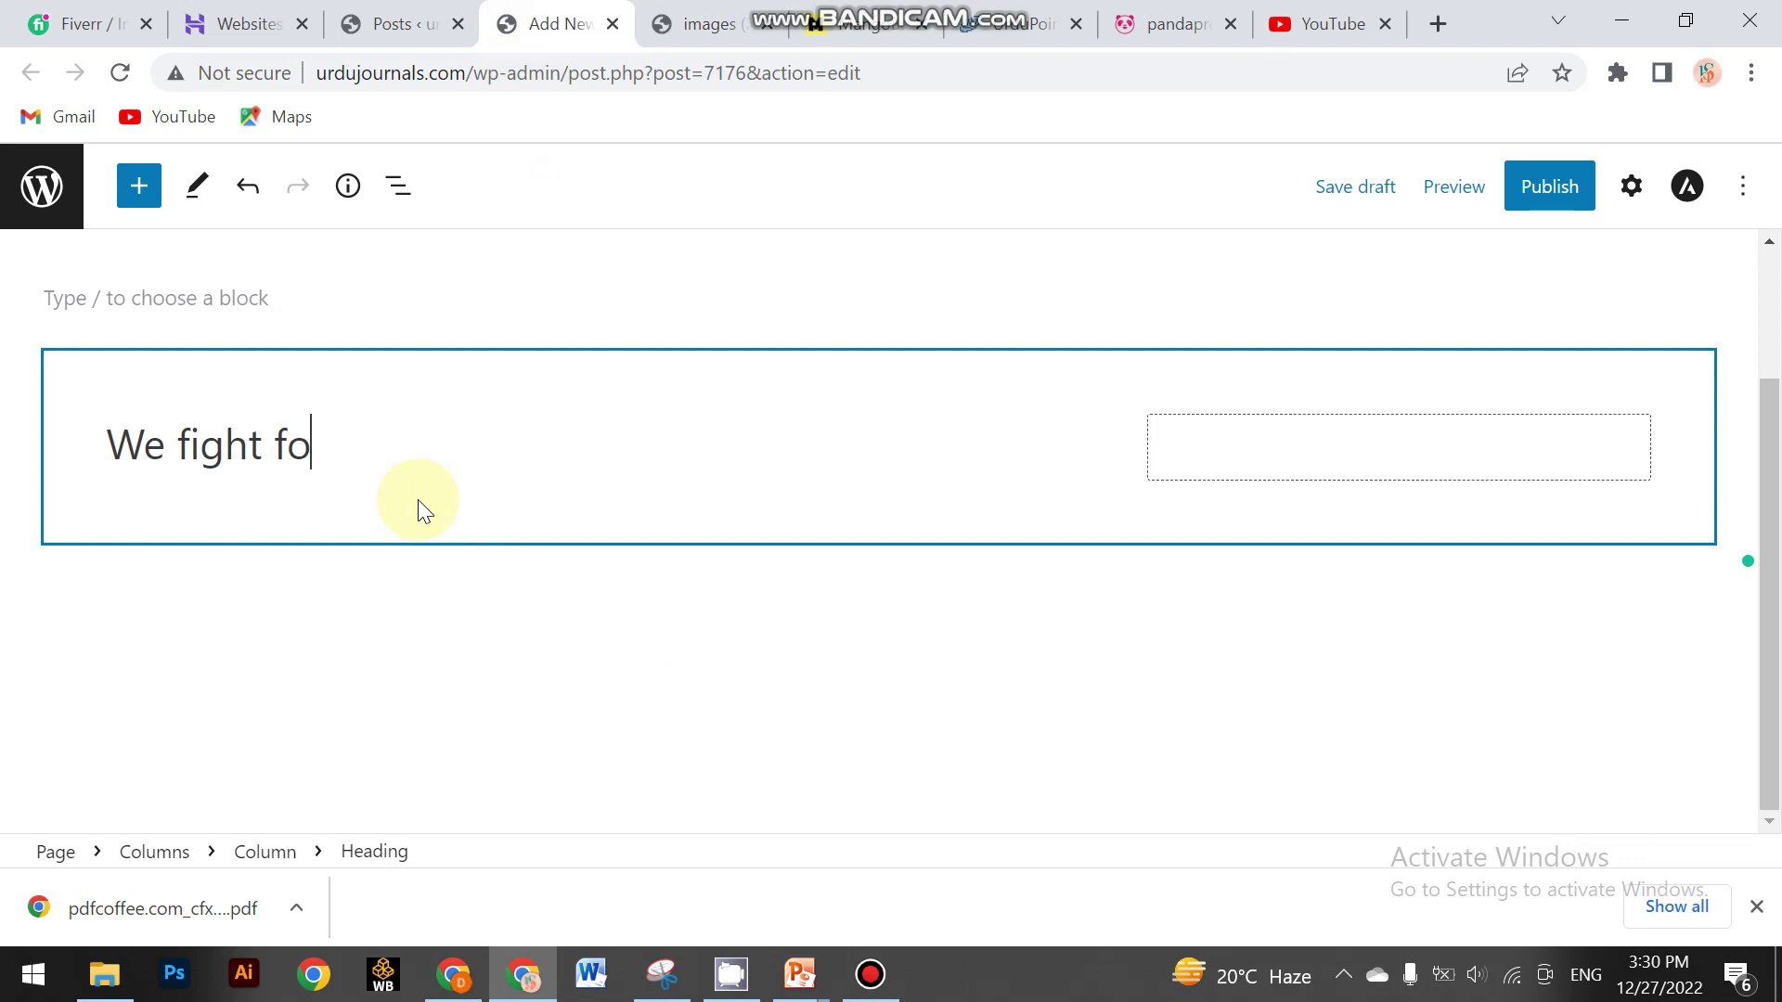
pyautogui.write('re your ')
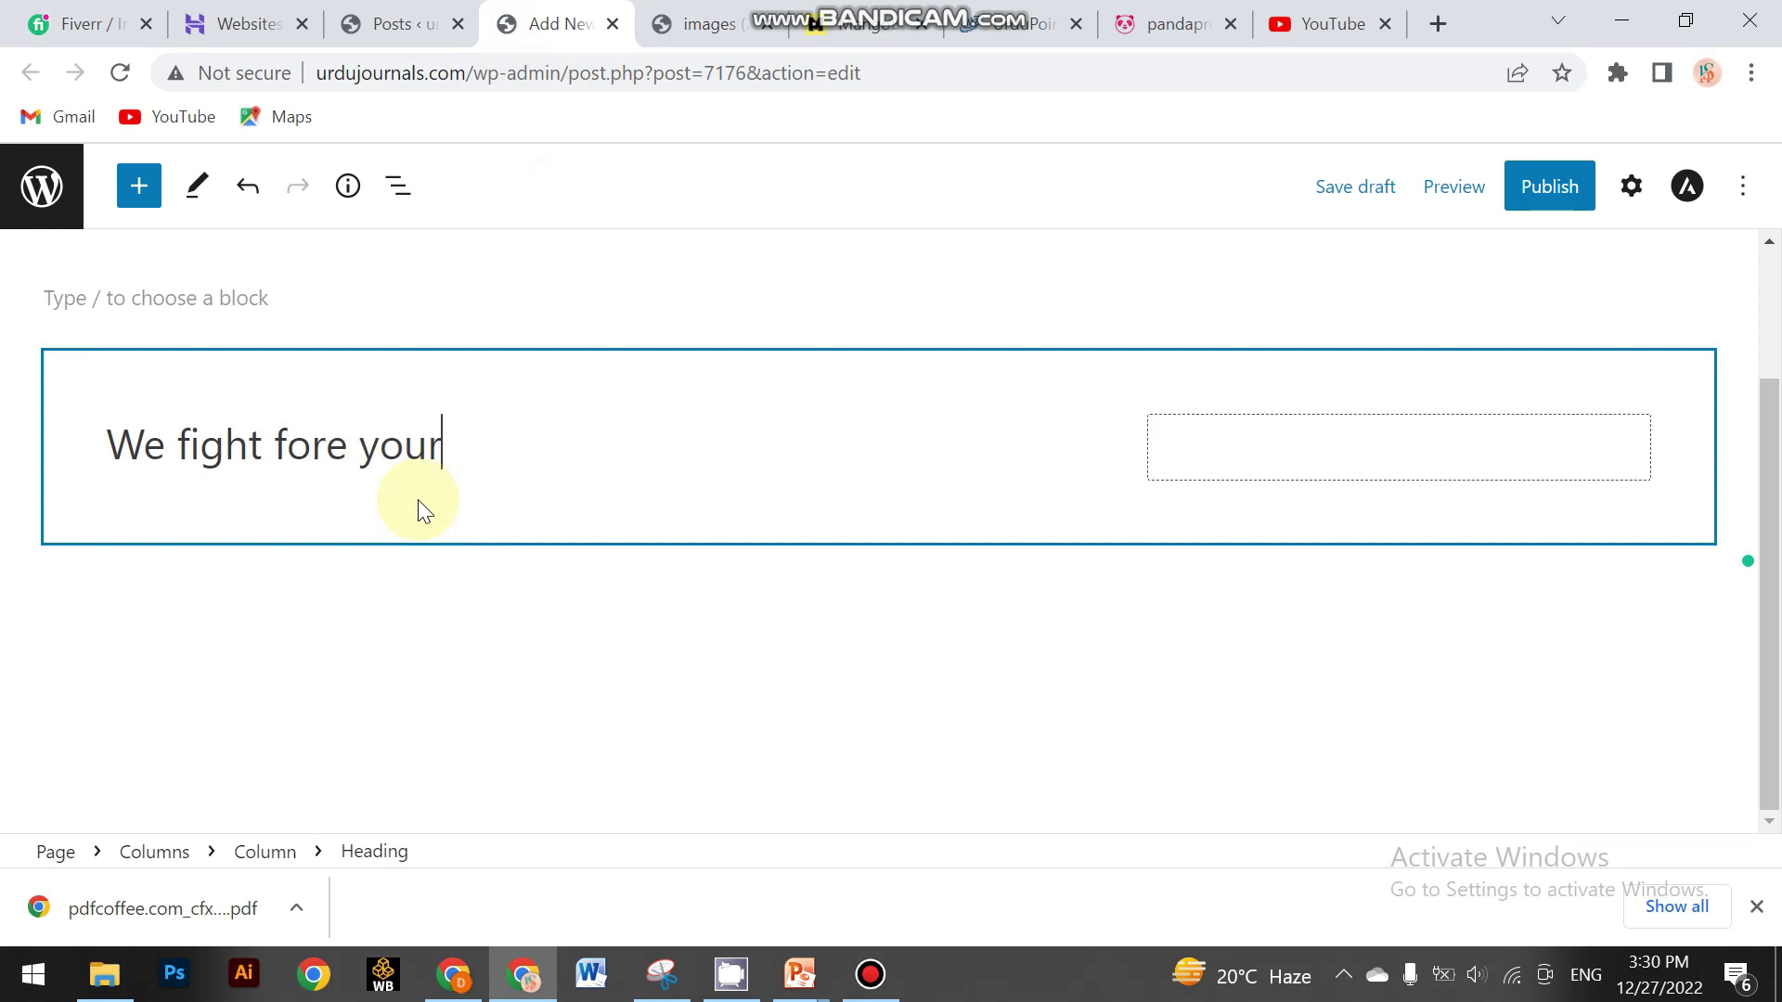
pyautogui.write('justice l')
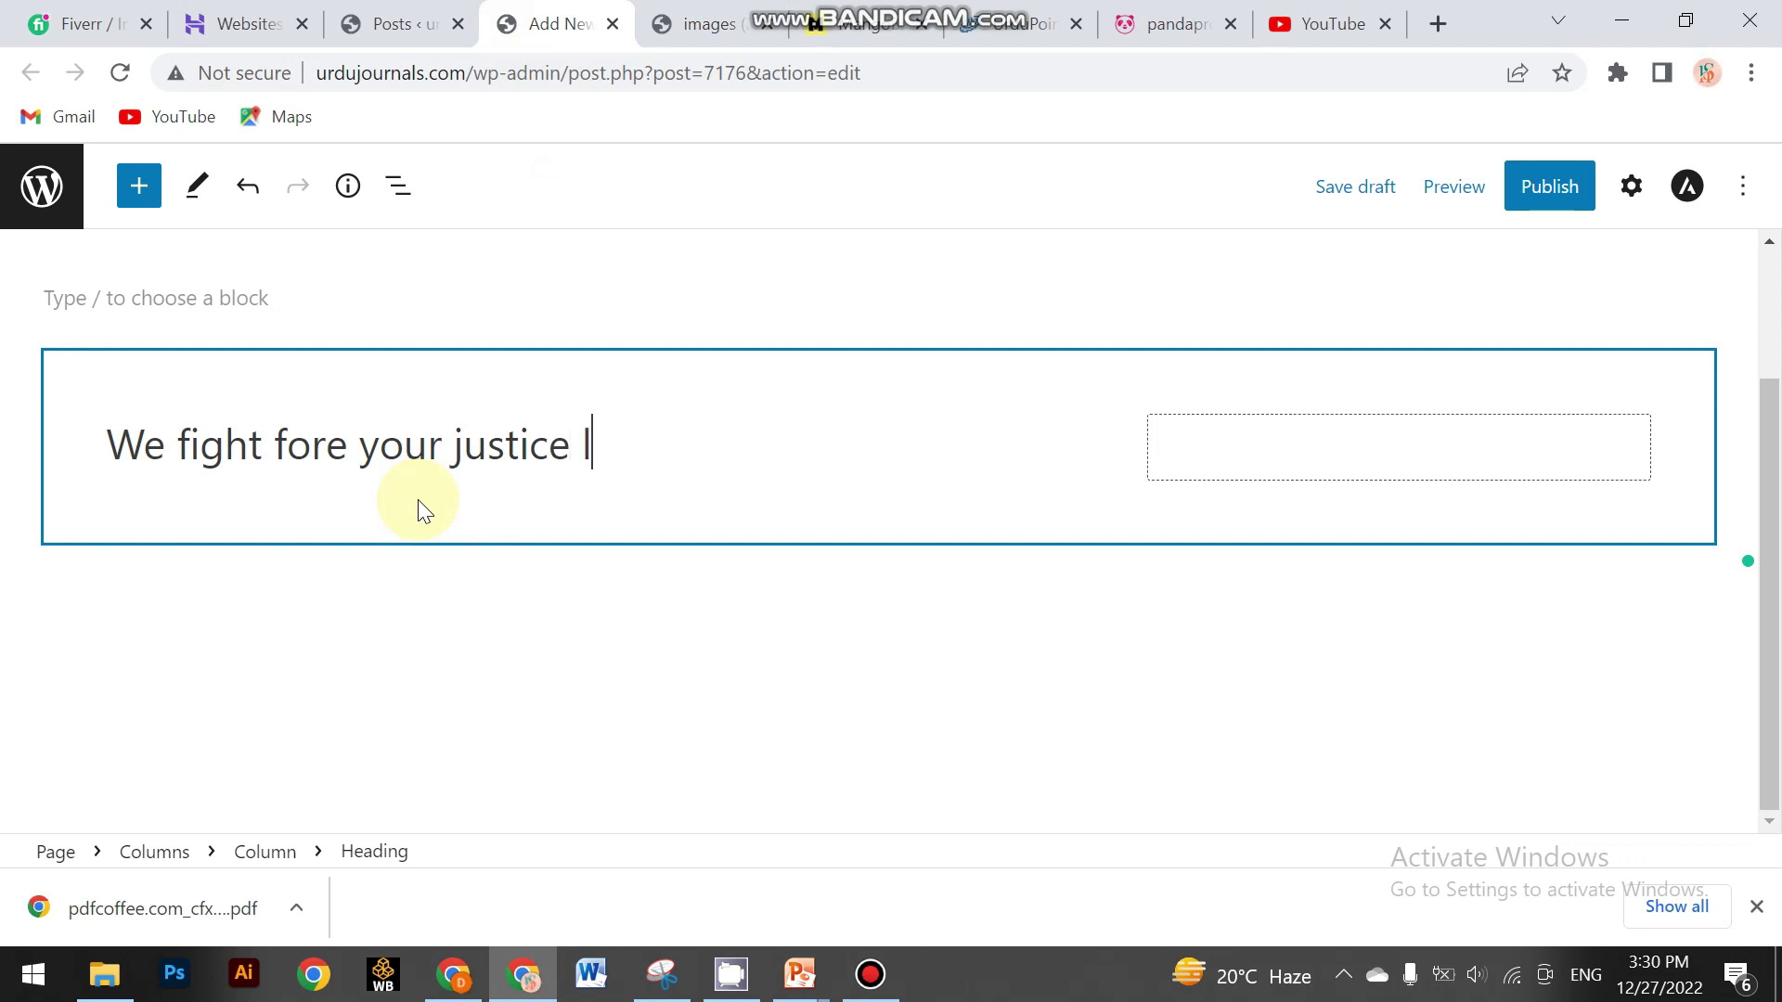
pyautogui.write('ike a friend')
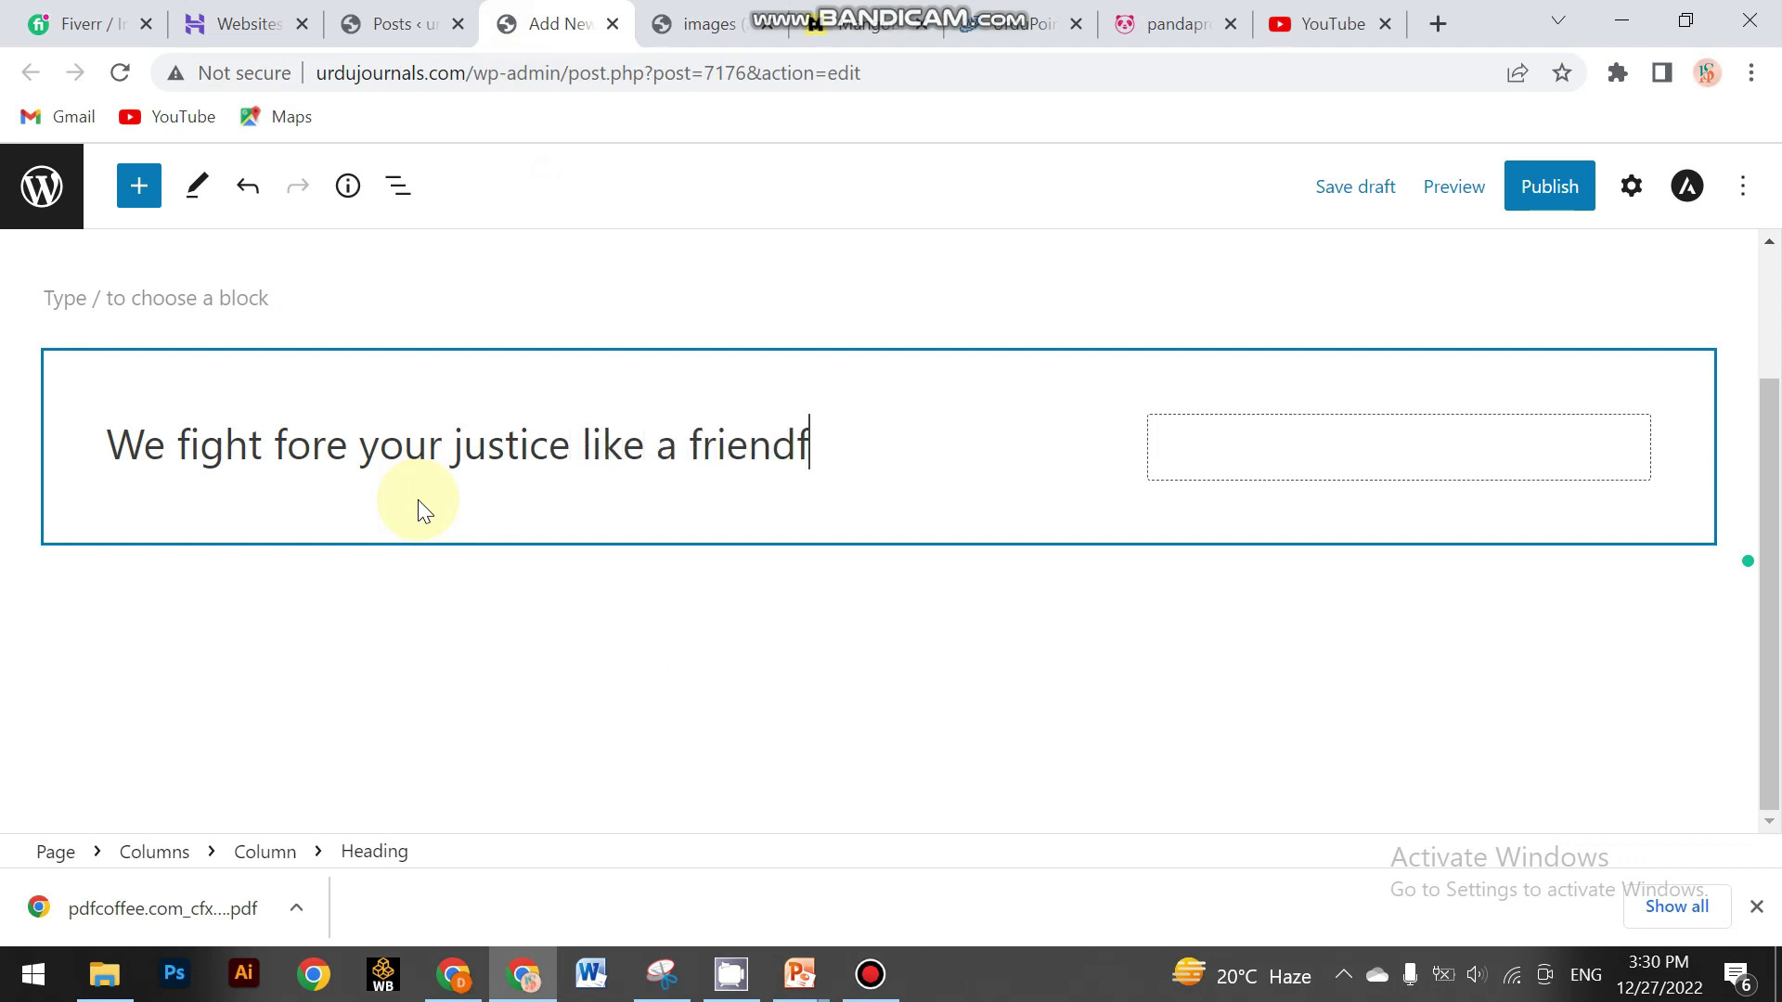
# Set the heading's text color to Luminous vivid orange
pyautogui.click(1645, 184)
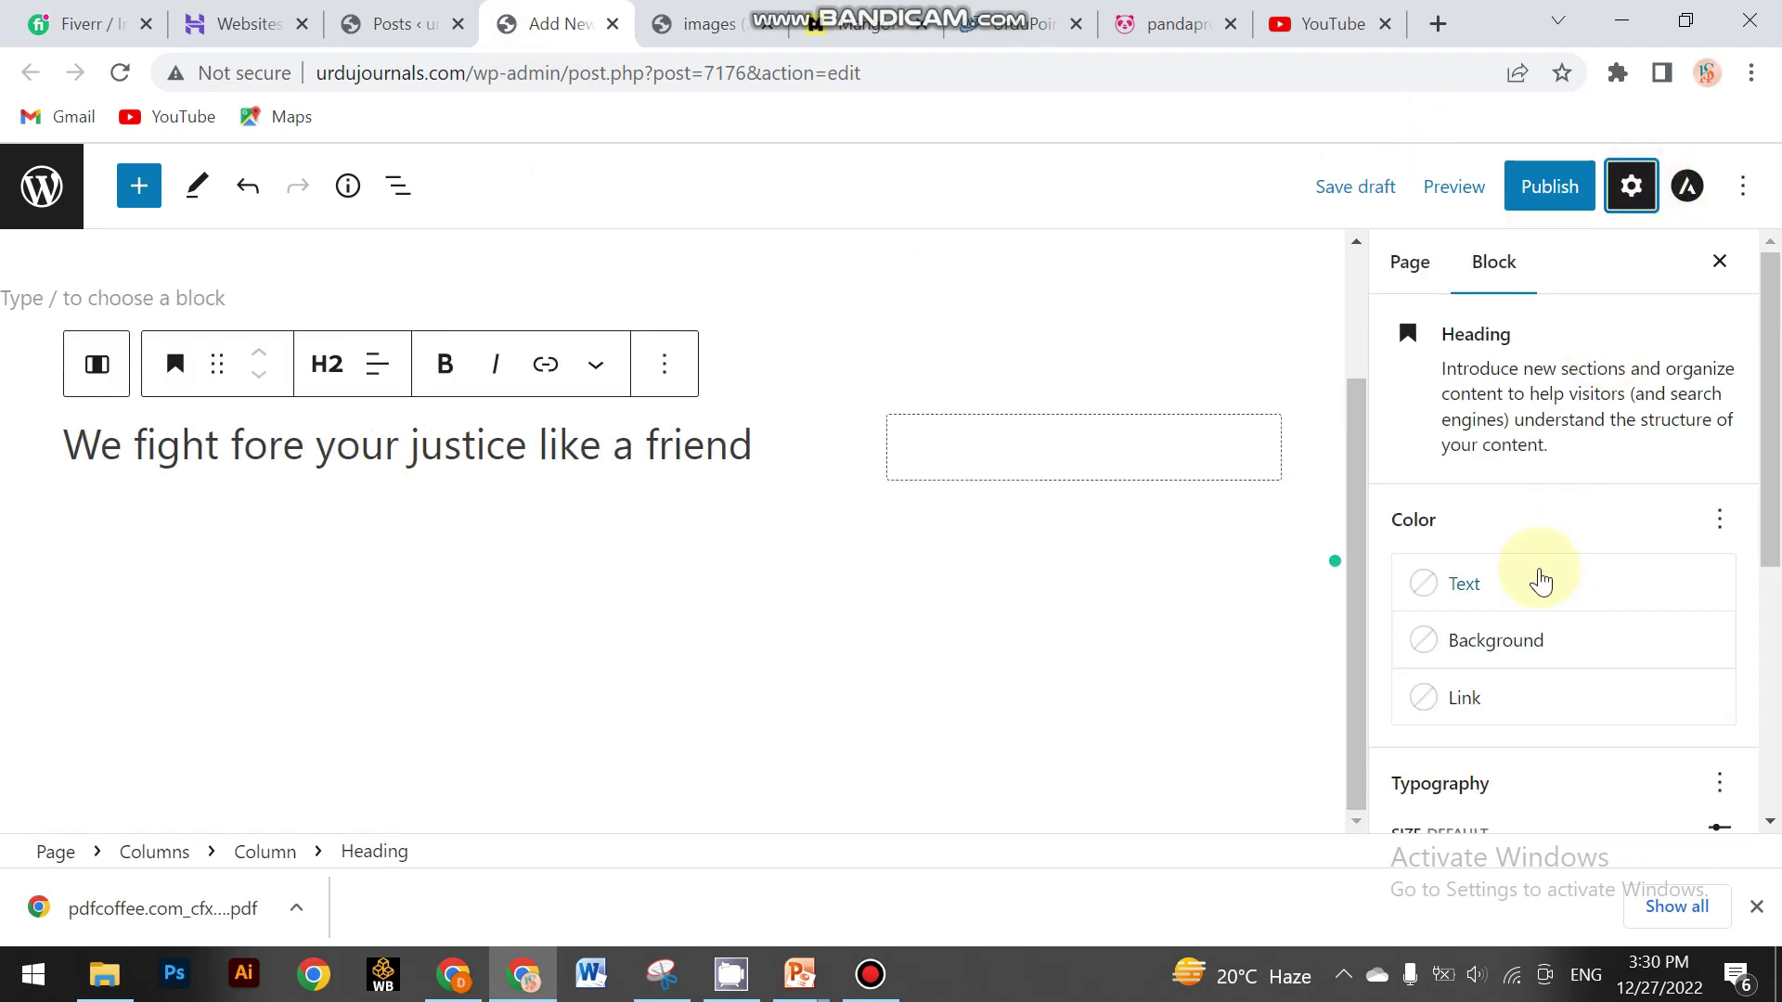
pyautogui.click(1540, 577)
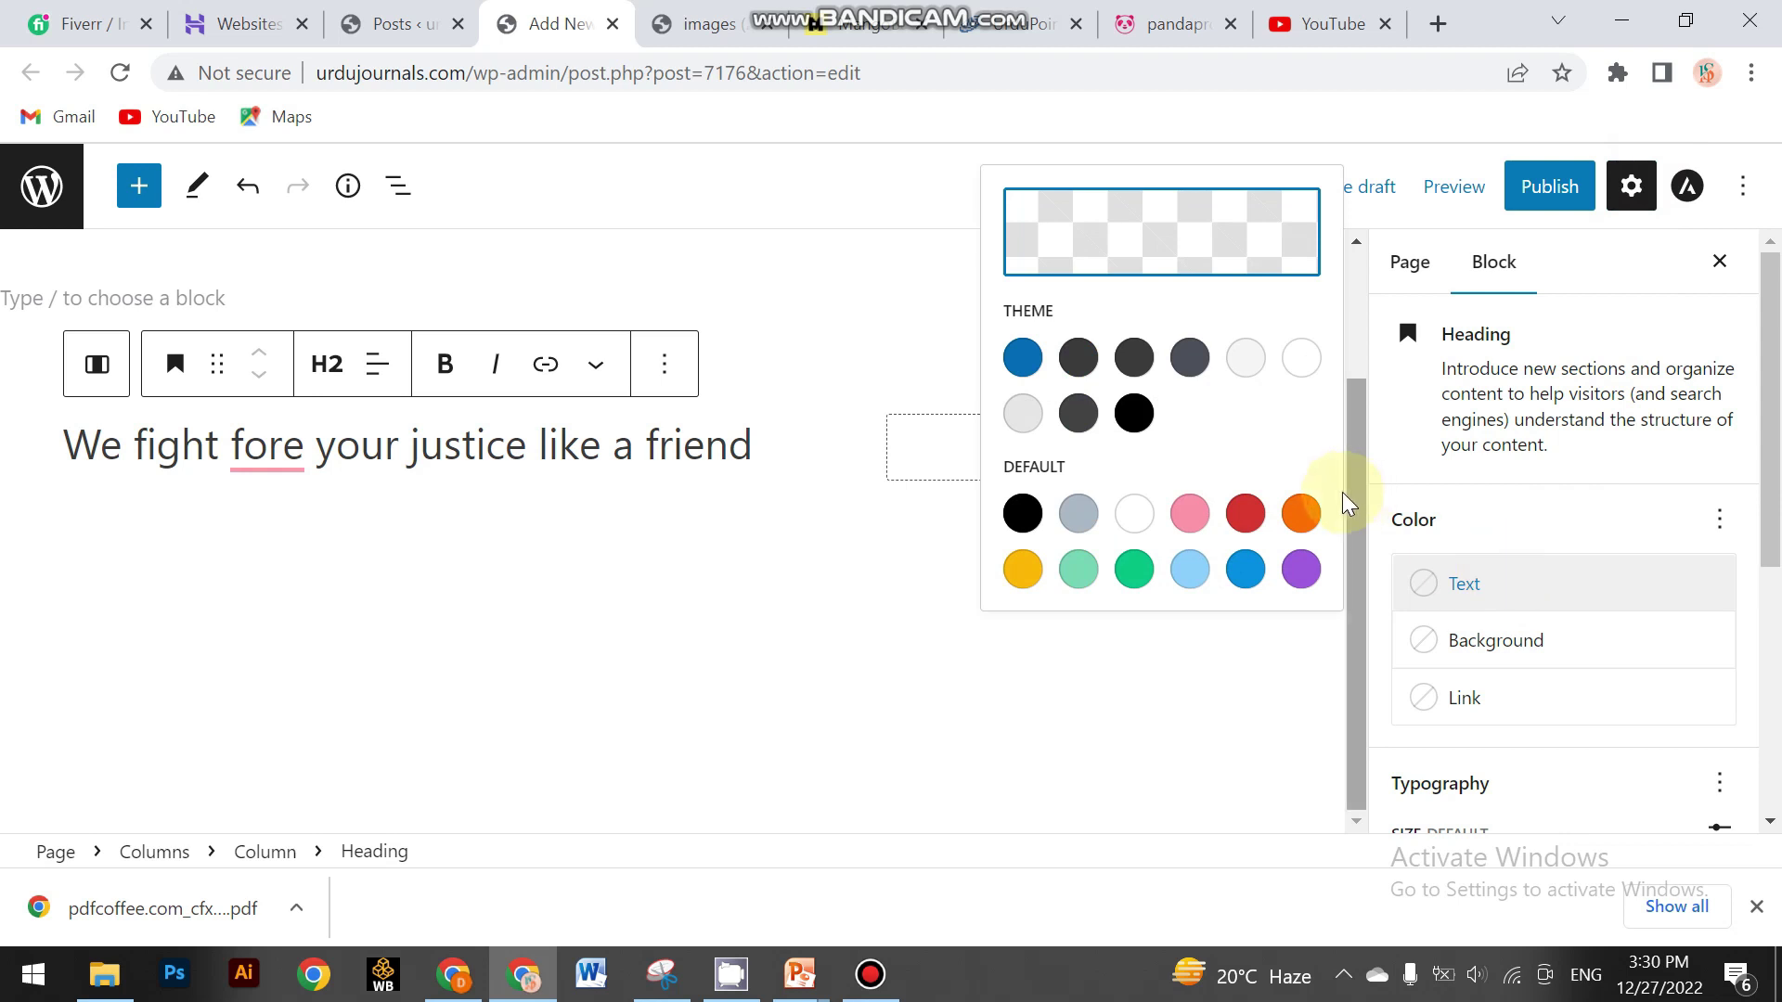
pyautogui.click(1301, 513)
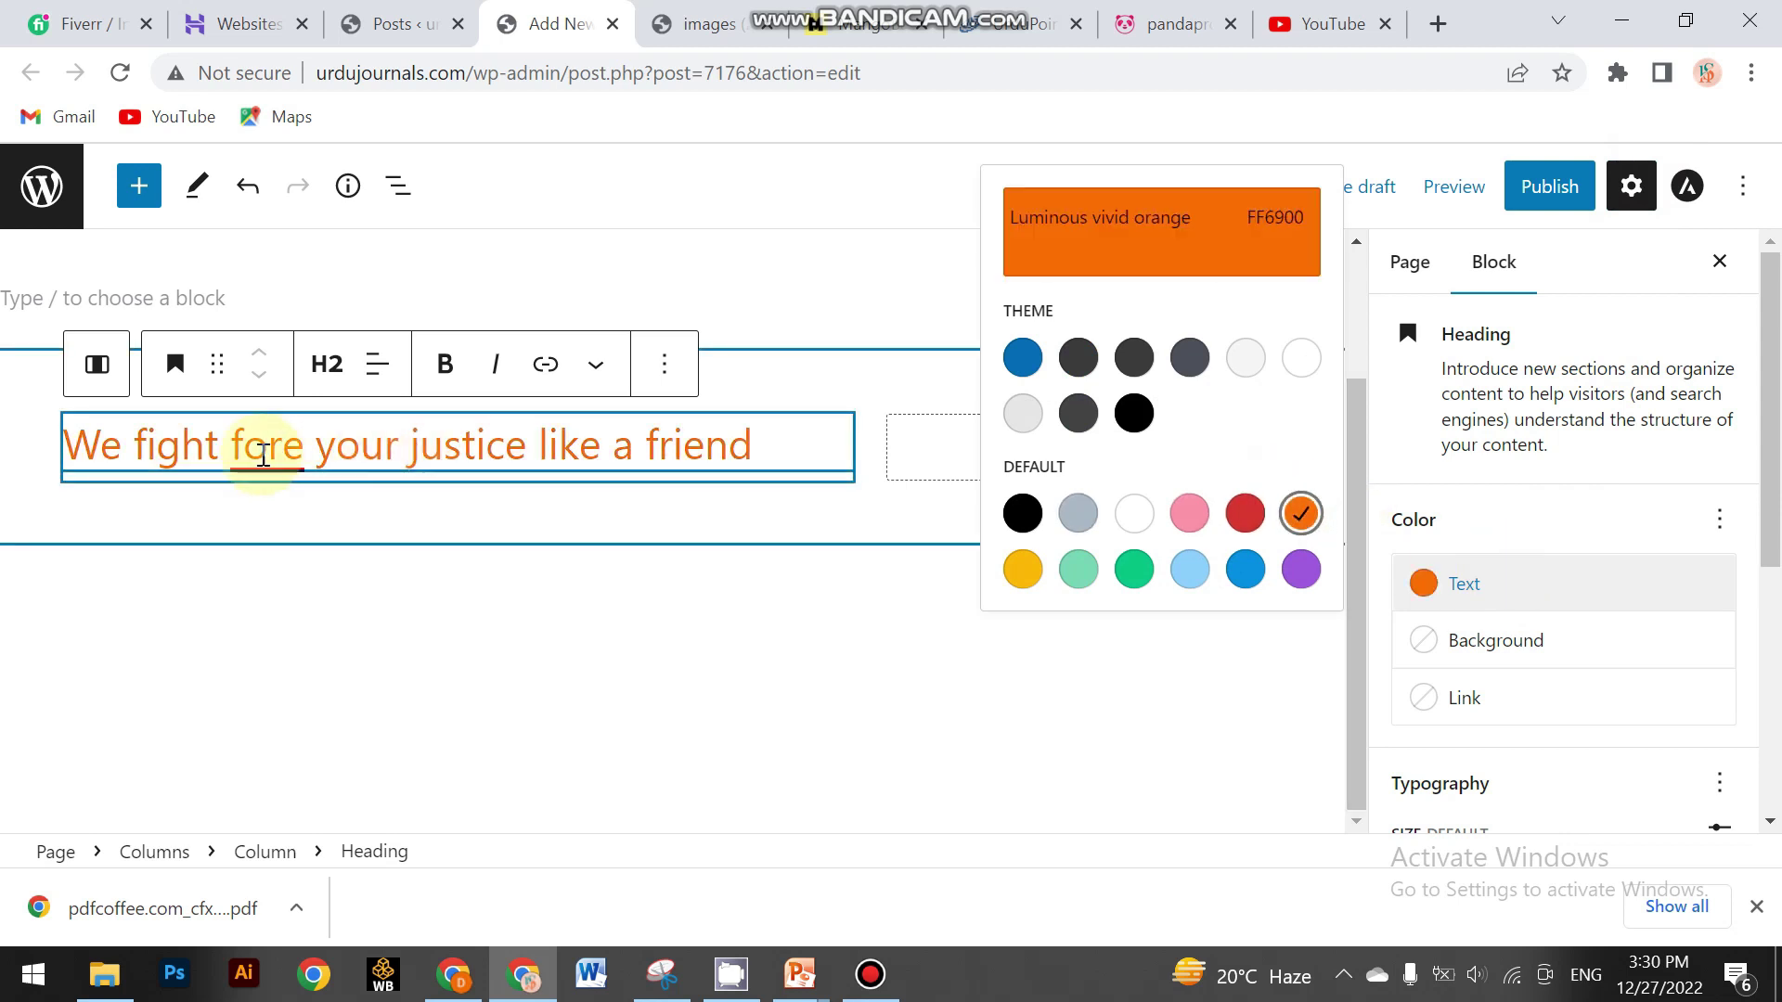
# Correct "fore" to "for" in the heading and change the heading's text color to Light green cyan
pyautogui.moveTo(267, 450)
pyautogui.click(294, 527)
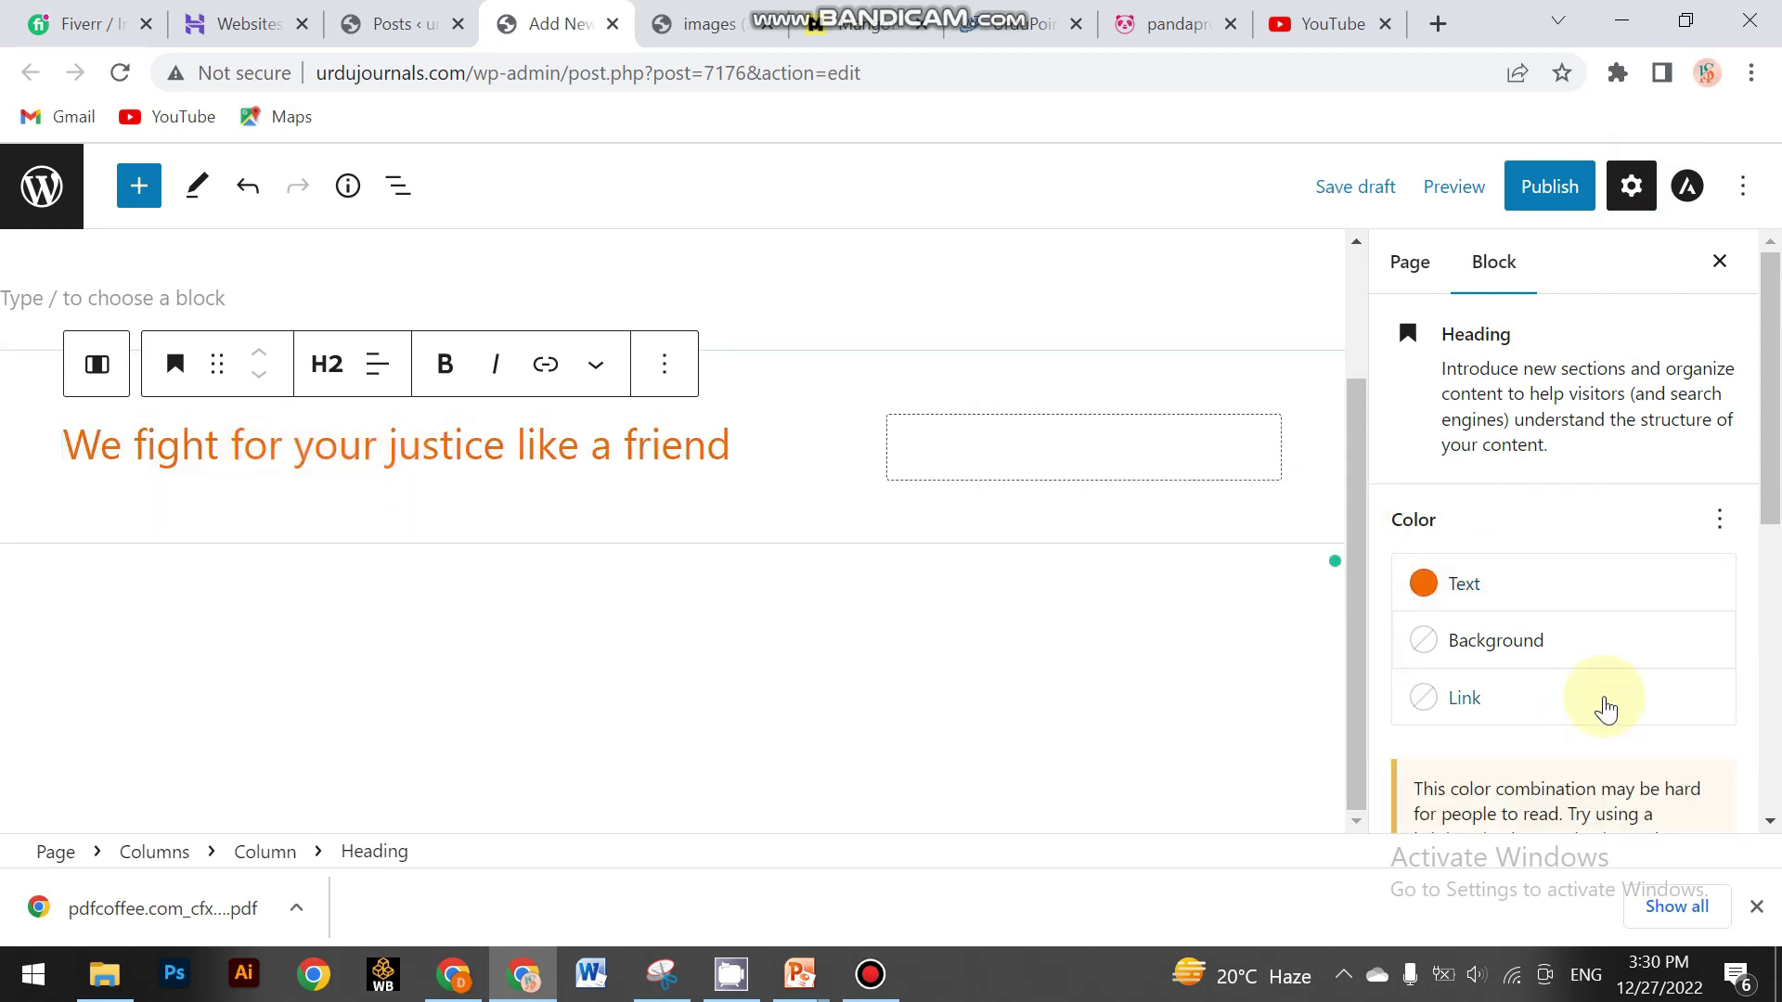
pyautogui.click(1551, 592)
pyautogui.click(1190, 359)
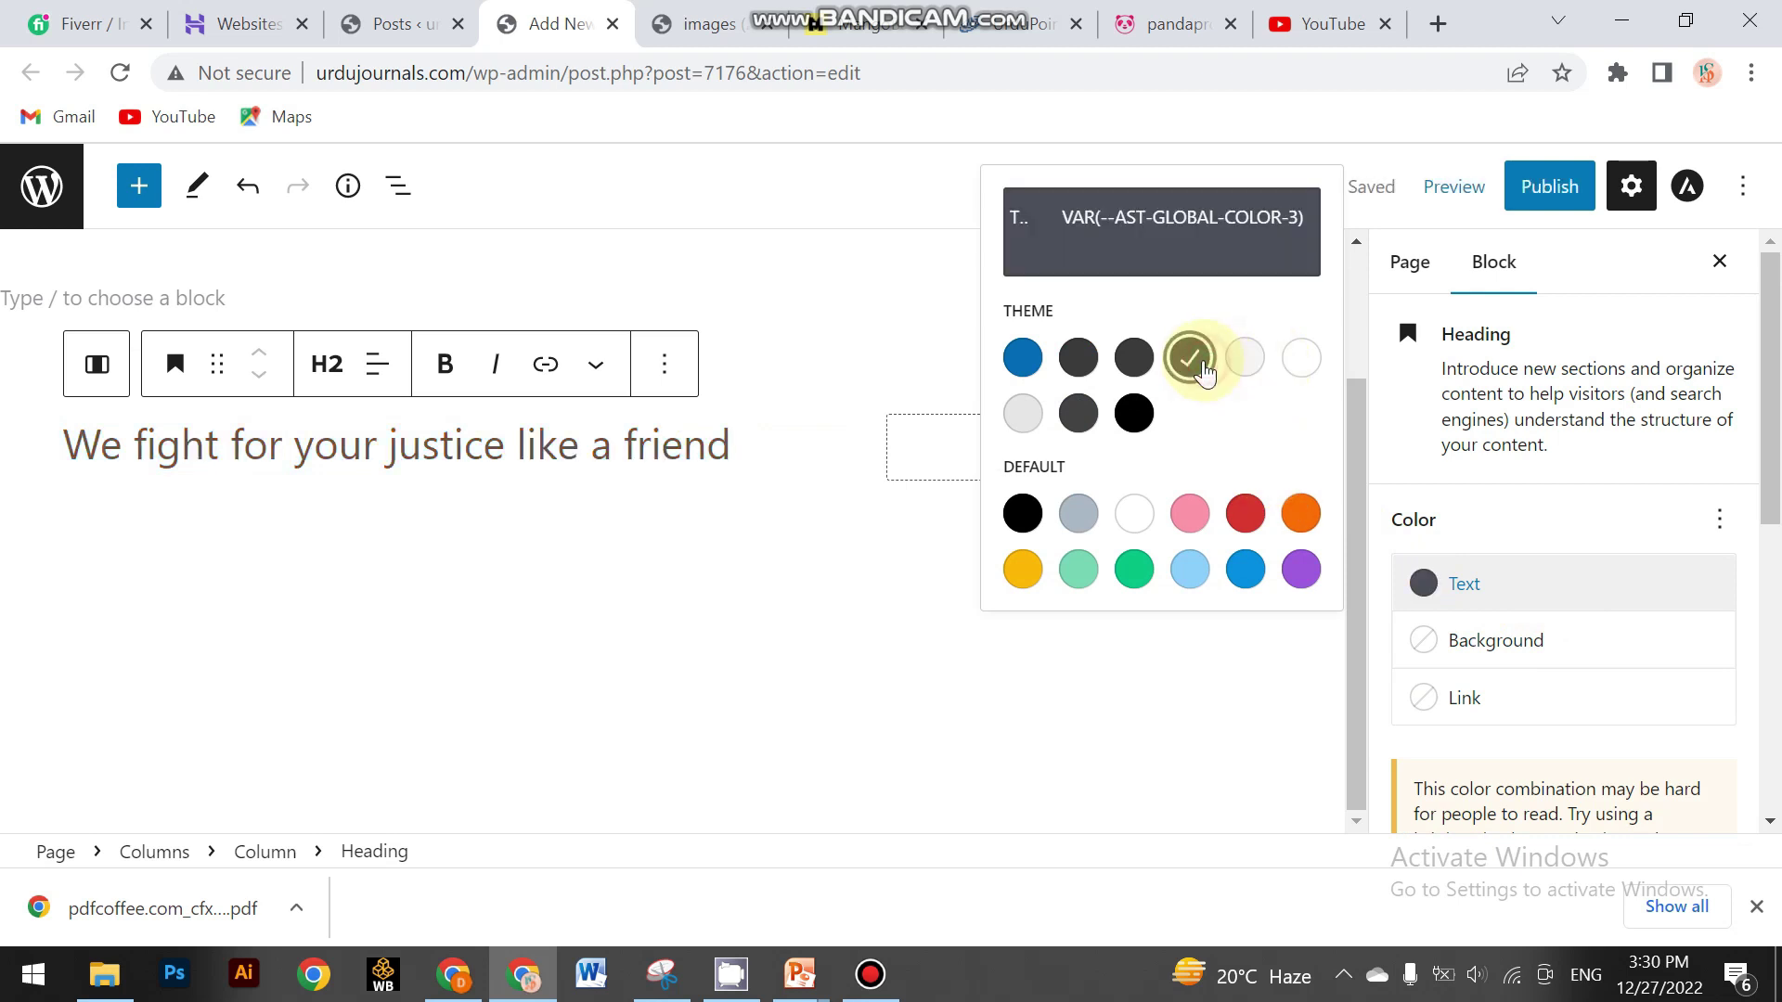
pyautogui.click(1244, 513)
pyautogui.click(1235, 576)
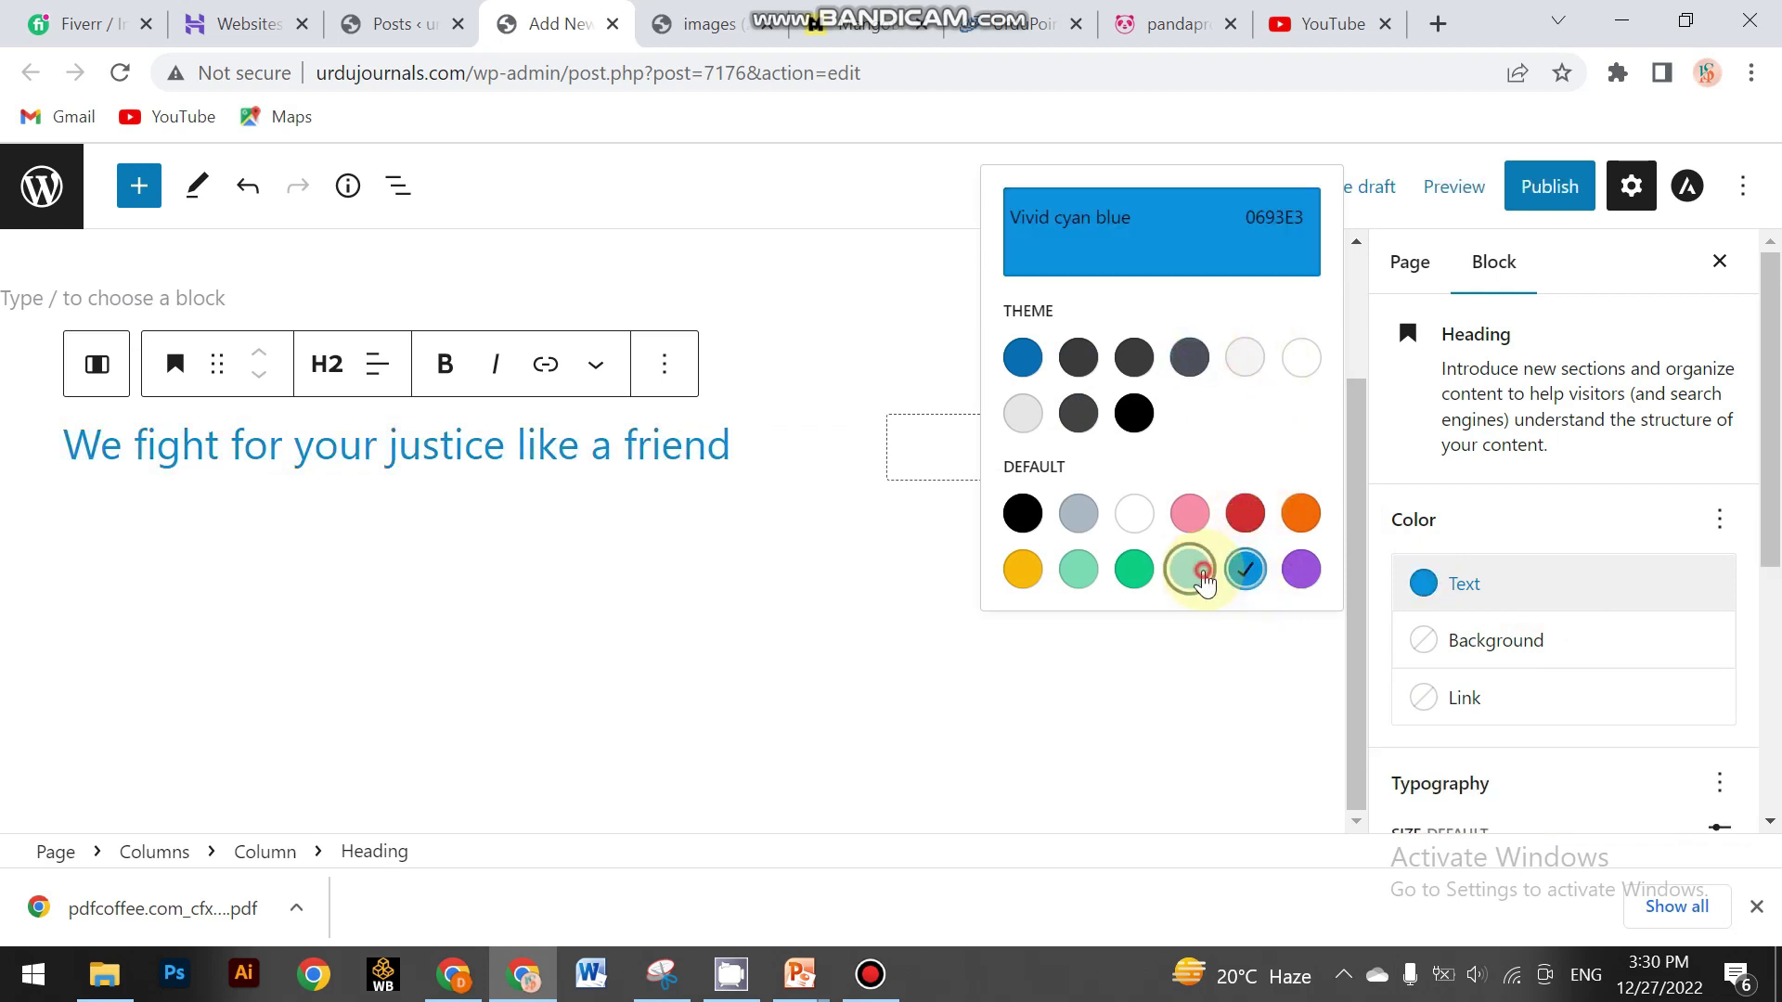
pyautogui.click(1188, 569)
pyautogui.click(1080, 569)
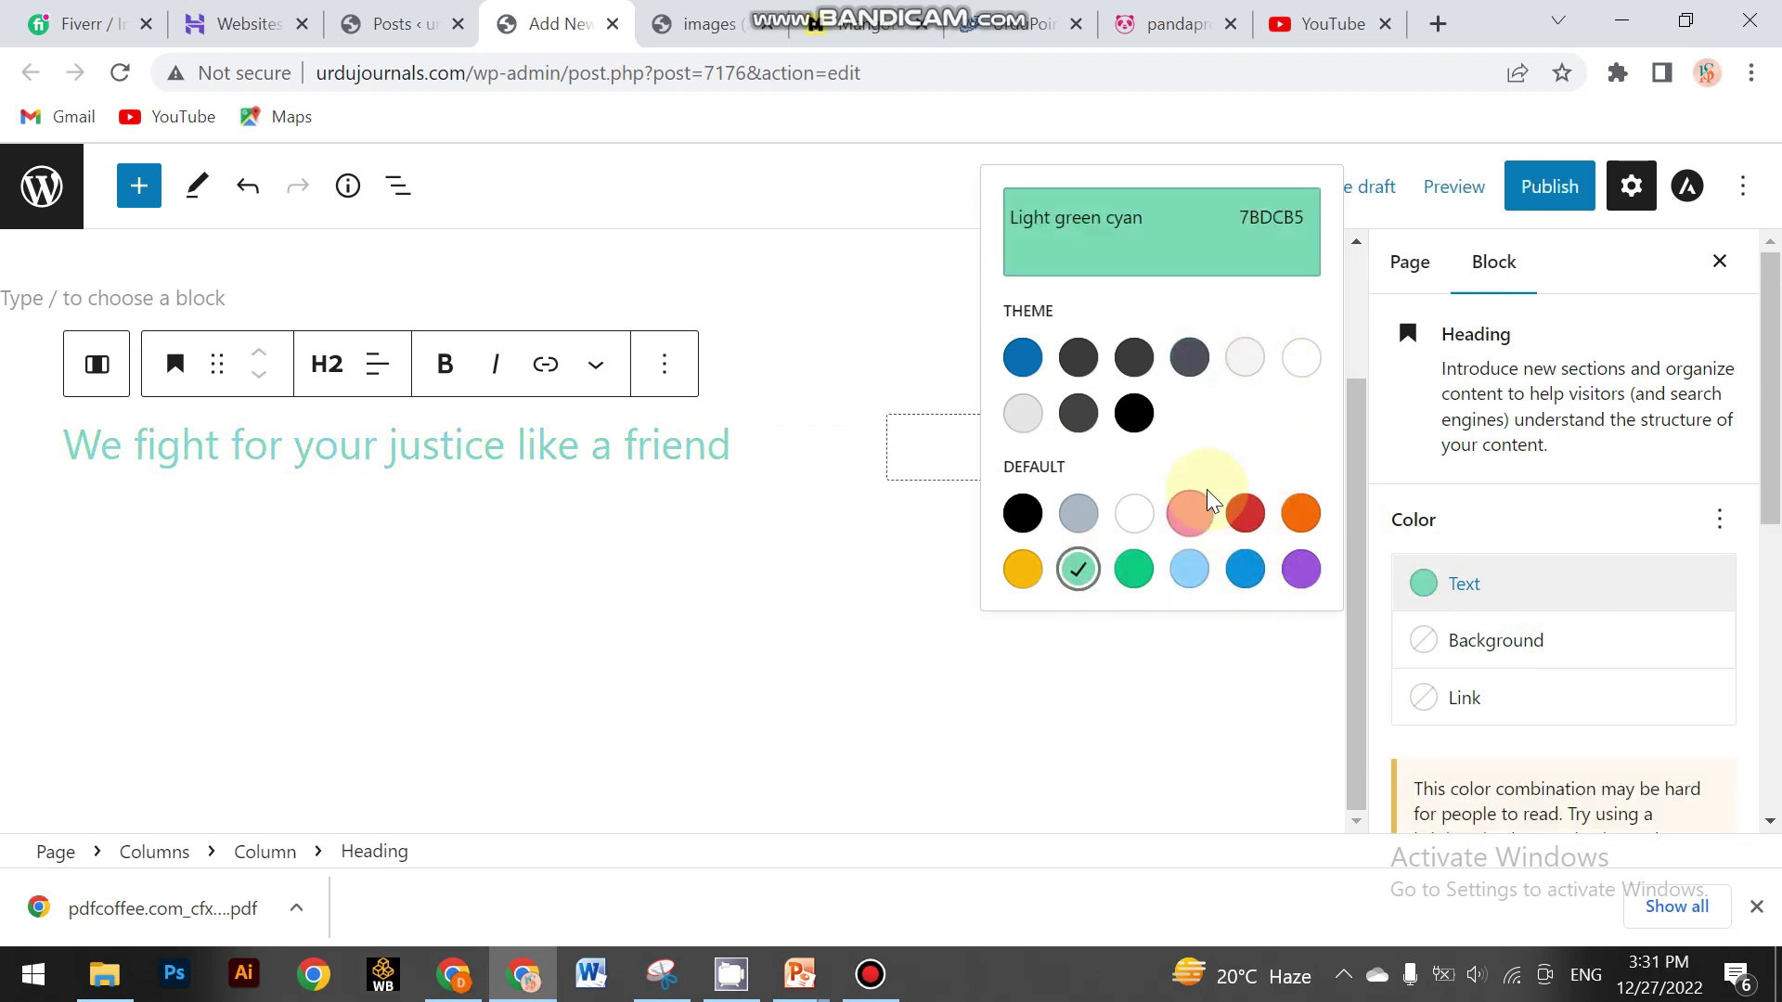
pyautogui.click(482, 453)
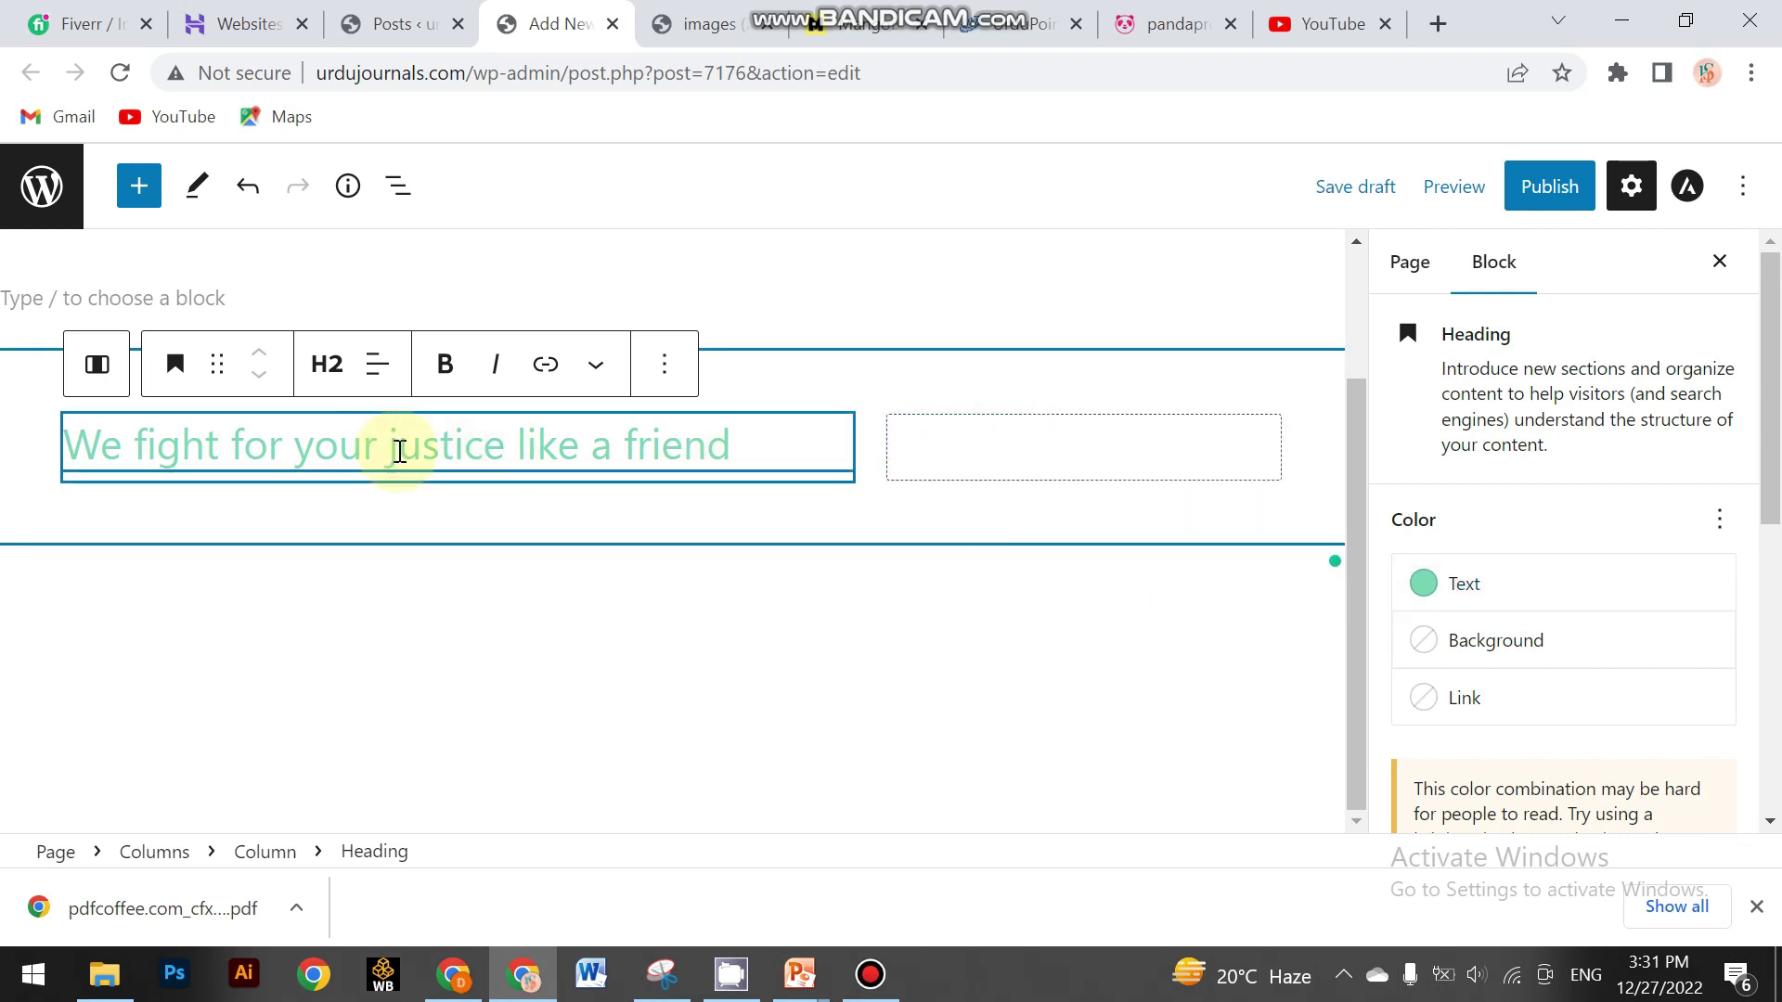
# Highlight the word "justice" in the heading with the theme's blue text color
pyautogui.moveTo(395, 452); pyautogui.dragTo(507, 454)
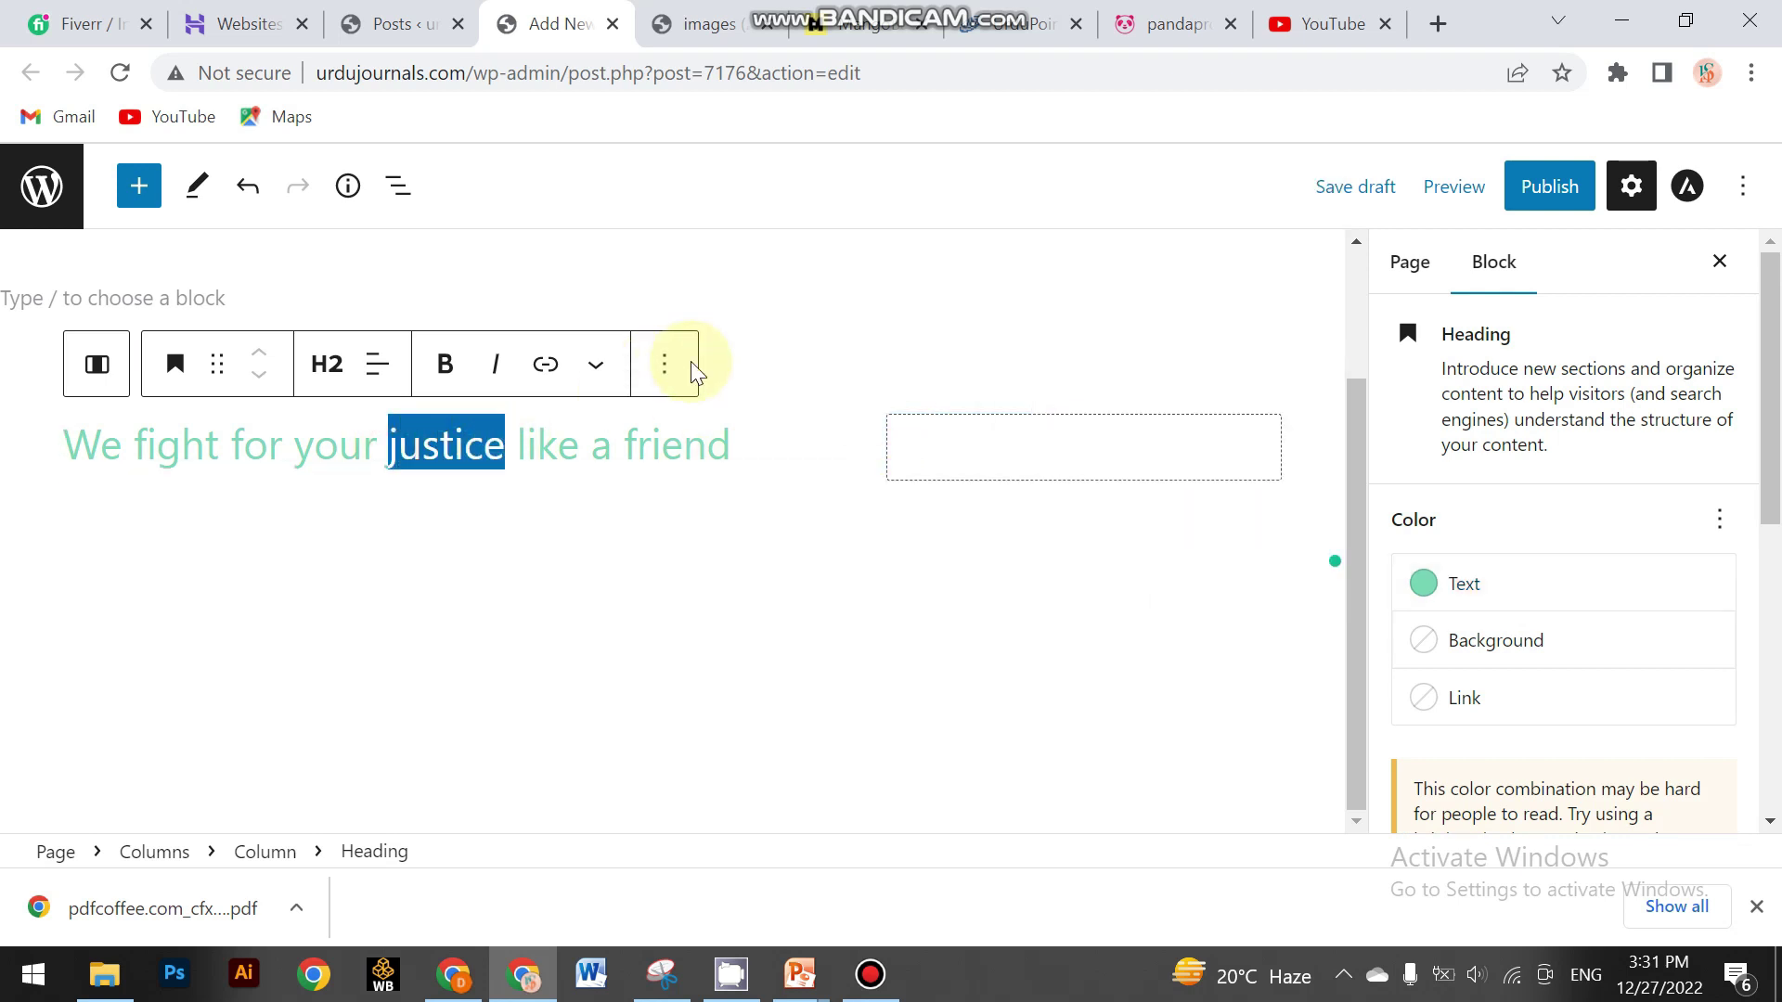
pyautogui.click(597, 367)
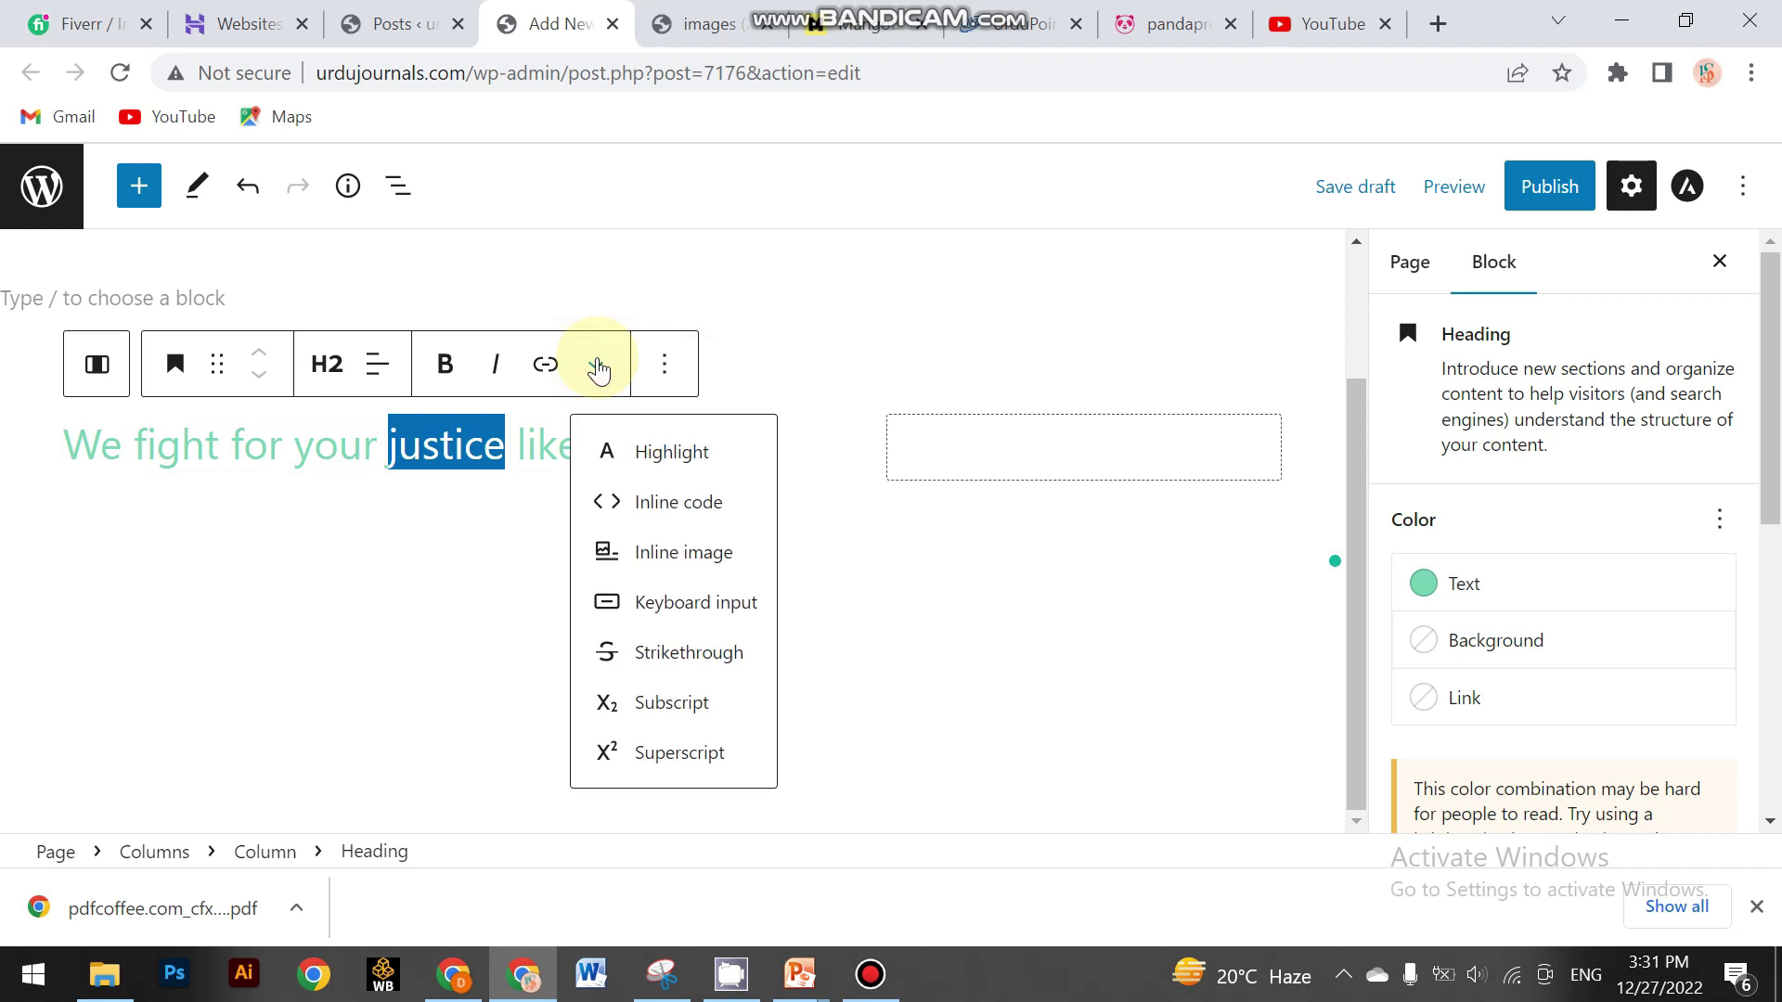
pyautogui.click(654, 455)
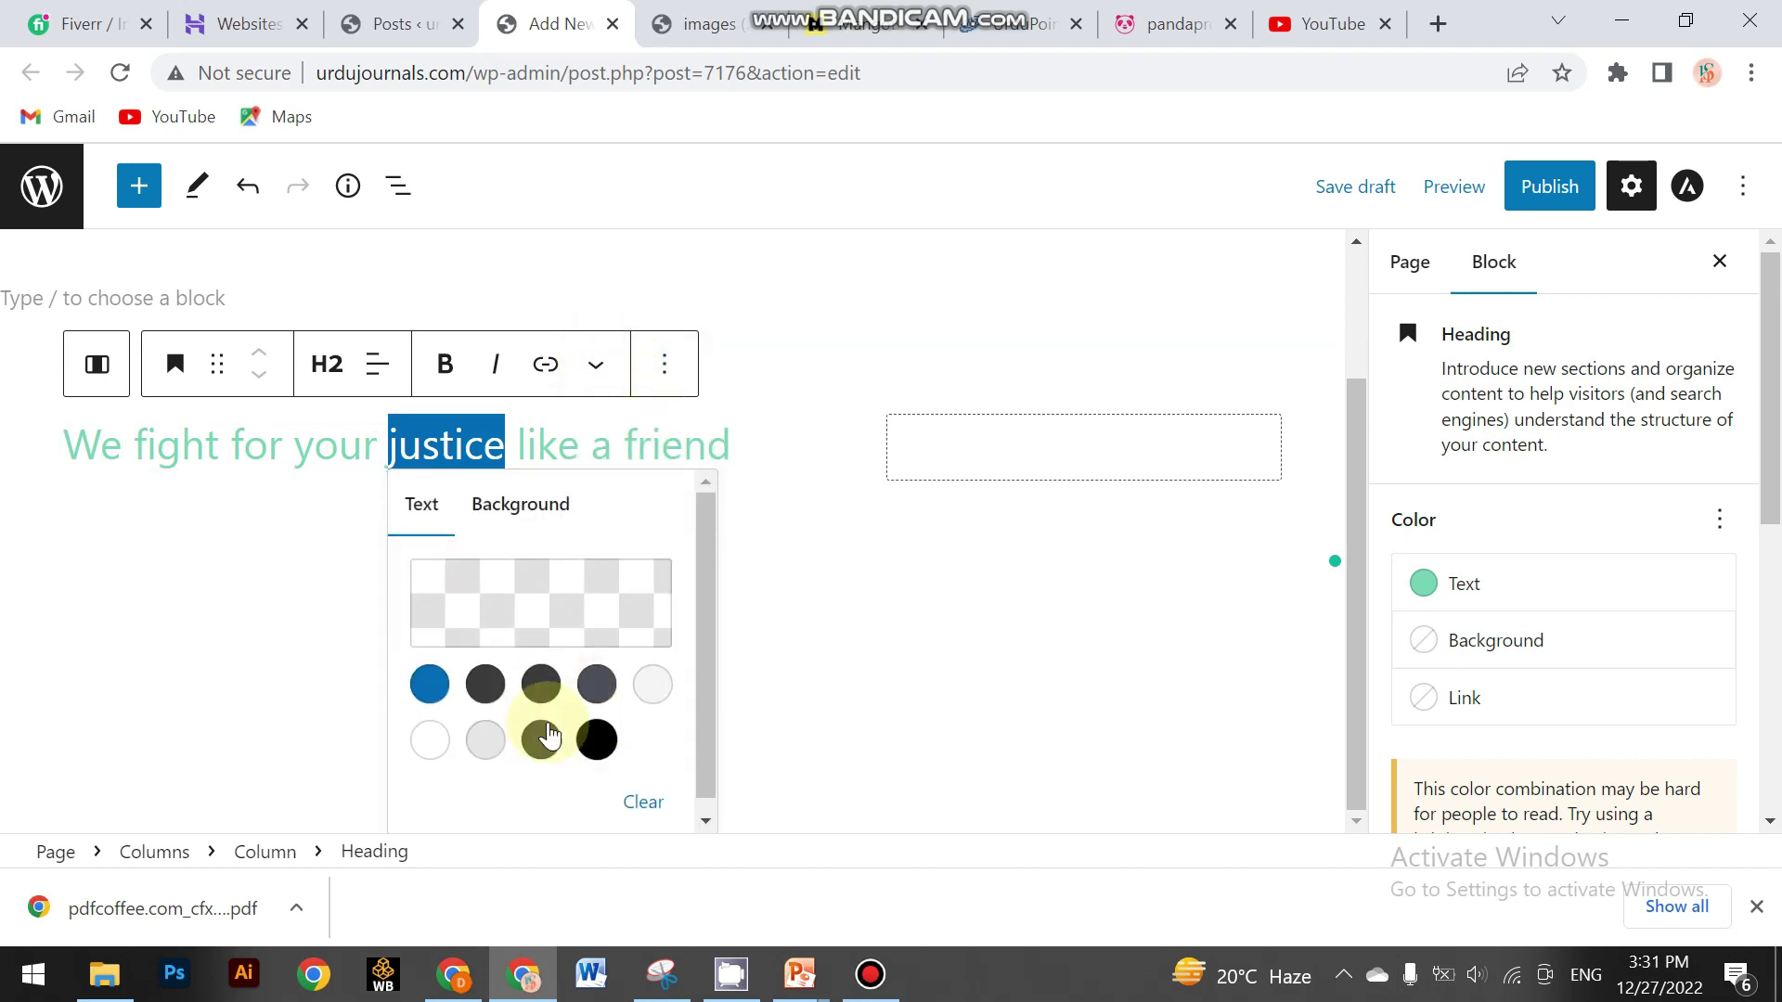
pyautogui.click(429, 684)
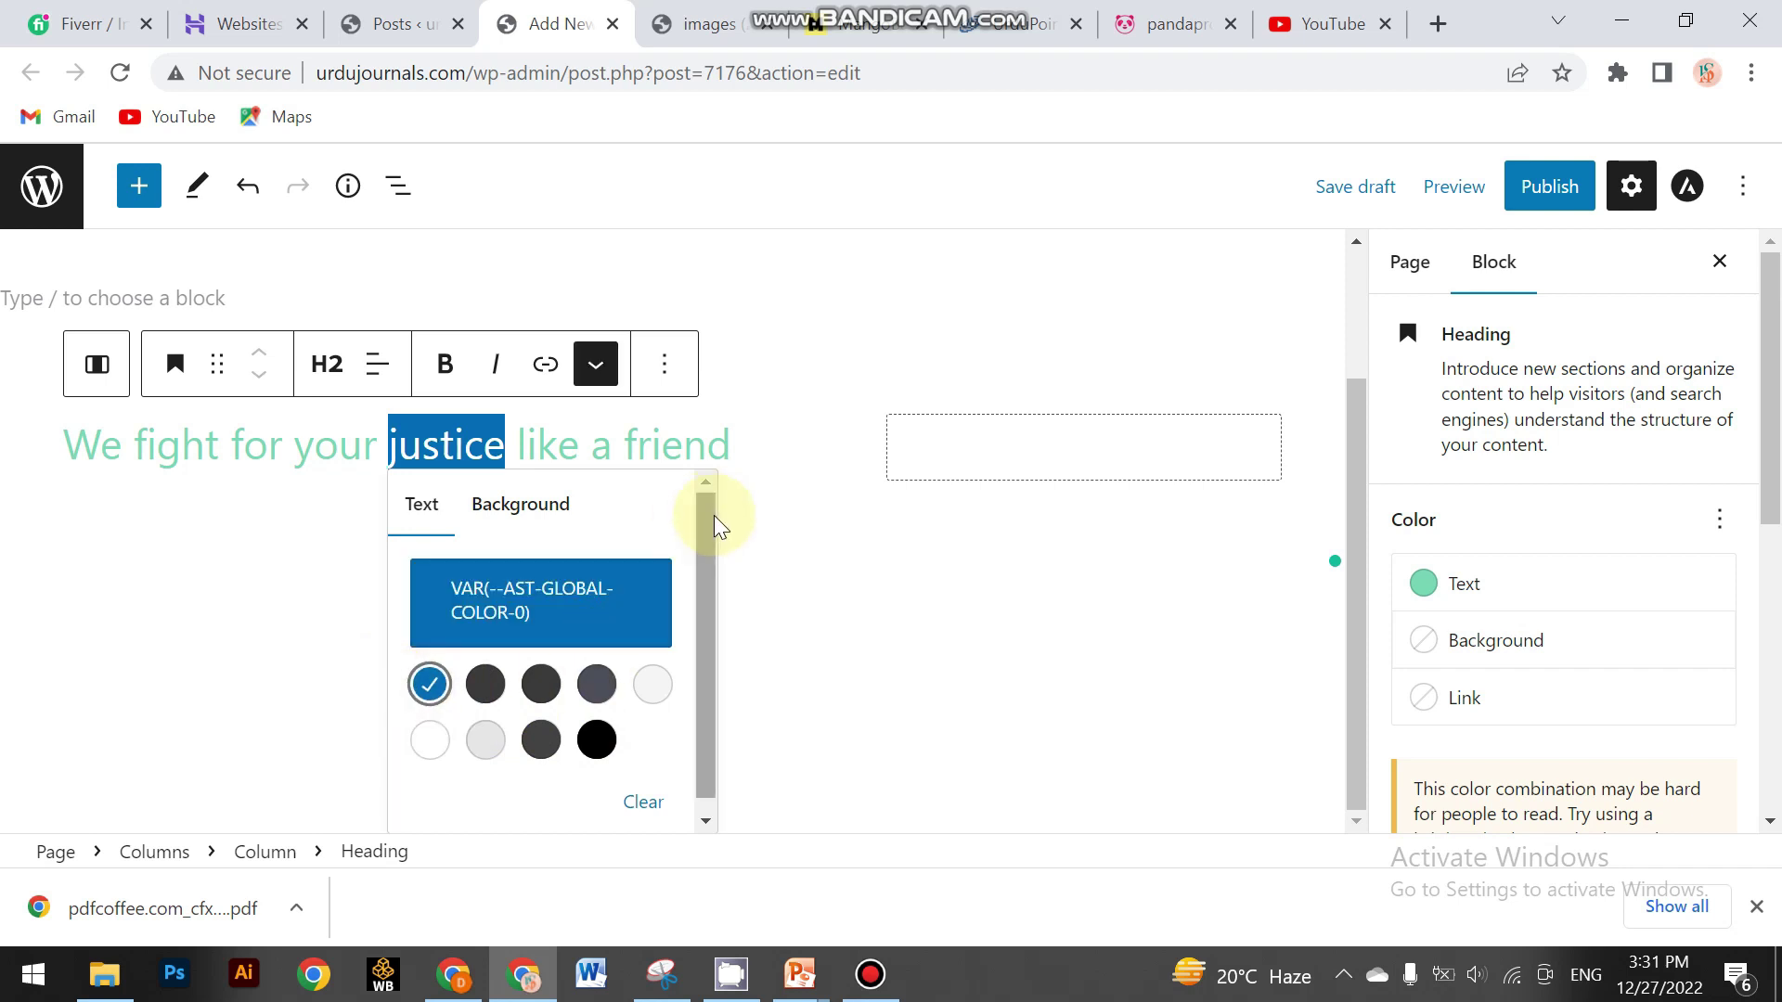
pyautogui.click(748, 457)
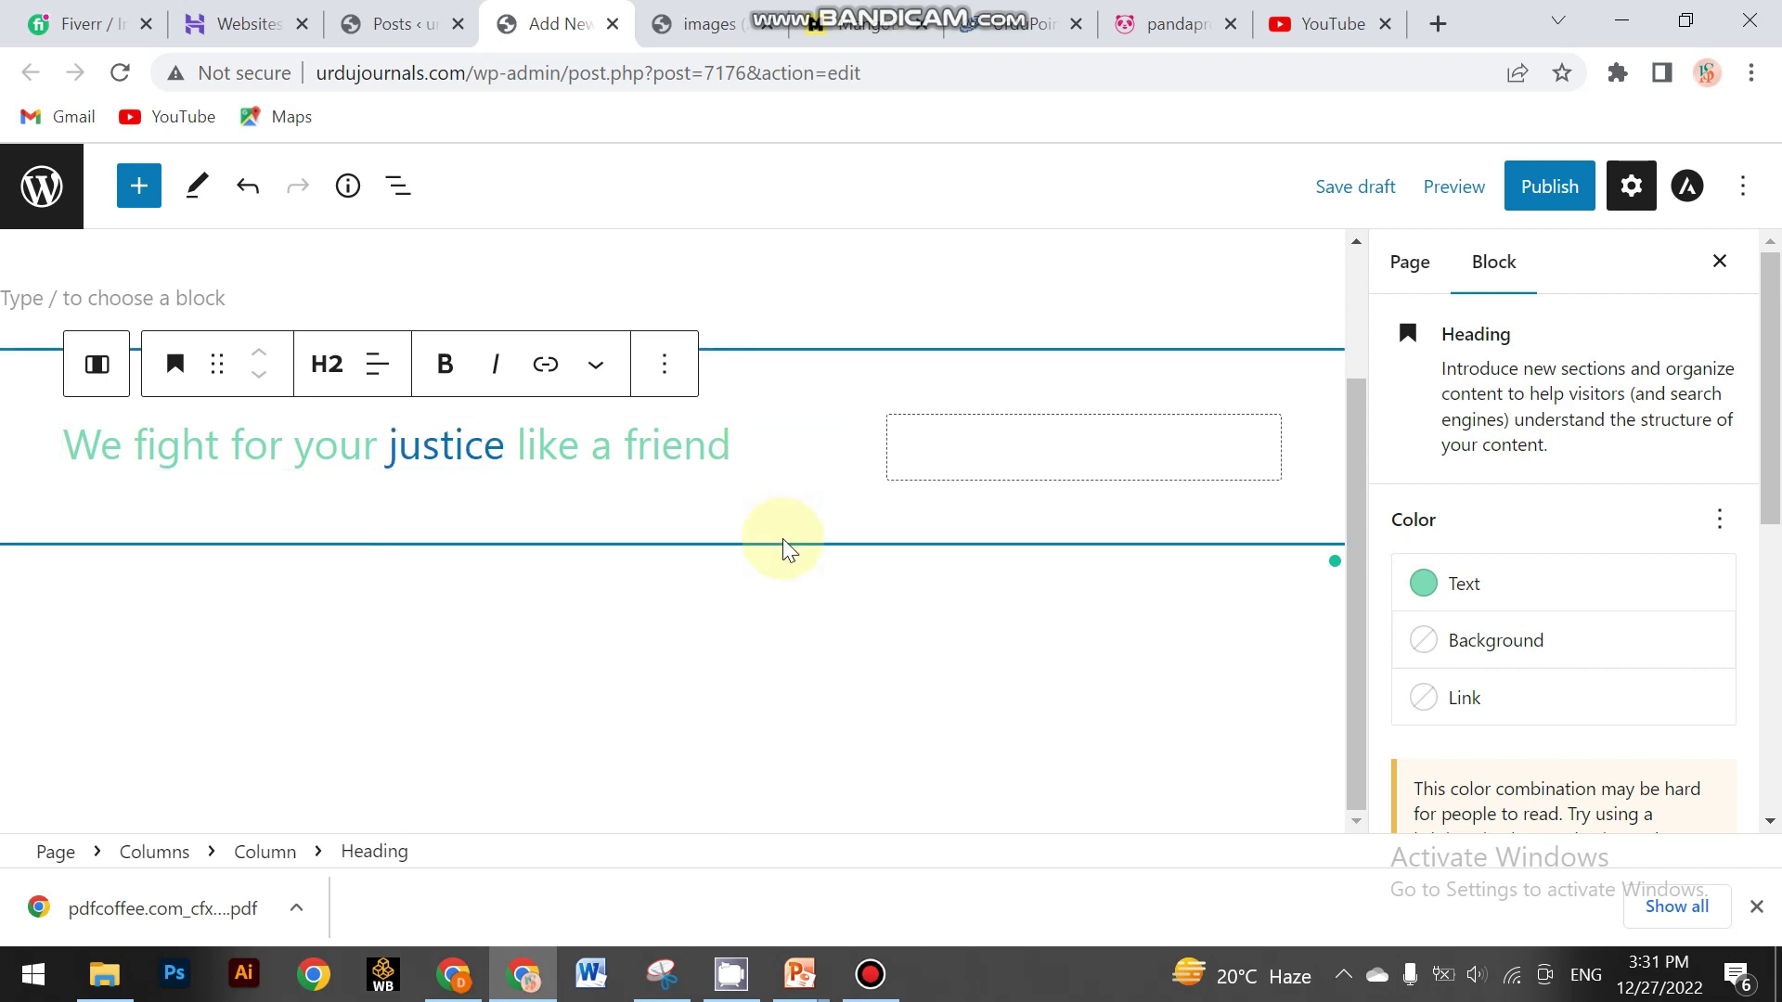
# Give the word "justice" in the heading a custom teal highlight text color
pyautogui.moveTo(501, 446); pyautogui.dragTo(415, 444)
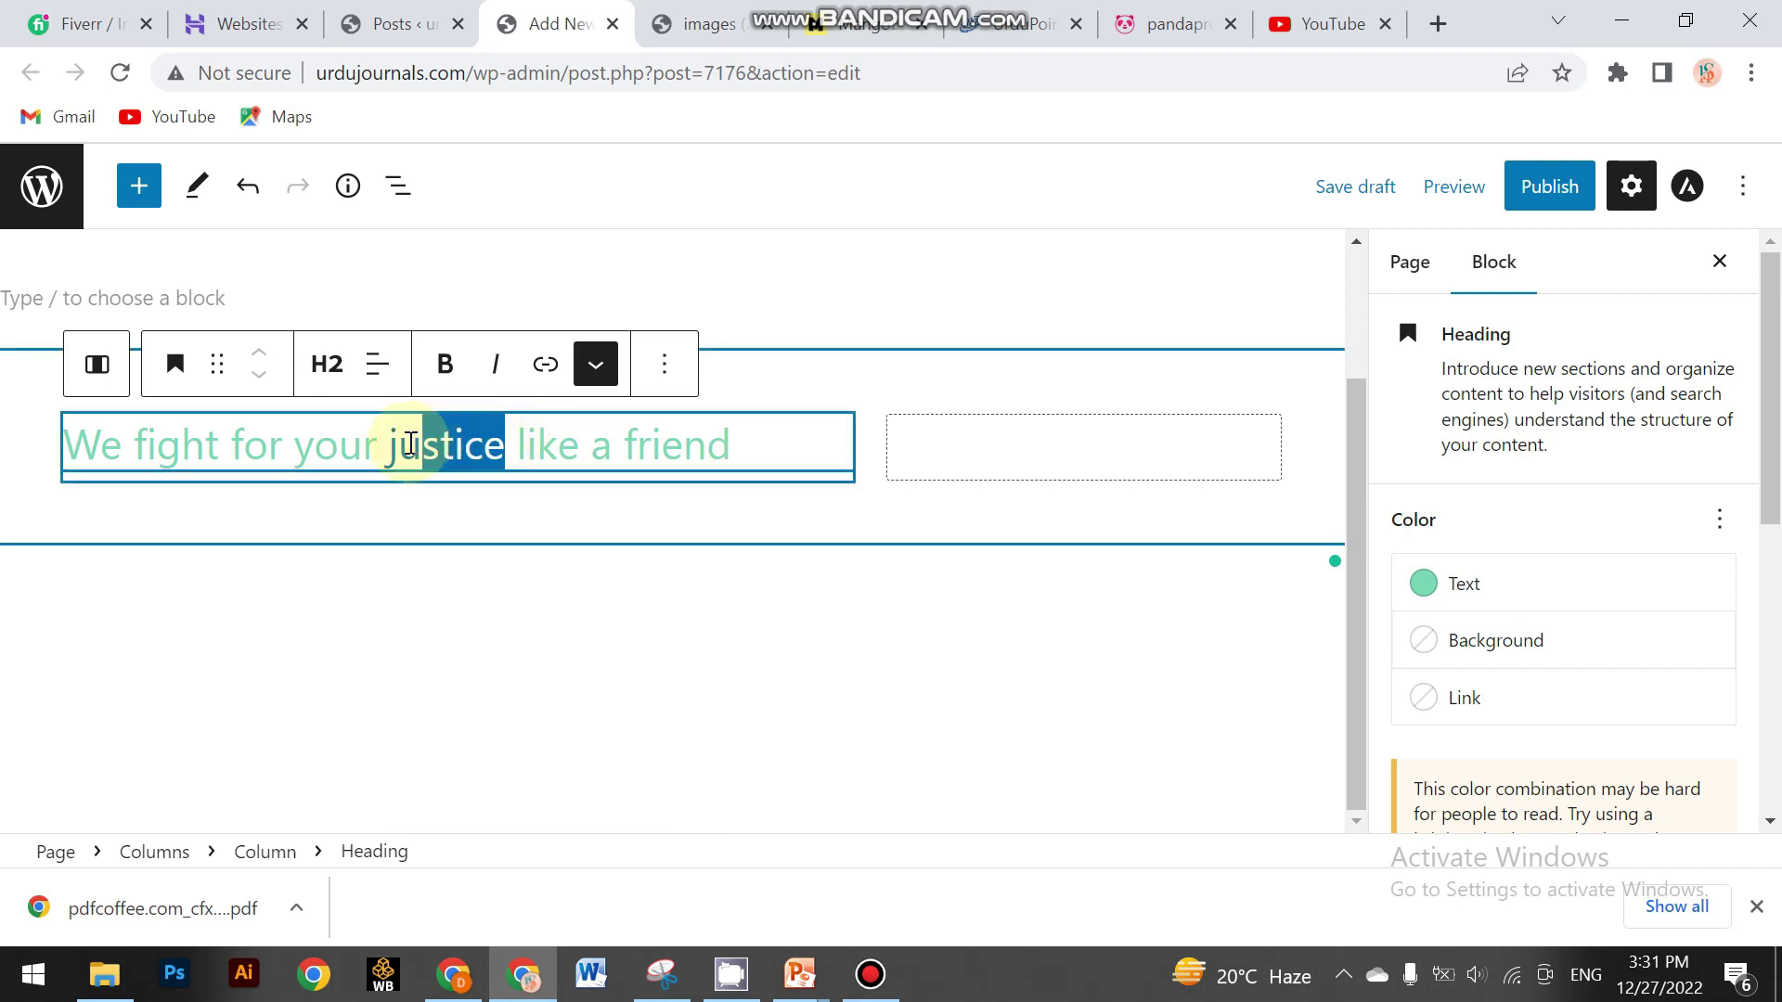
pyautogui.click(596, 364)
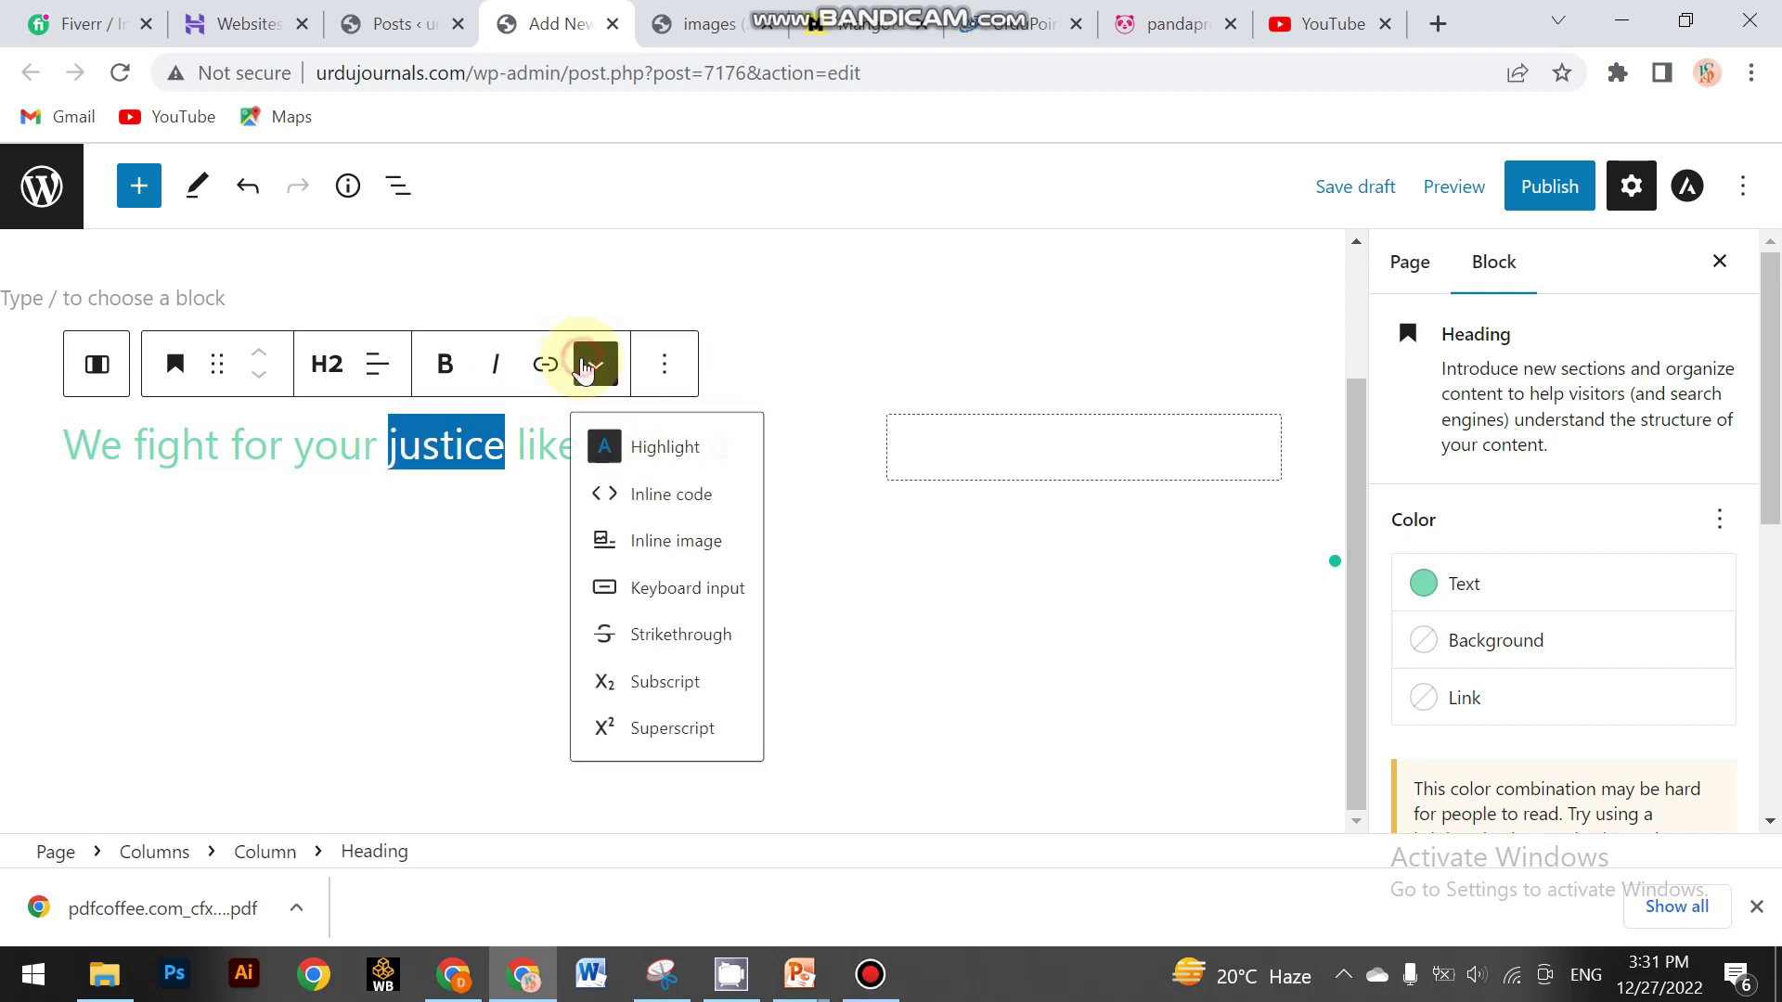
pyautogui.click(634, 449)
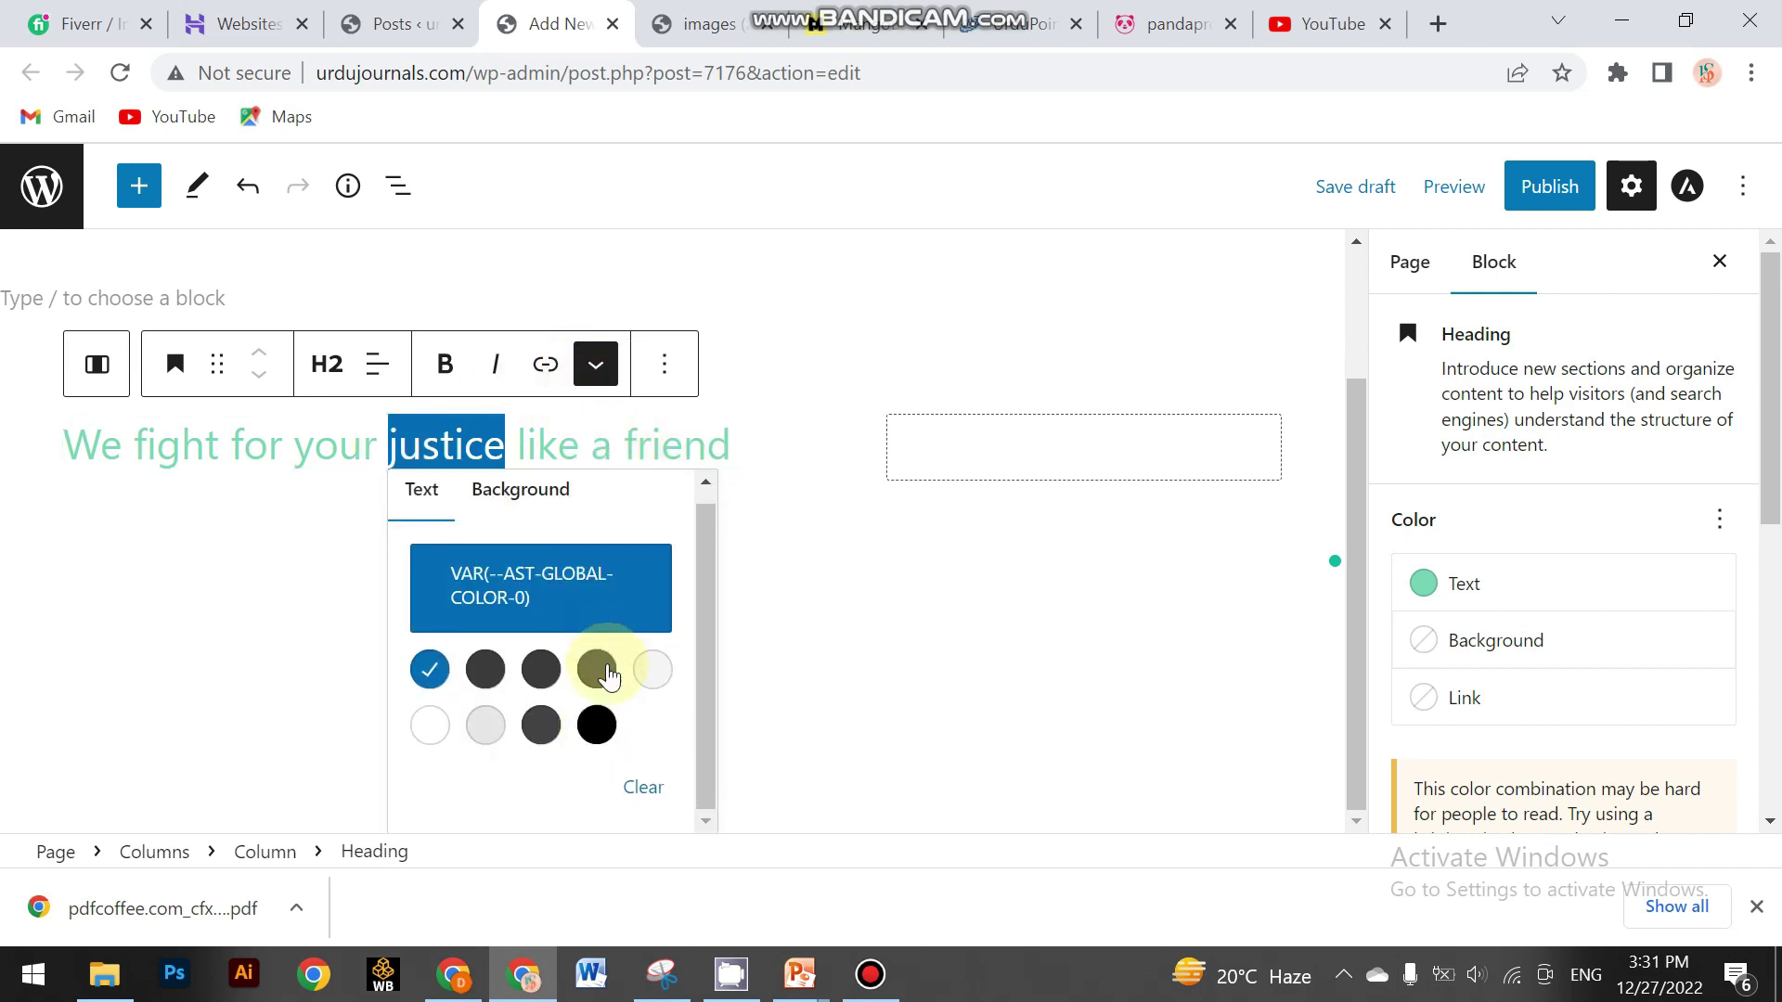
pyautogui.click(555, 601)
pyautogui.moveTo(546, 331); pyautogui.dragTo(507, 372)
pyautogui.scroll(-2, 547, 436)
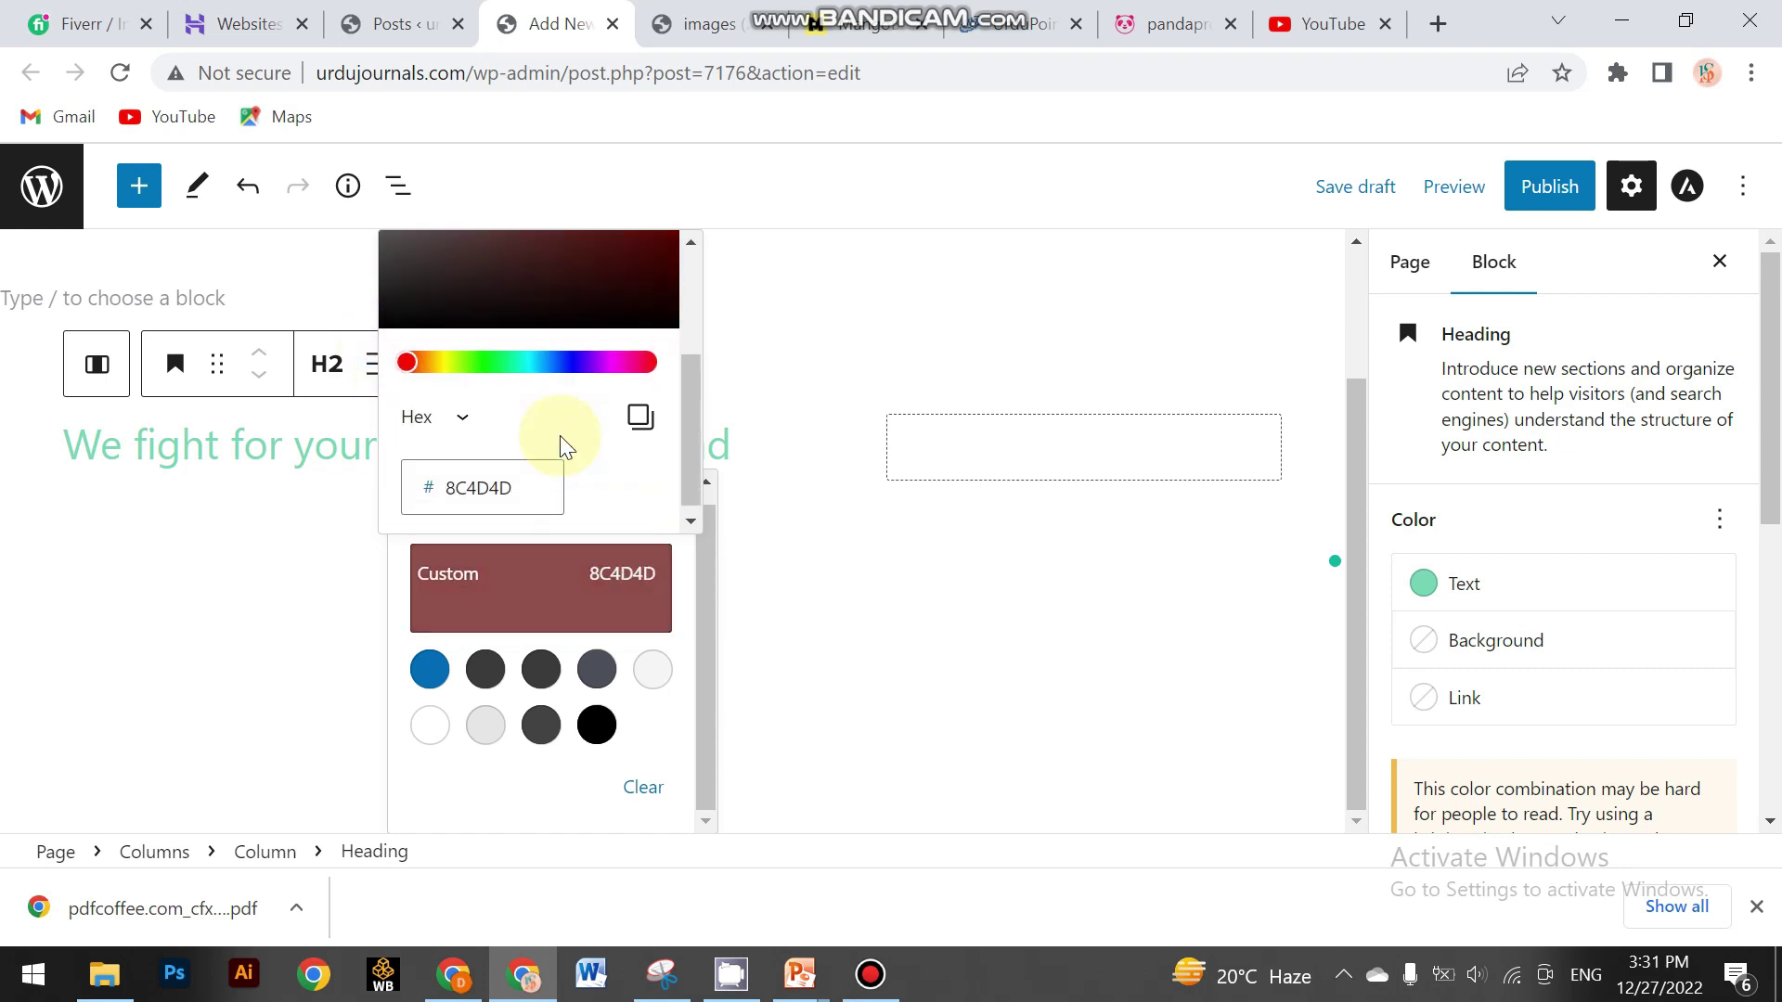
pyautogui.click(469, 358)
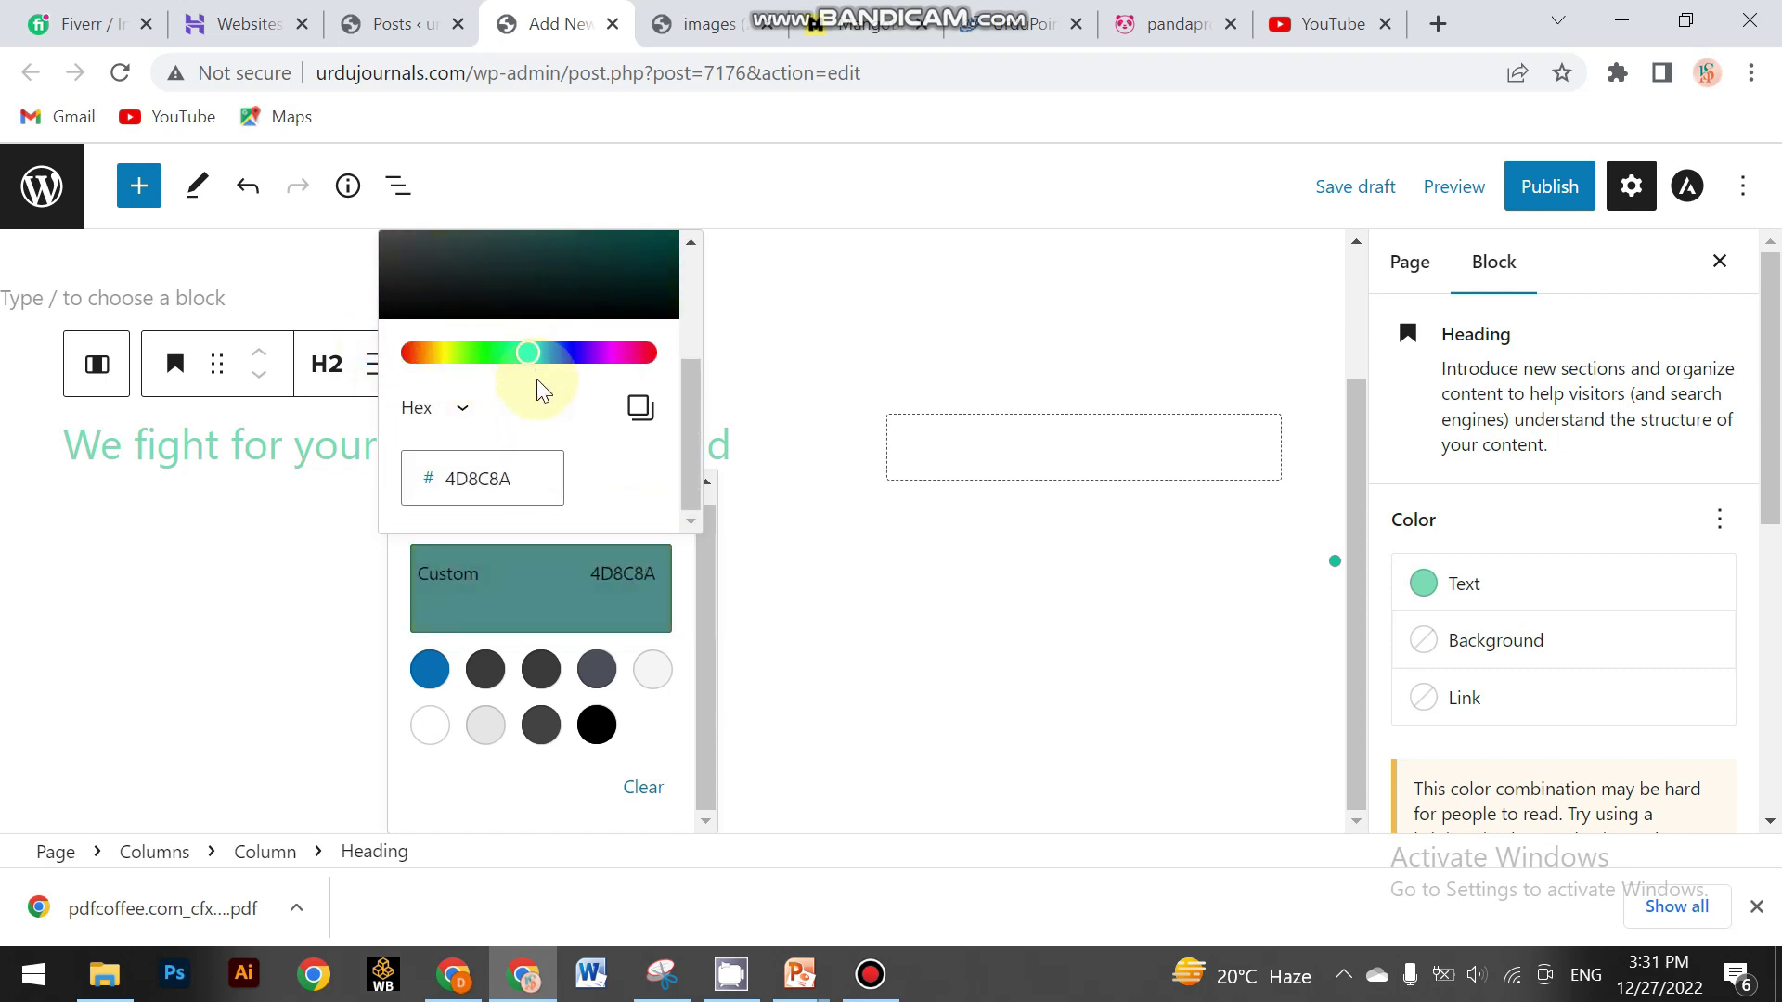
pyautogui.scroll(2, 543, 389)
pyautogui.moveTo(513, 366)
pyautogui.mouseDown()
pyautogui.moveTo(430, 254)
pyautogui.moveTo(421, 319)
pyautogui.moveTo(661, 319)
pyautogui.mouseUp()
pyautogui.click(848, 418)
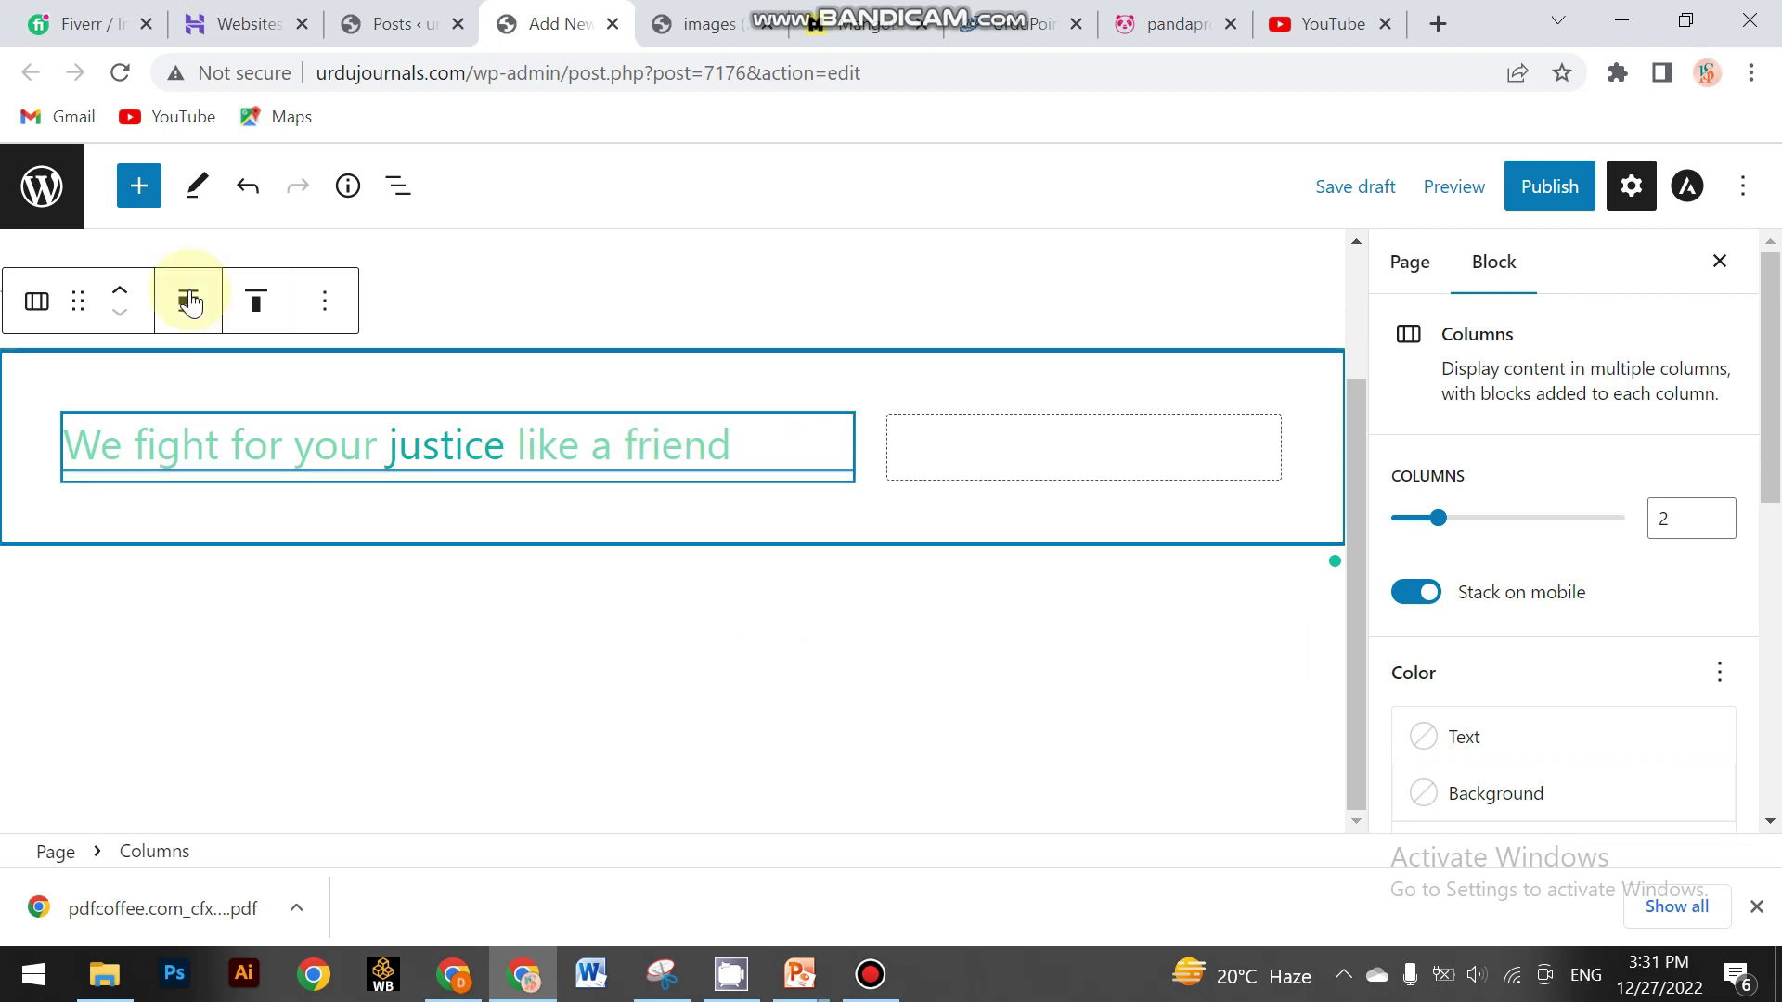
# Insert a Paragraph block below the heading in the wider column
pyautogui.click(138, 190)
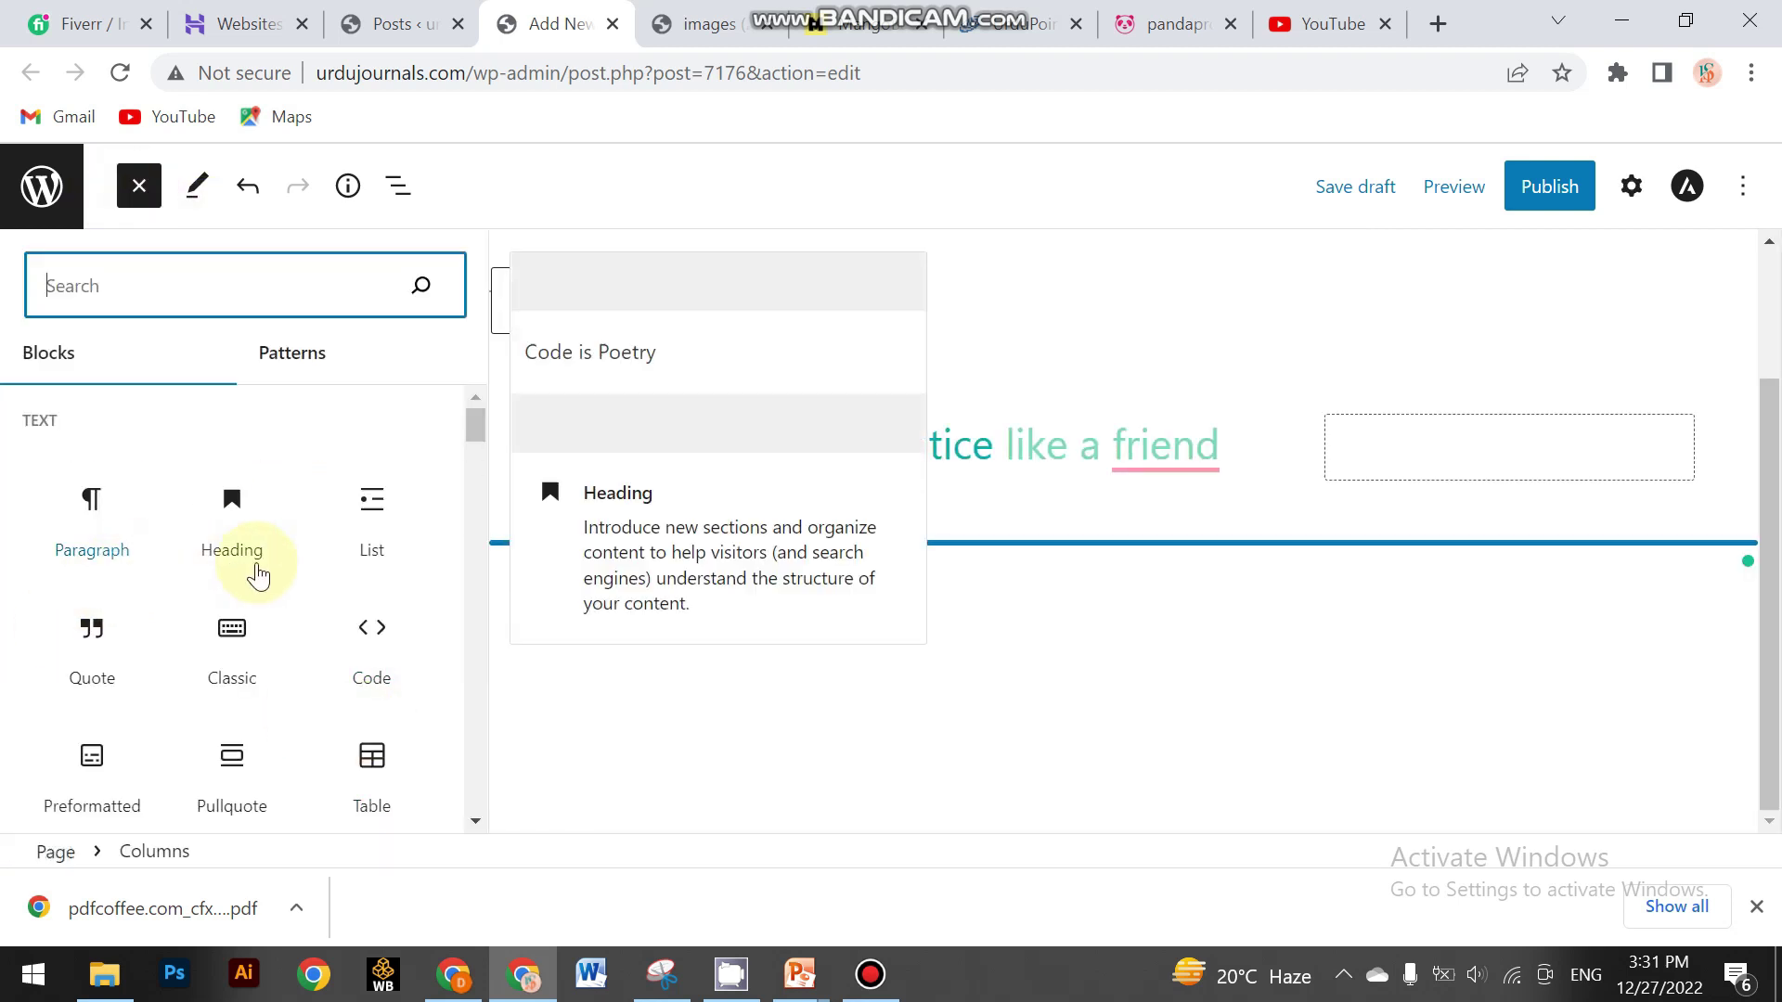
pyautogui.moveTo(87, 505); pyautogui.dragTo(640, 460)
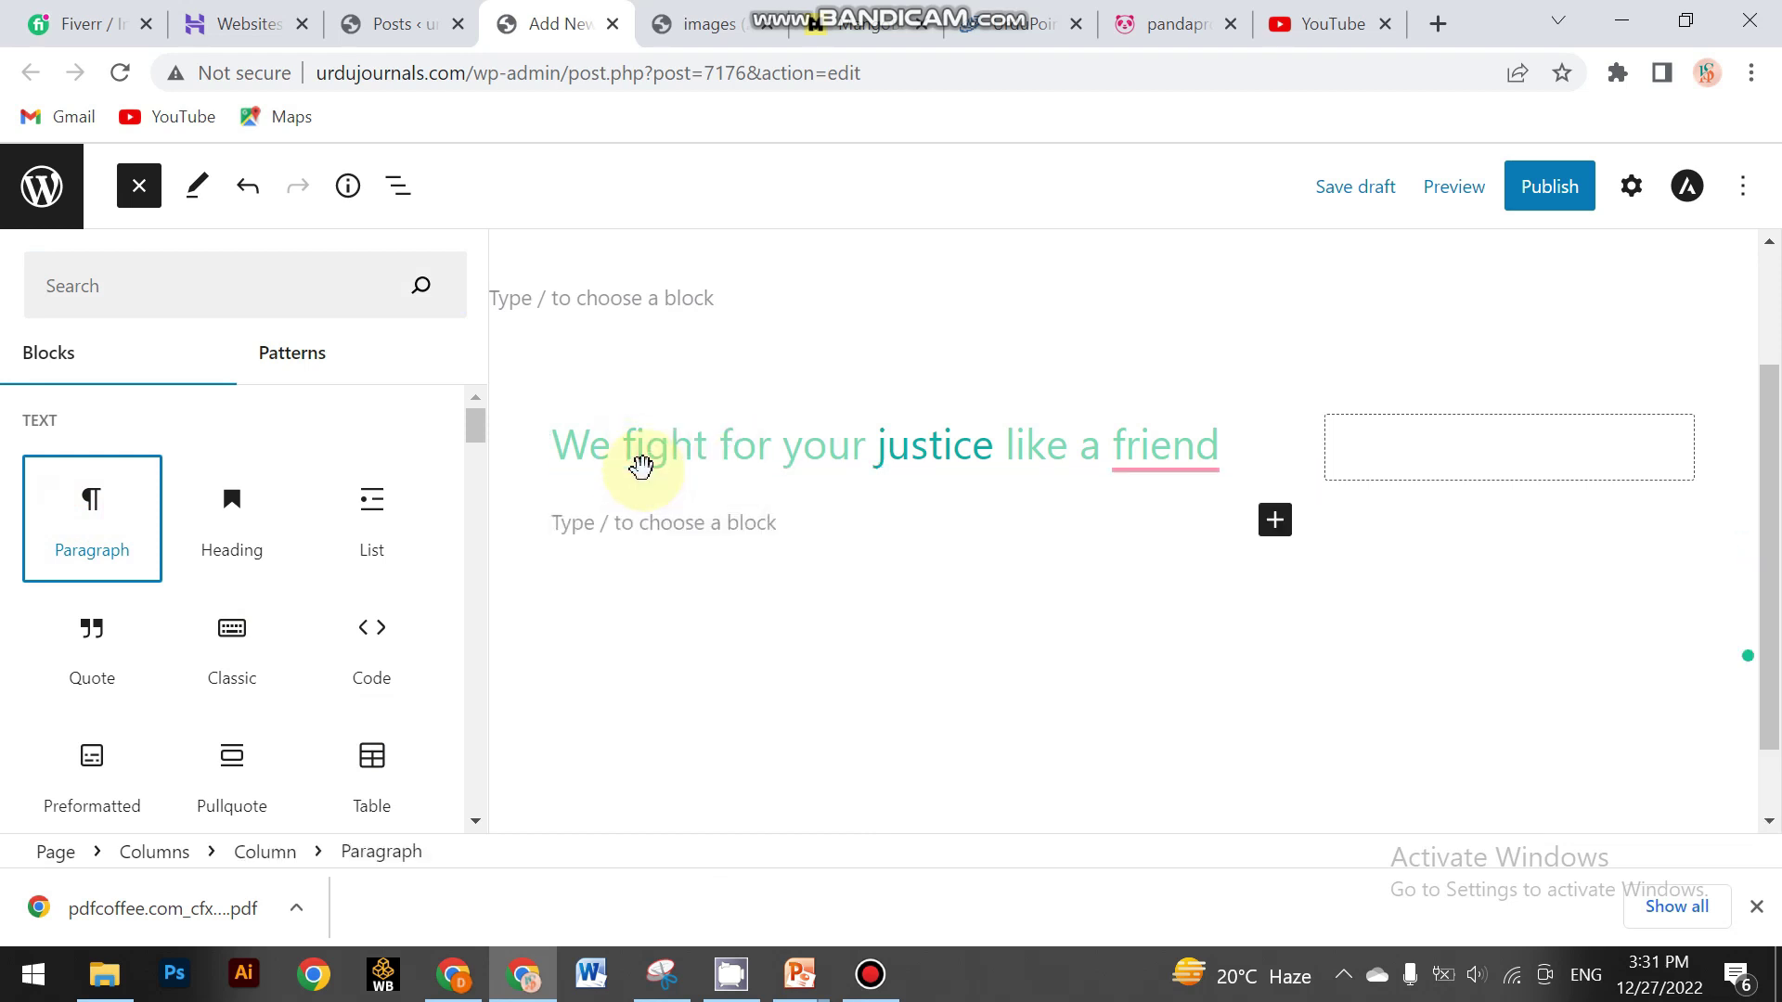
pyautogui.click(685, 535)
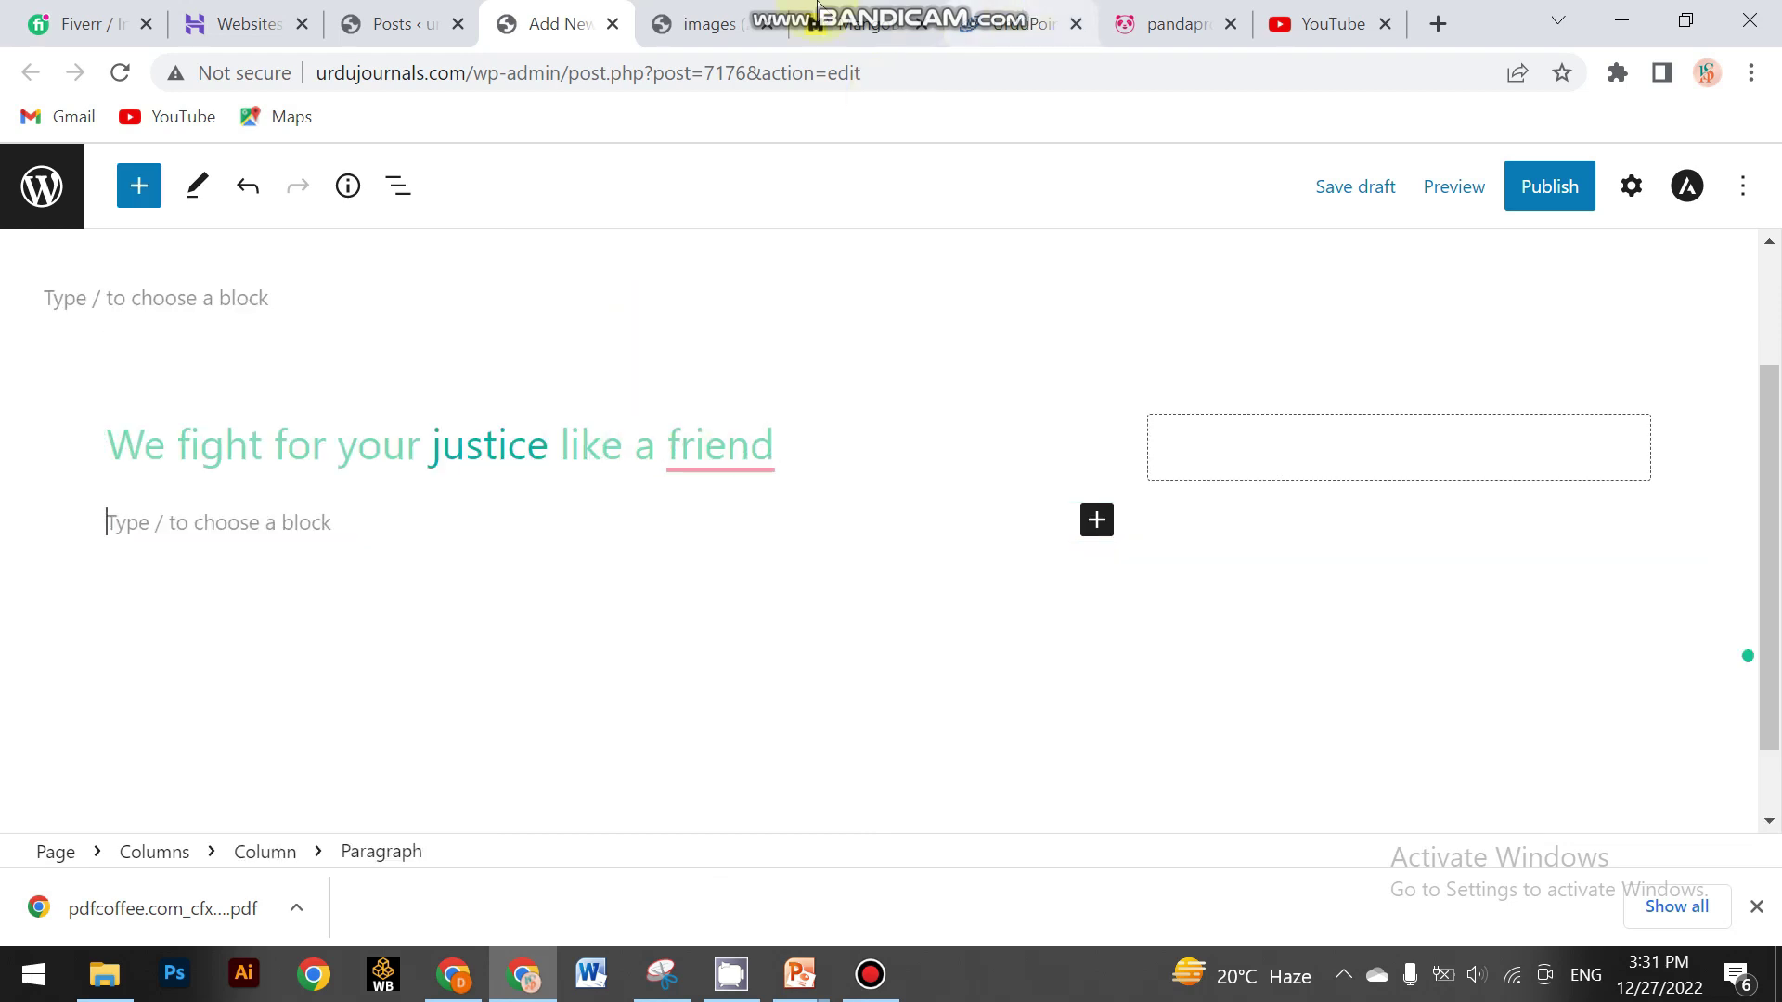
# Copy the paragraph beginning "Kickstart your pro life!" under "Ready to go pandapro?" on the foodpanda page
pyautogui.click(863, 23)
pyautogui.hotkey('ctrl', 'Tab')
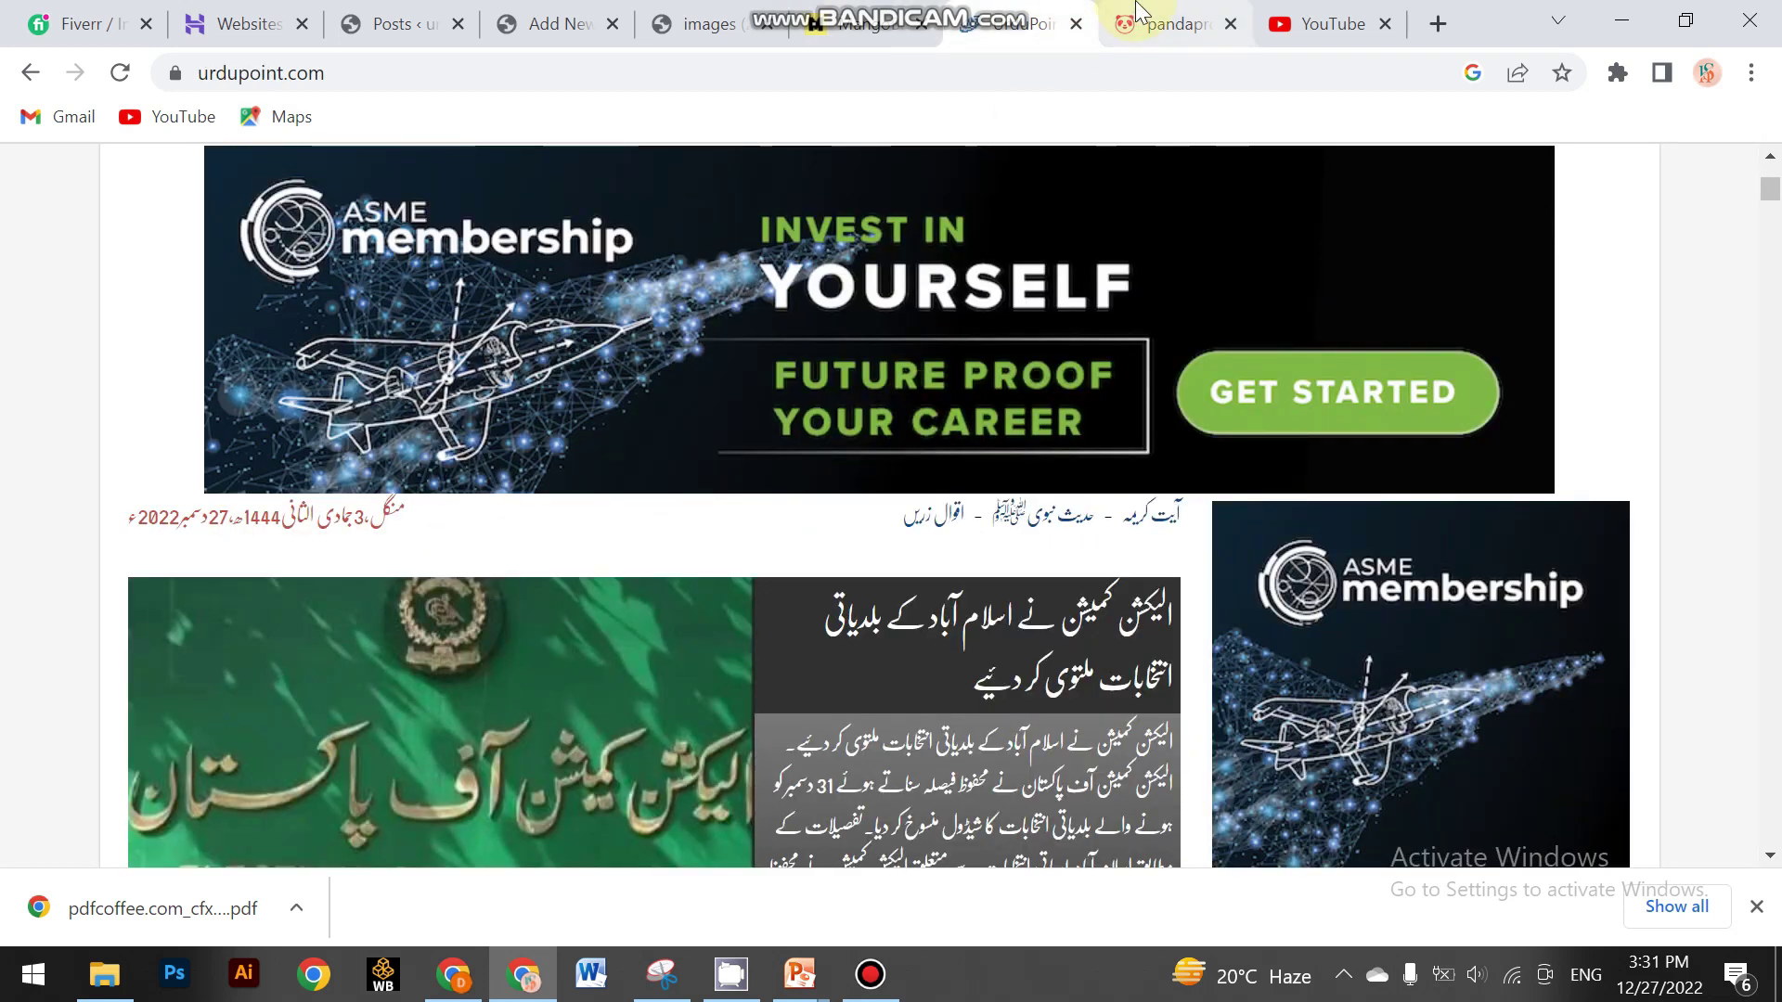
pyautogui.hotkey('ctrl', 'Tab')
pyautogui.scroll(10, 855, 492)
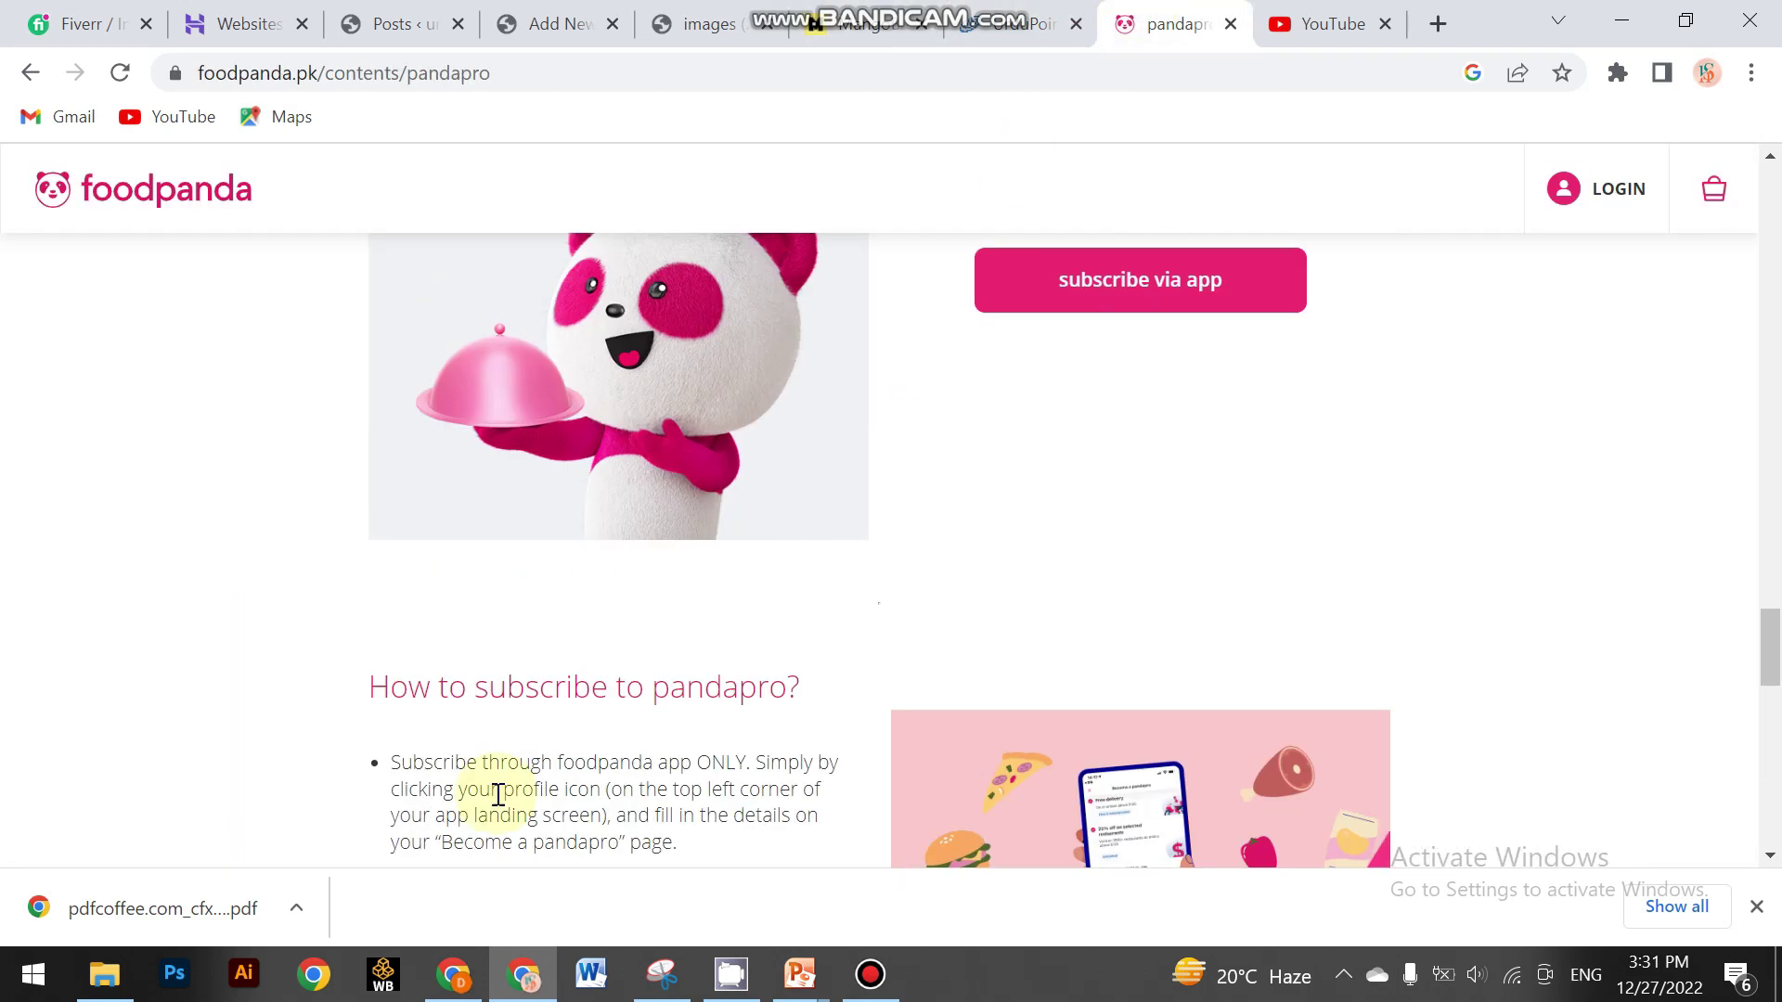
pyautogui.scroll(5, 603, 520)
pyautogui.scroll(15, 603, 511)
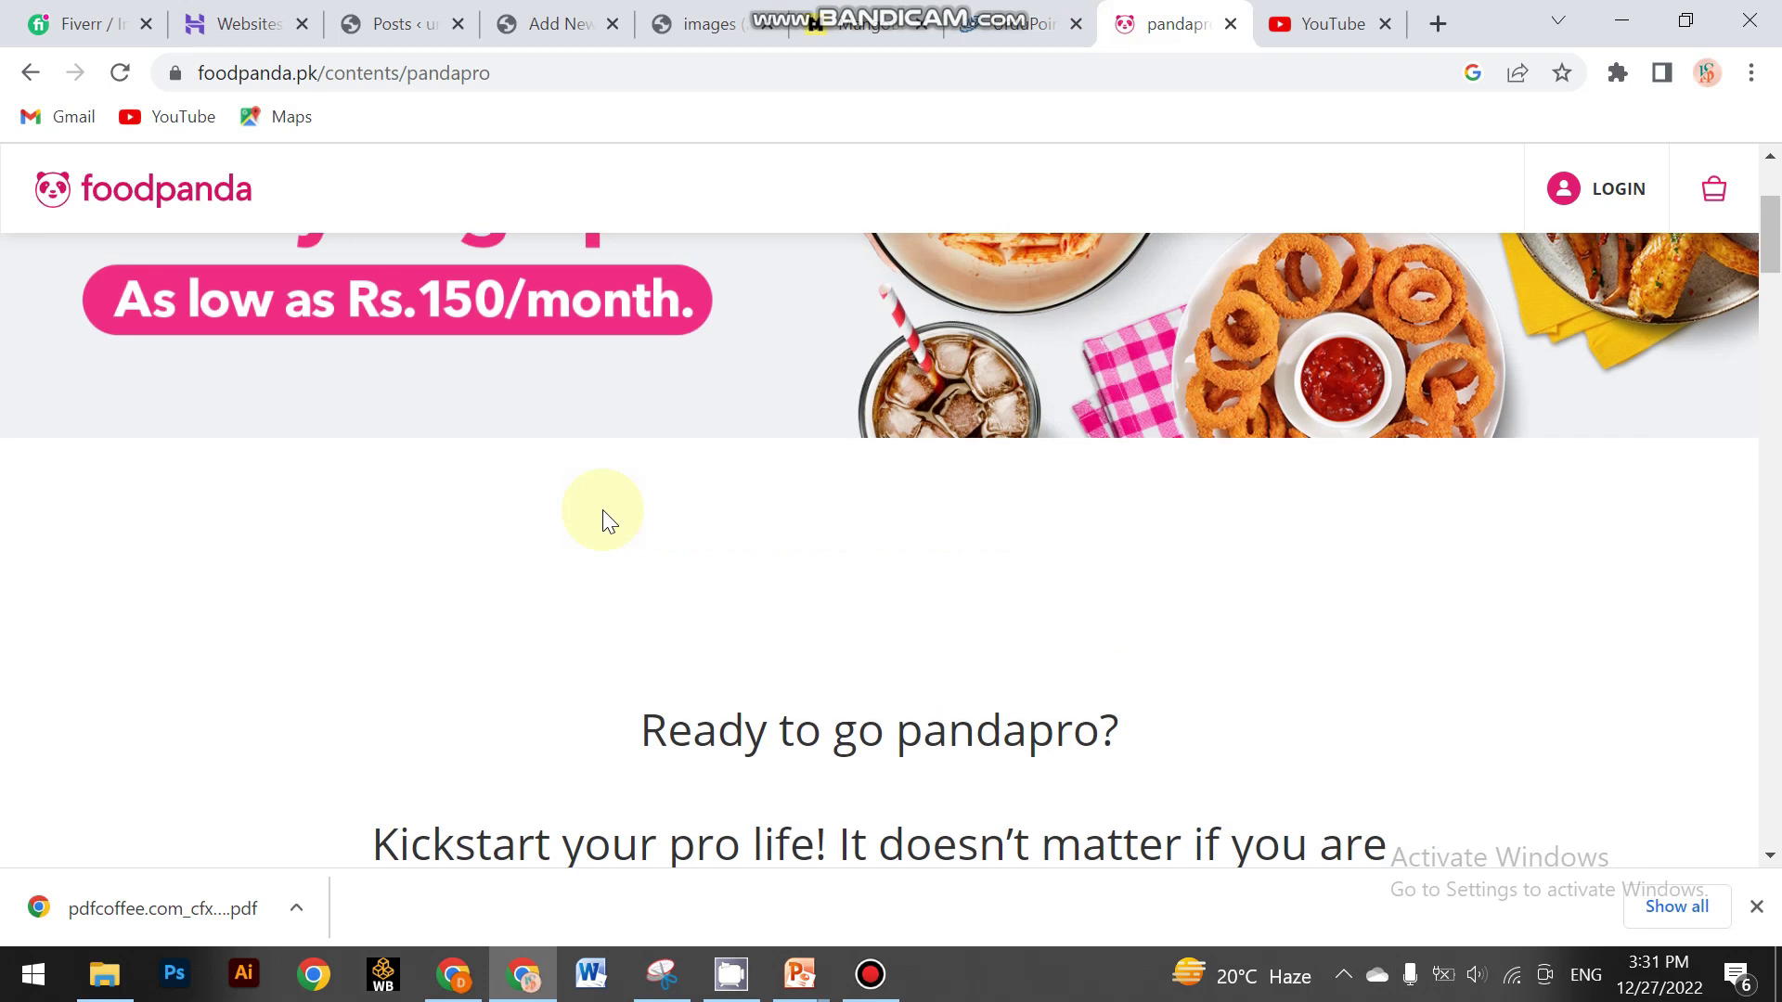
pyautogui.scroll(-6, 603, 510)
pyautogui.scroll(1, 622, 525)
pyautogui.moveTo(1012, 536); pyautogui.dragTo(382, 639)
pyautogui.rightClick(423, 654)
pyautogui.click(477, 682)
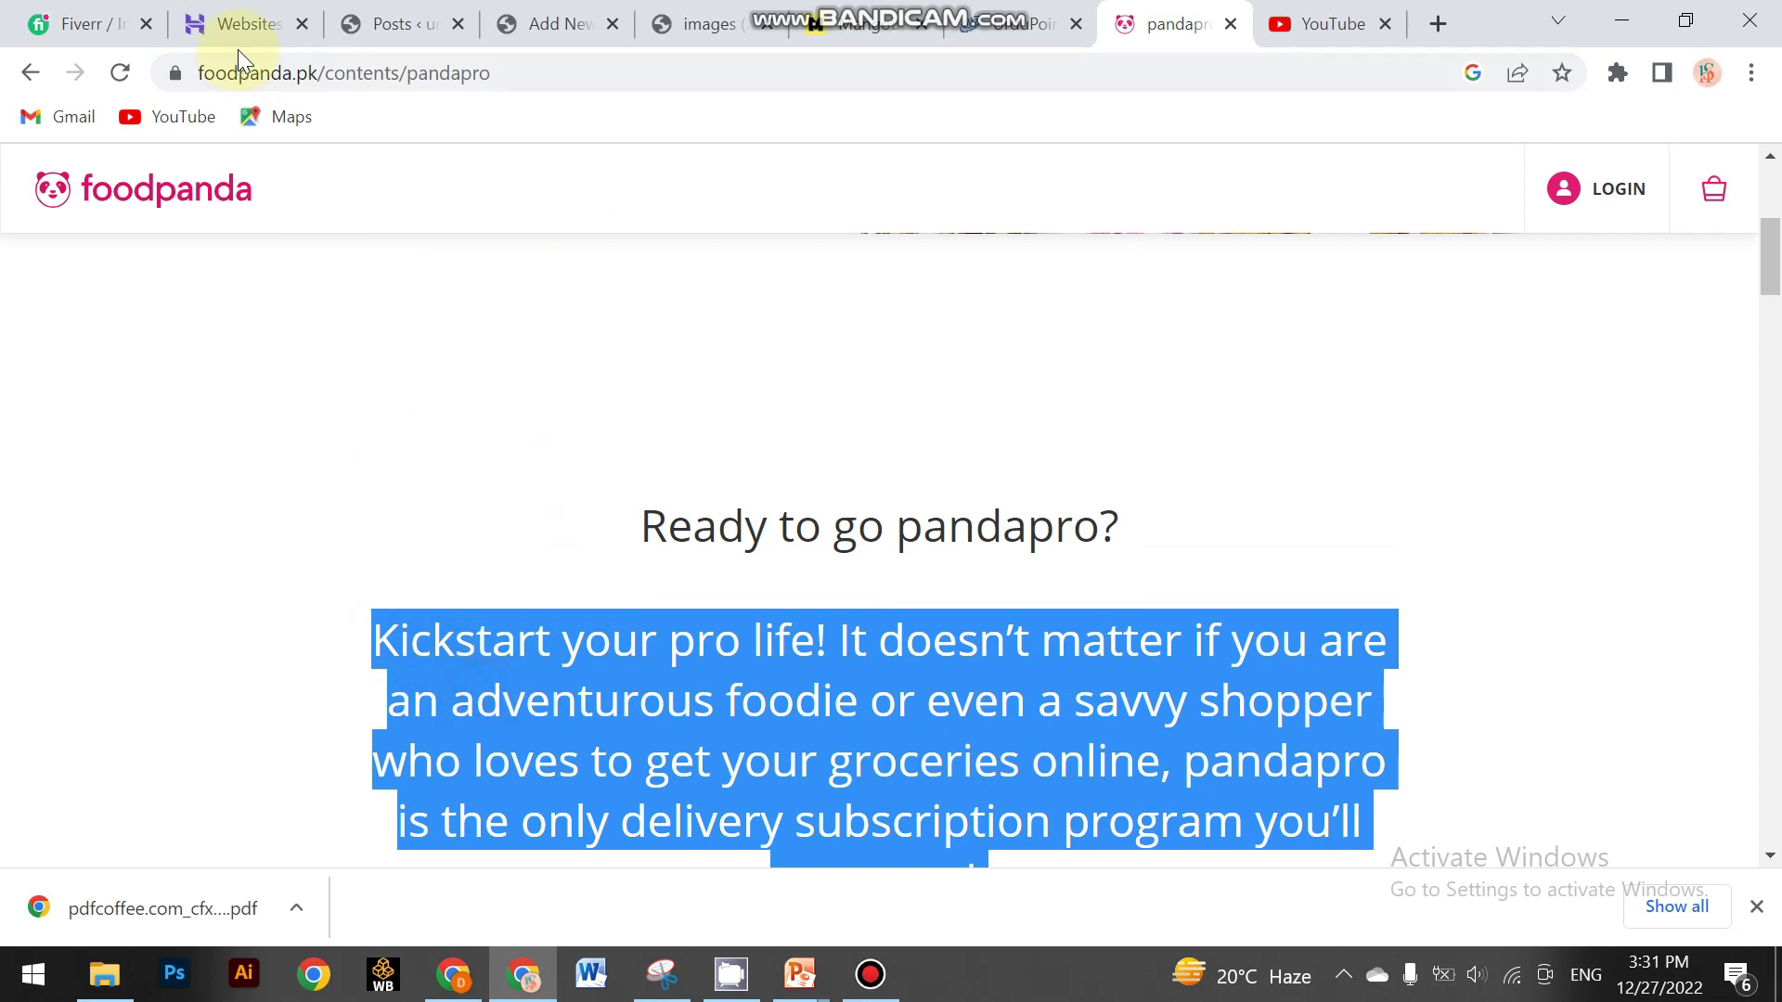
# Return to the WordPress page editor and paste the copied text into the empty paragraph below the heading
pyautogui.click(277, 34)
pyautogui.click(399, 23)
pyautogui.click(557, 23)
pyautogui.click(356, 530)
pyautogui.rightClick(398, 527)
pyautogui.click(475, 264)
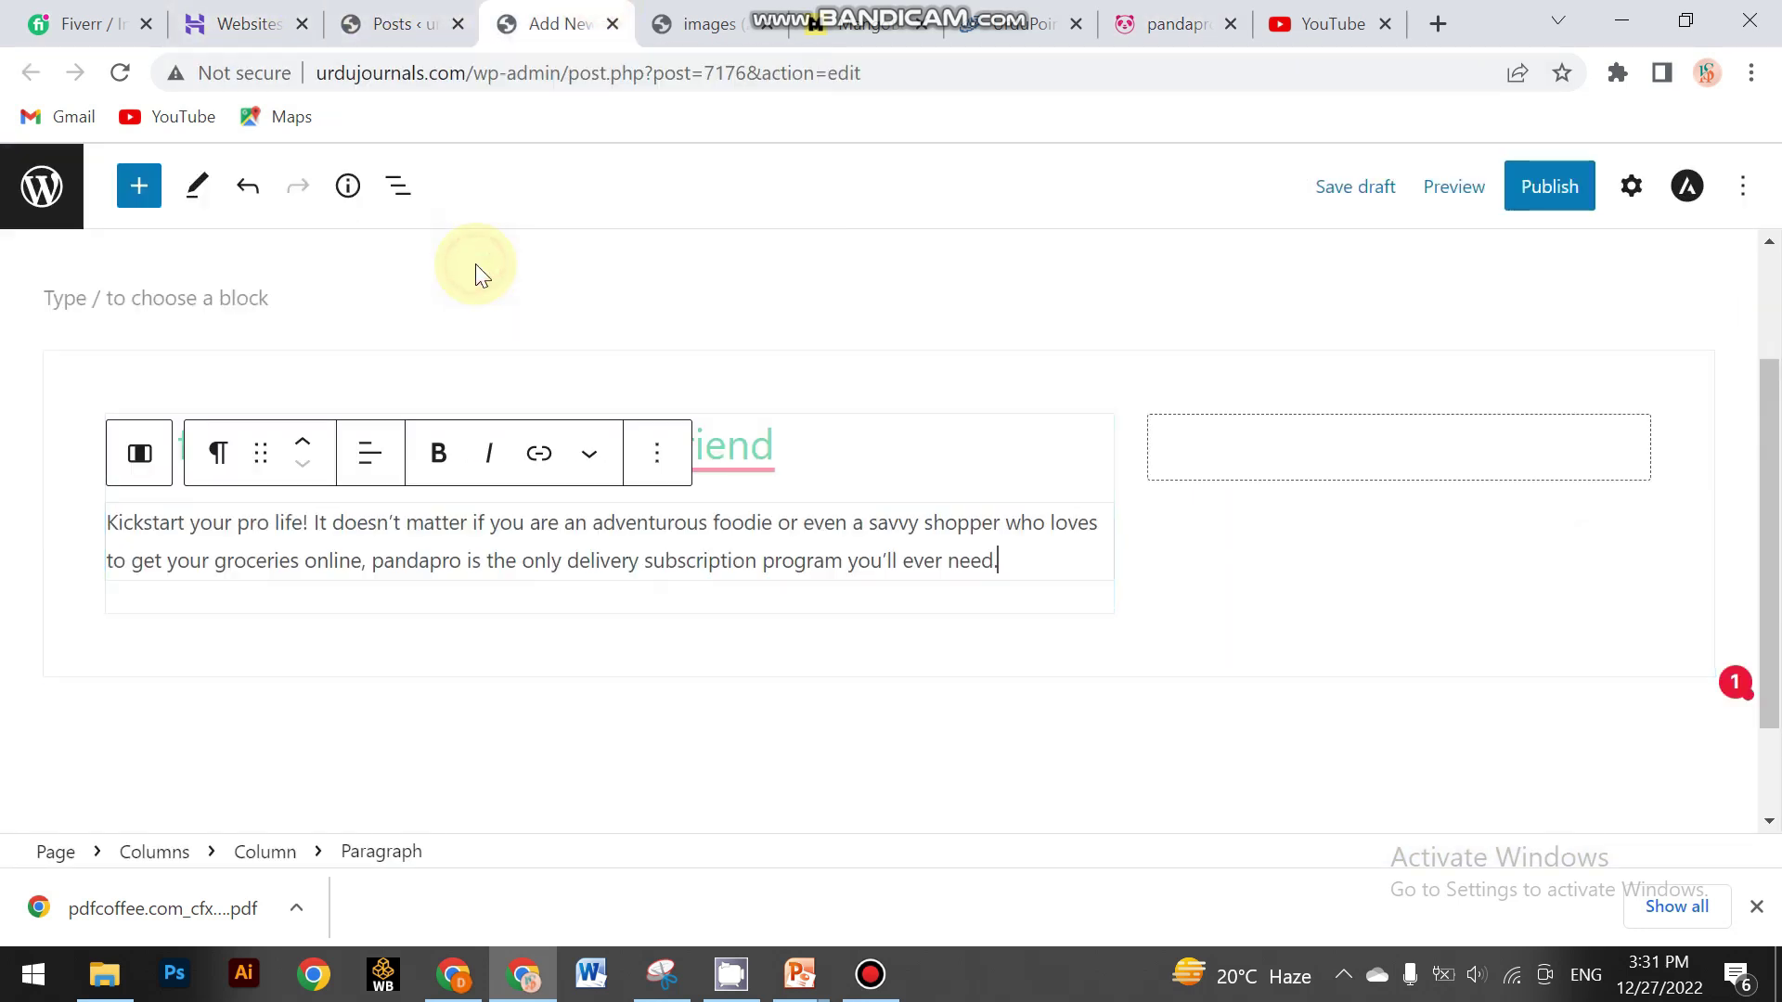
pyautogui.click(533, 722)
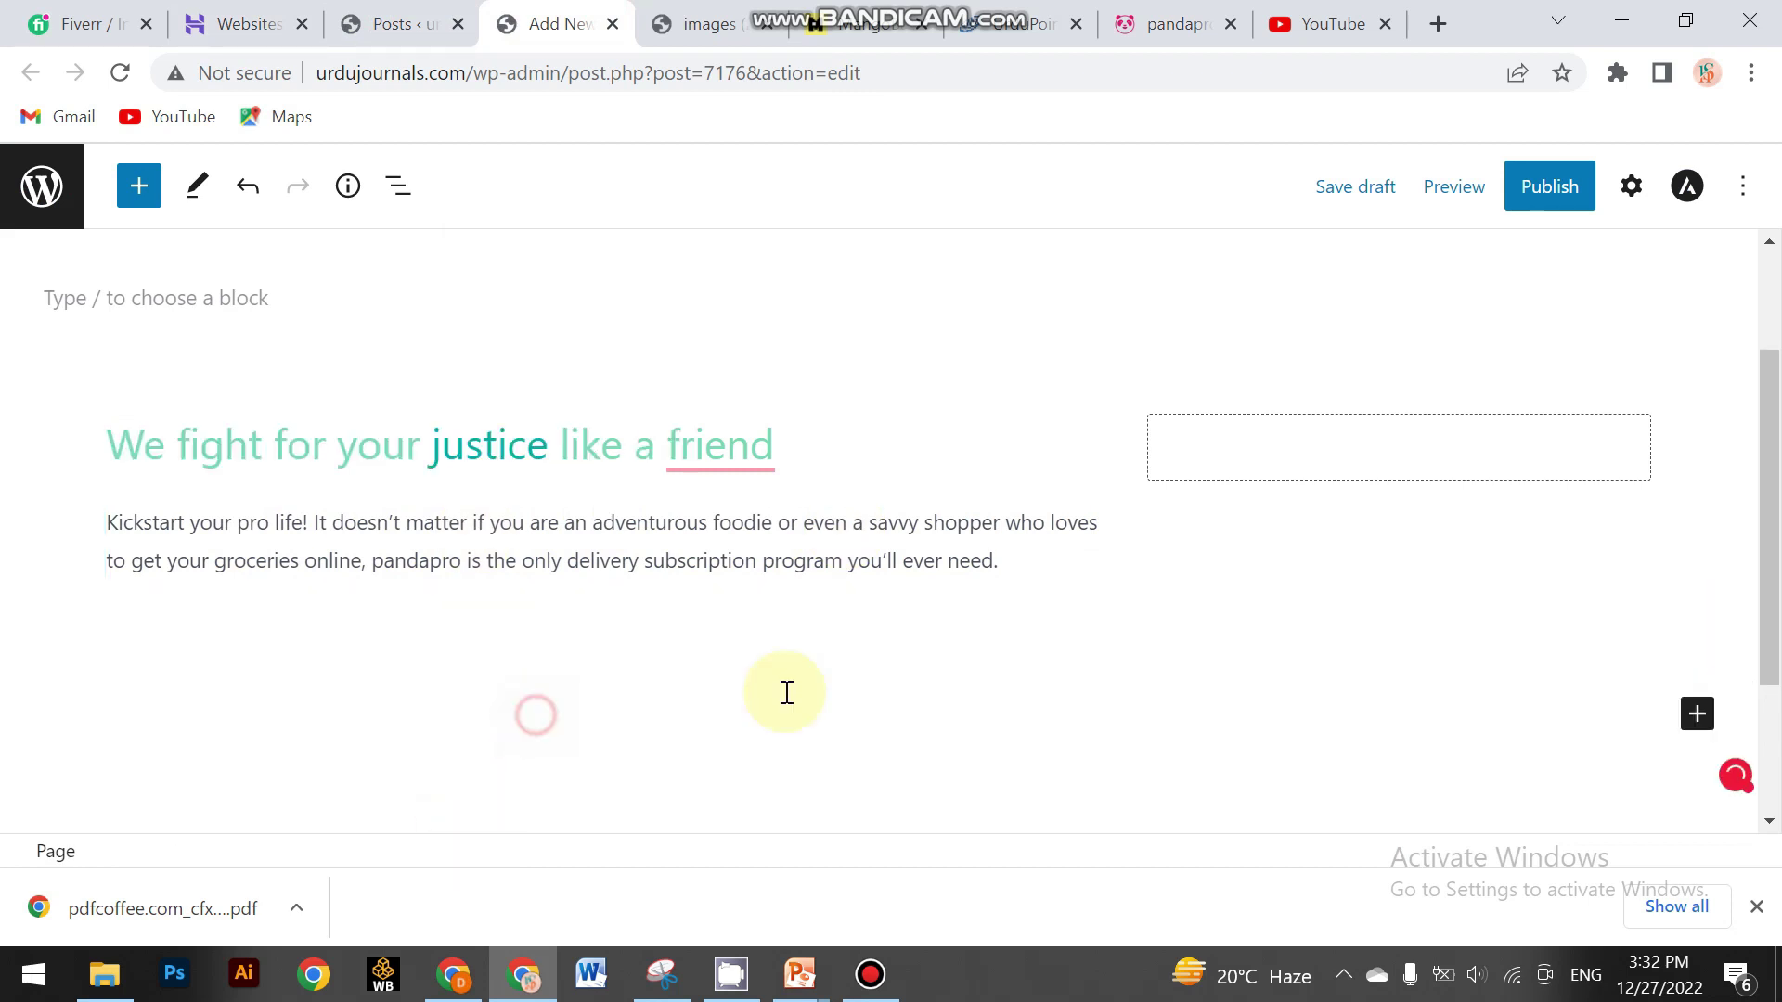
pyautogui.click(780, 13)
pyautogui.click(499, 13)
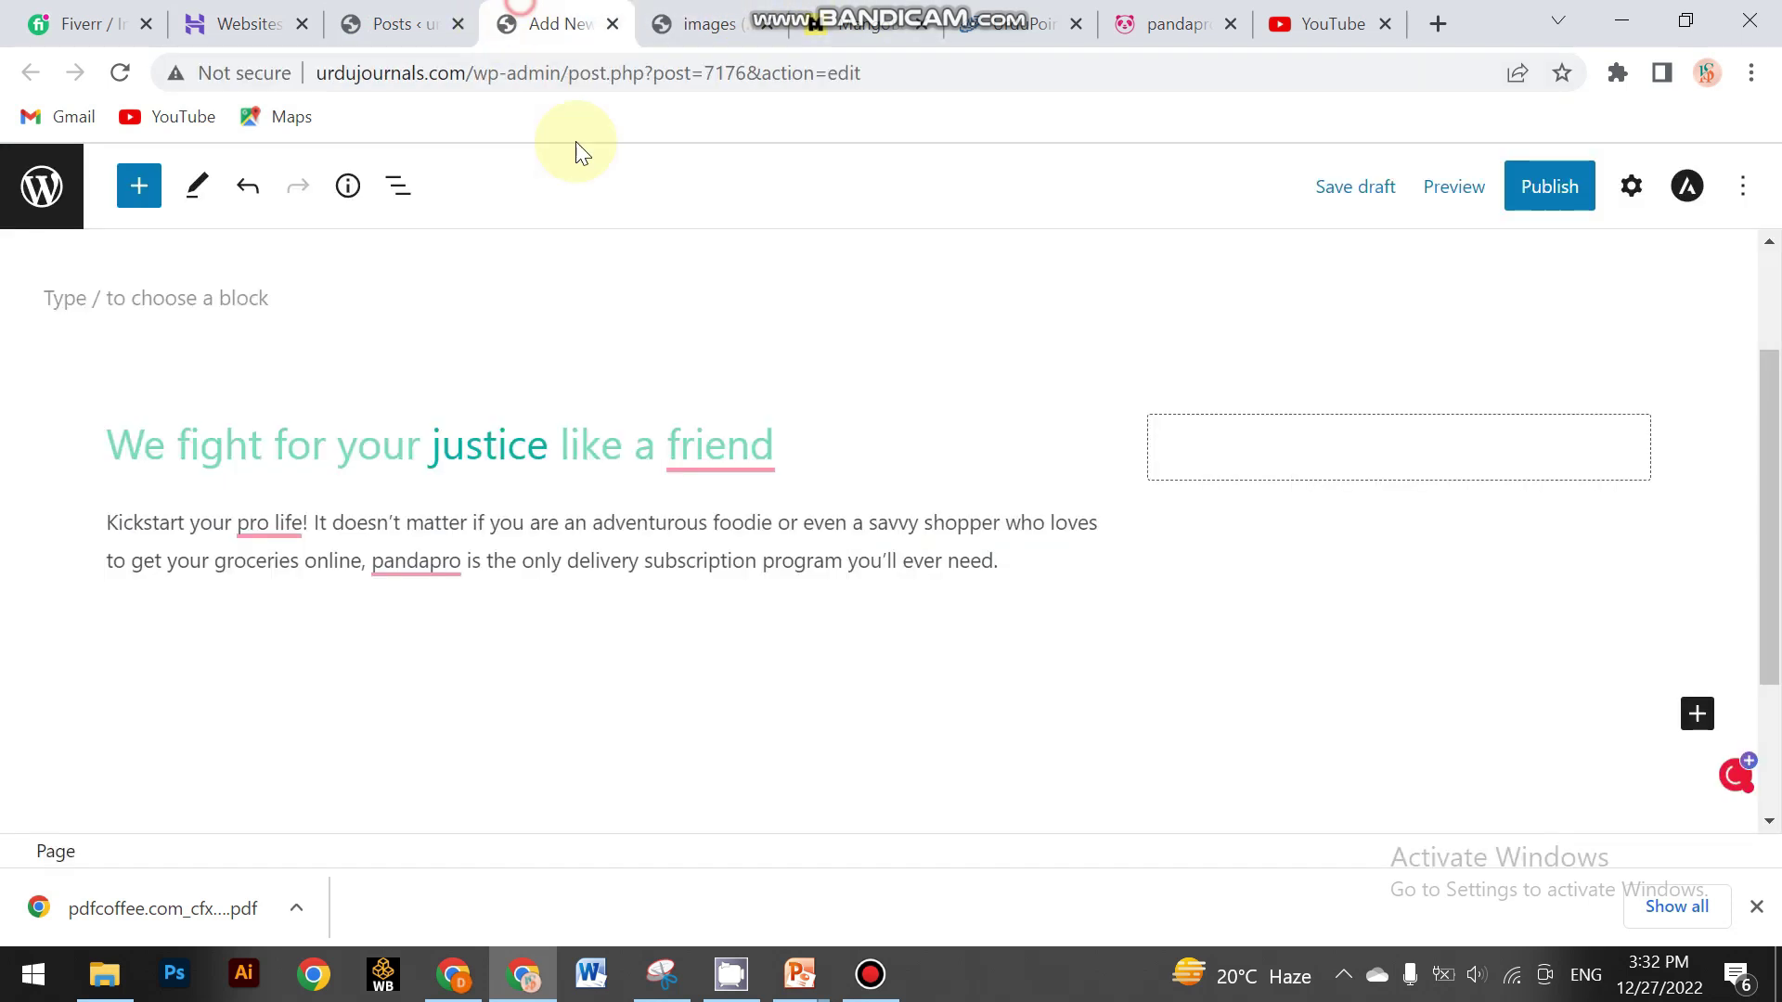
pyautogui.click(107, 382)
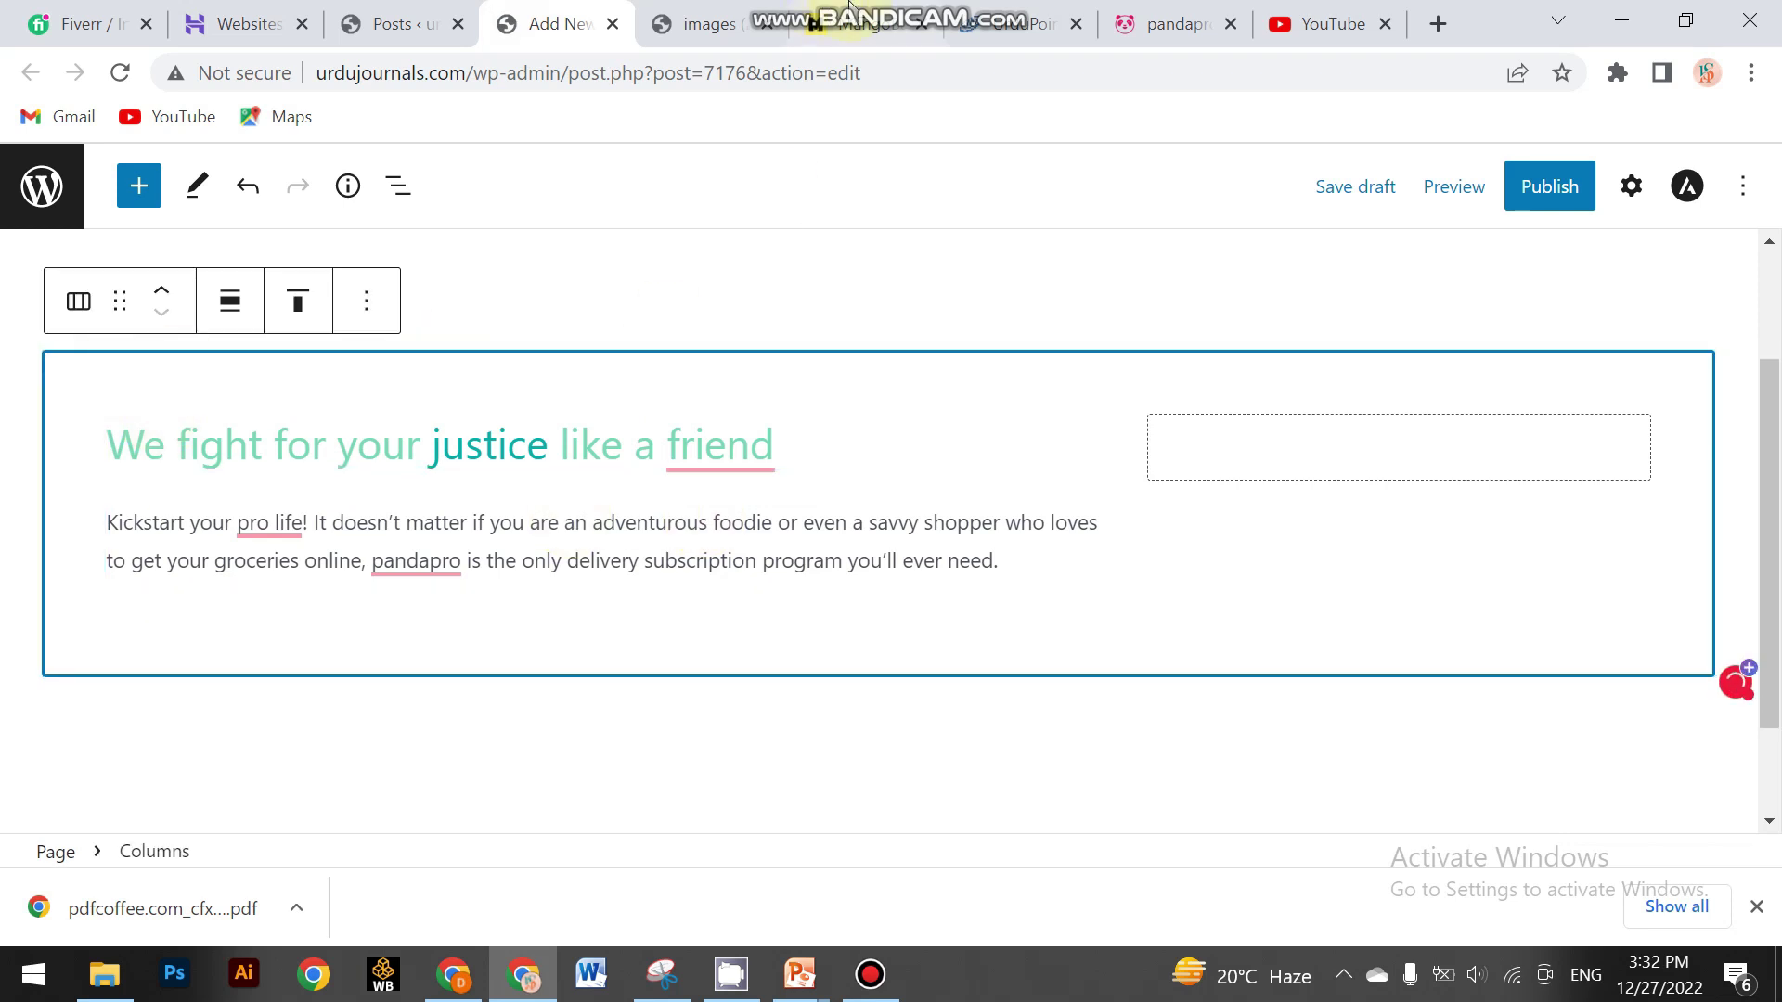
pyautogui.click(863, 984)
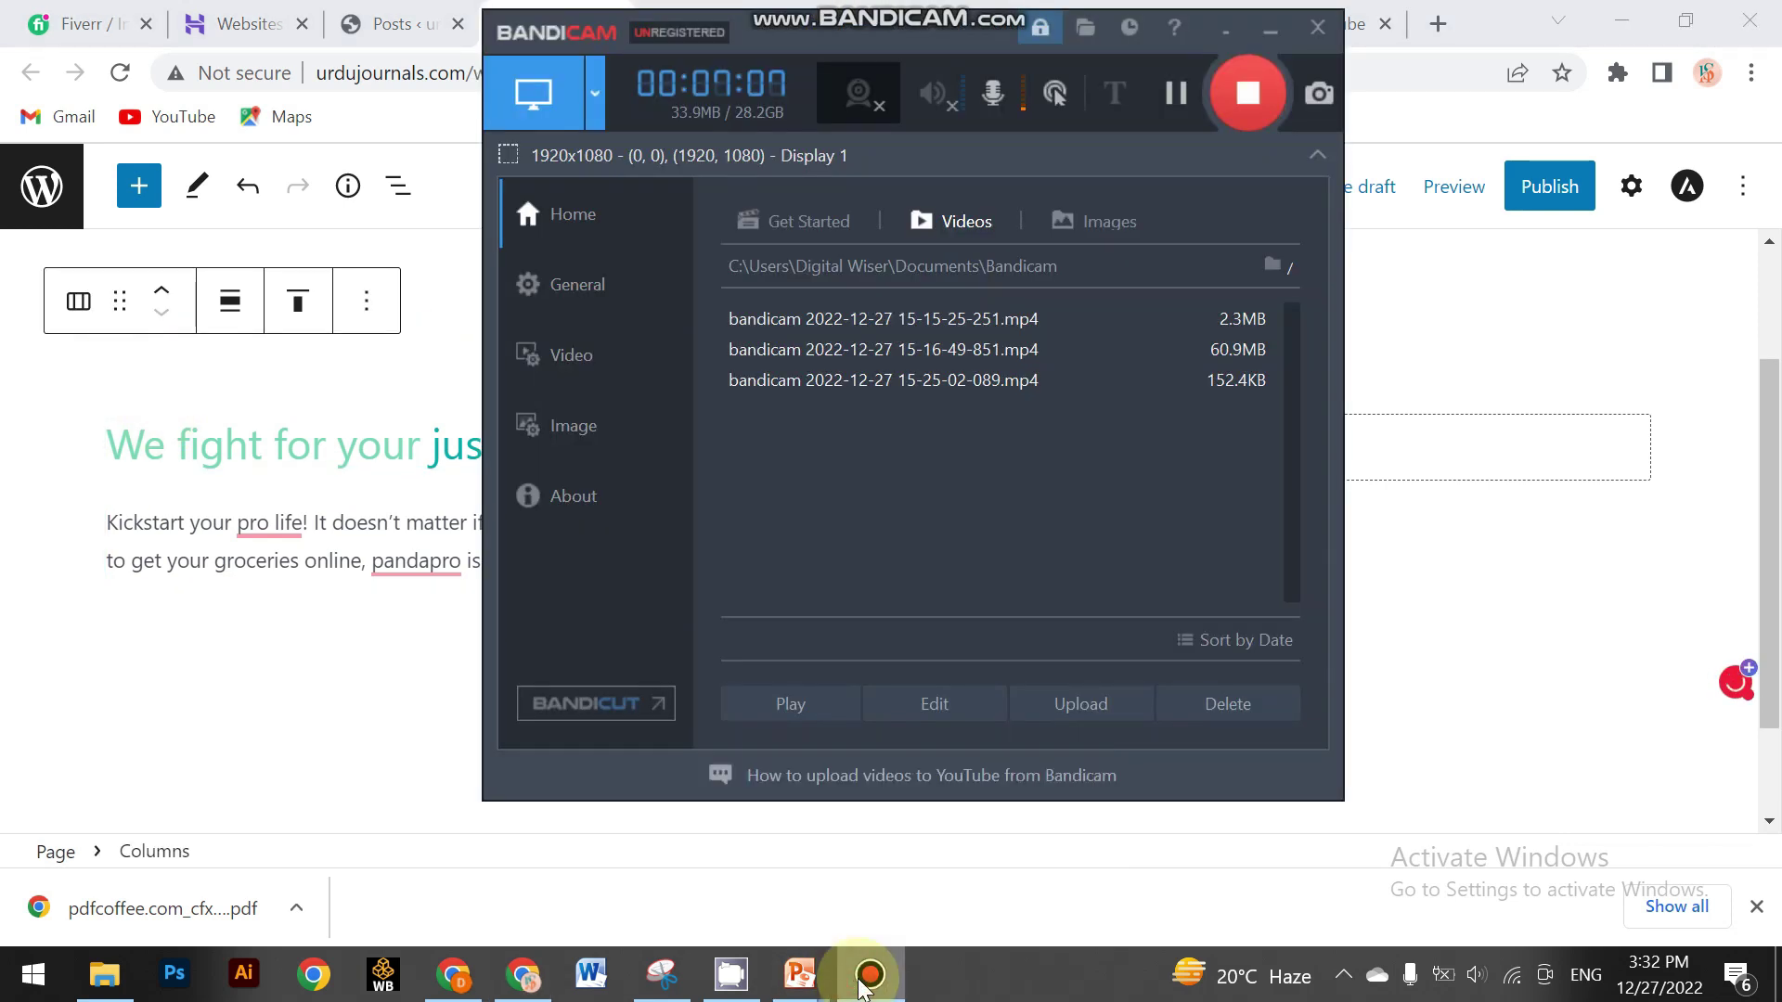
pyautogui.click(869, 975)
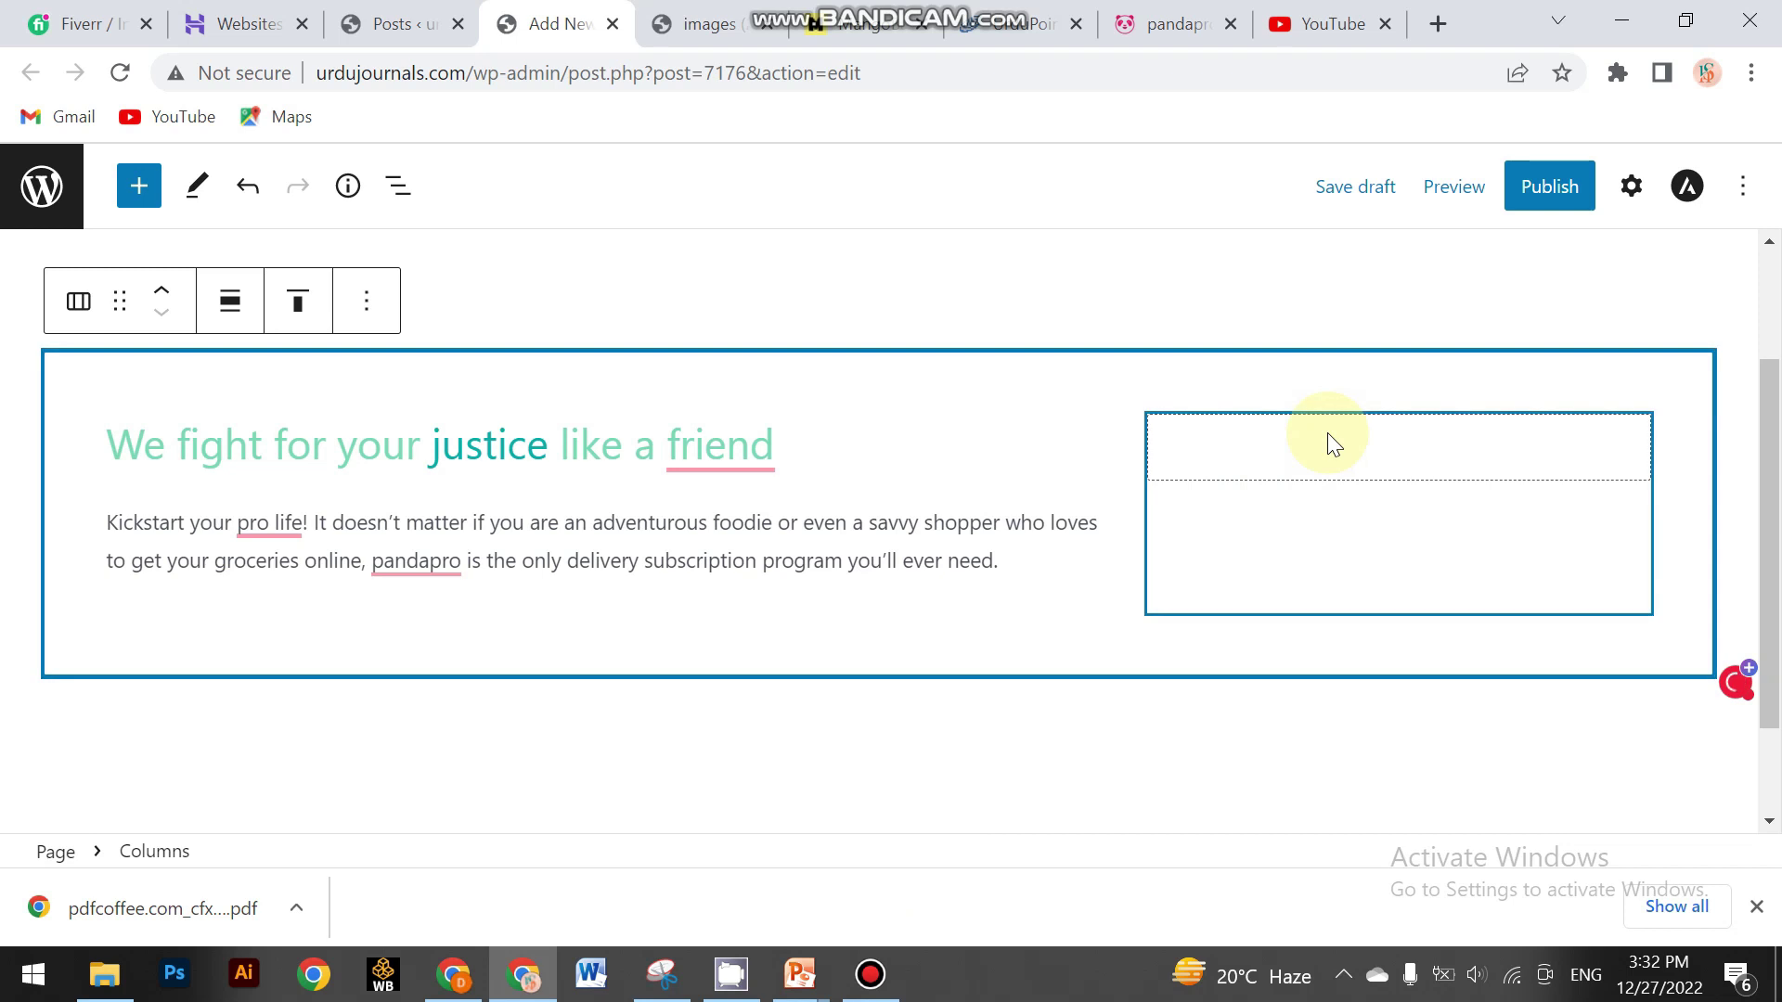
# Accept the Grammarly suggestion to add a period after "friend" in the heading
pyautogui.click(727, 446)
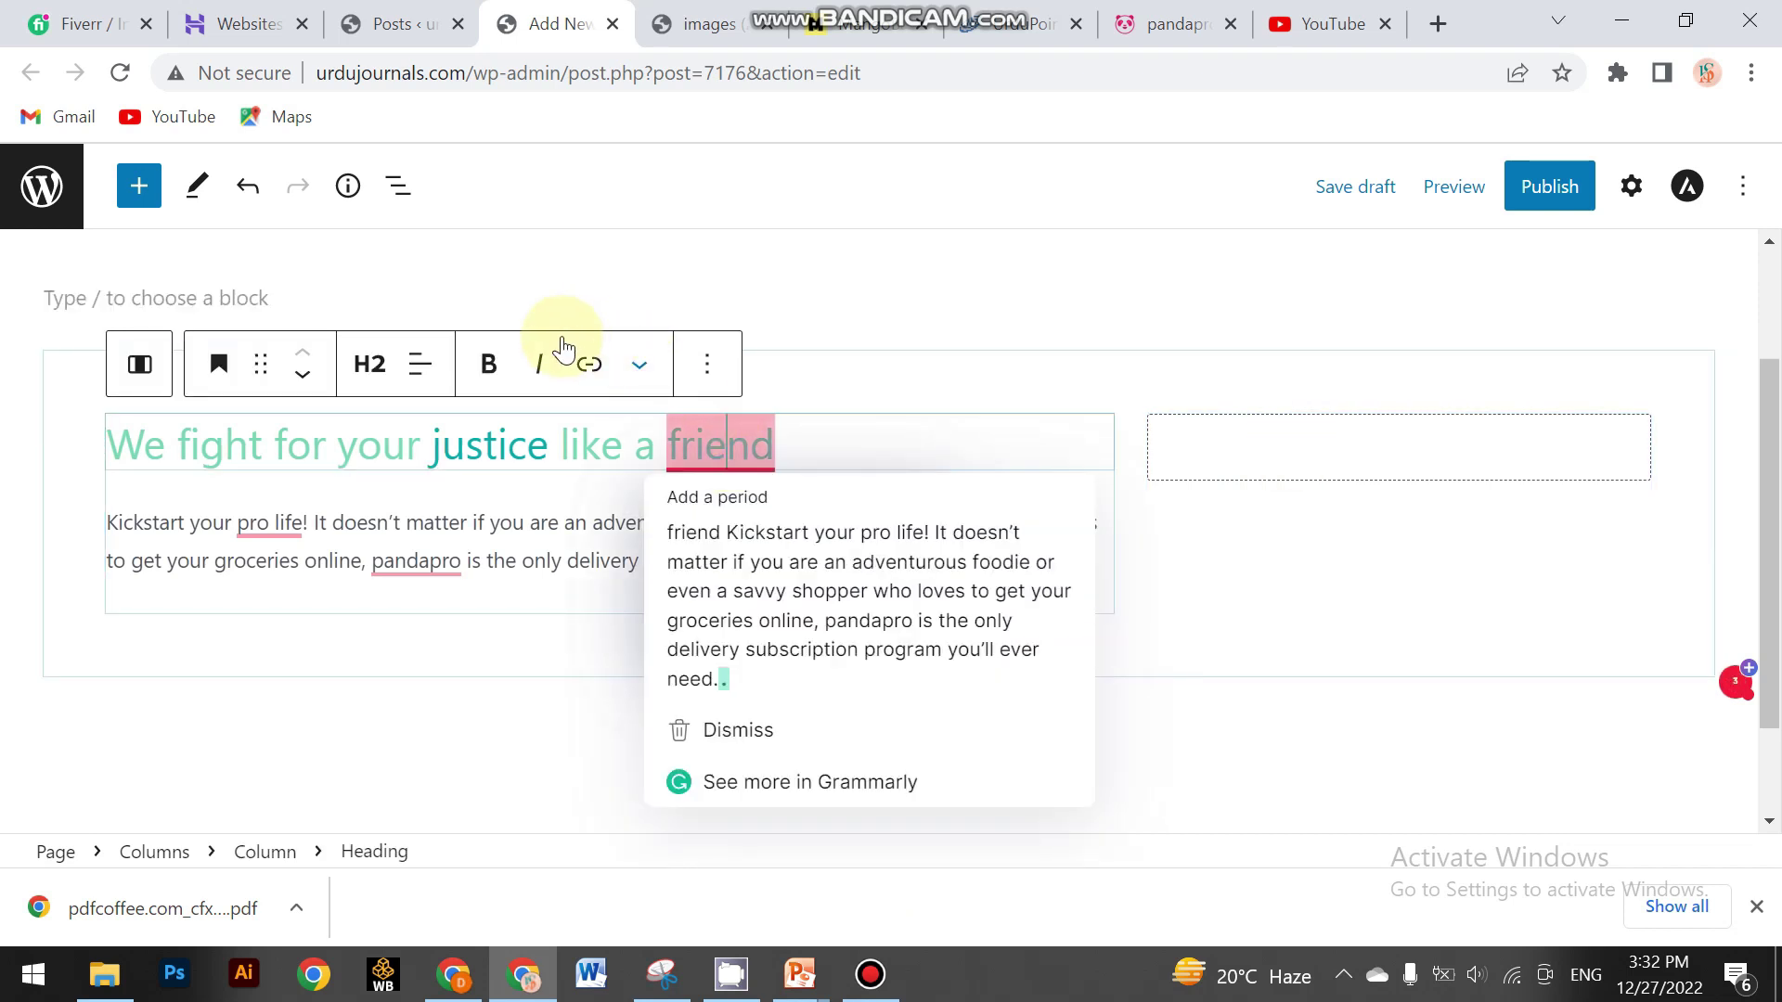
pyautogui.click(688, 506)
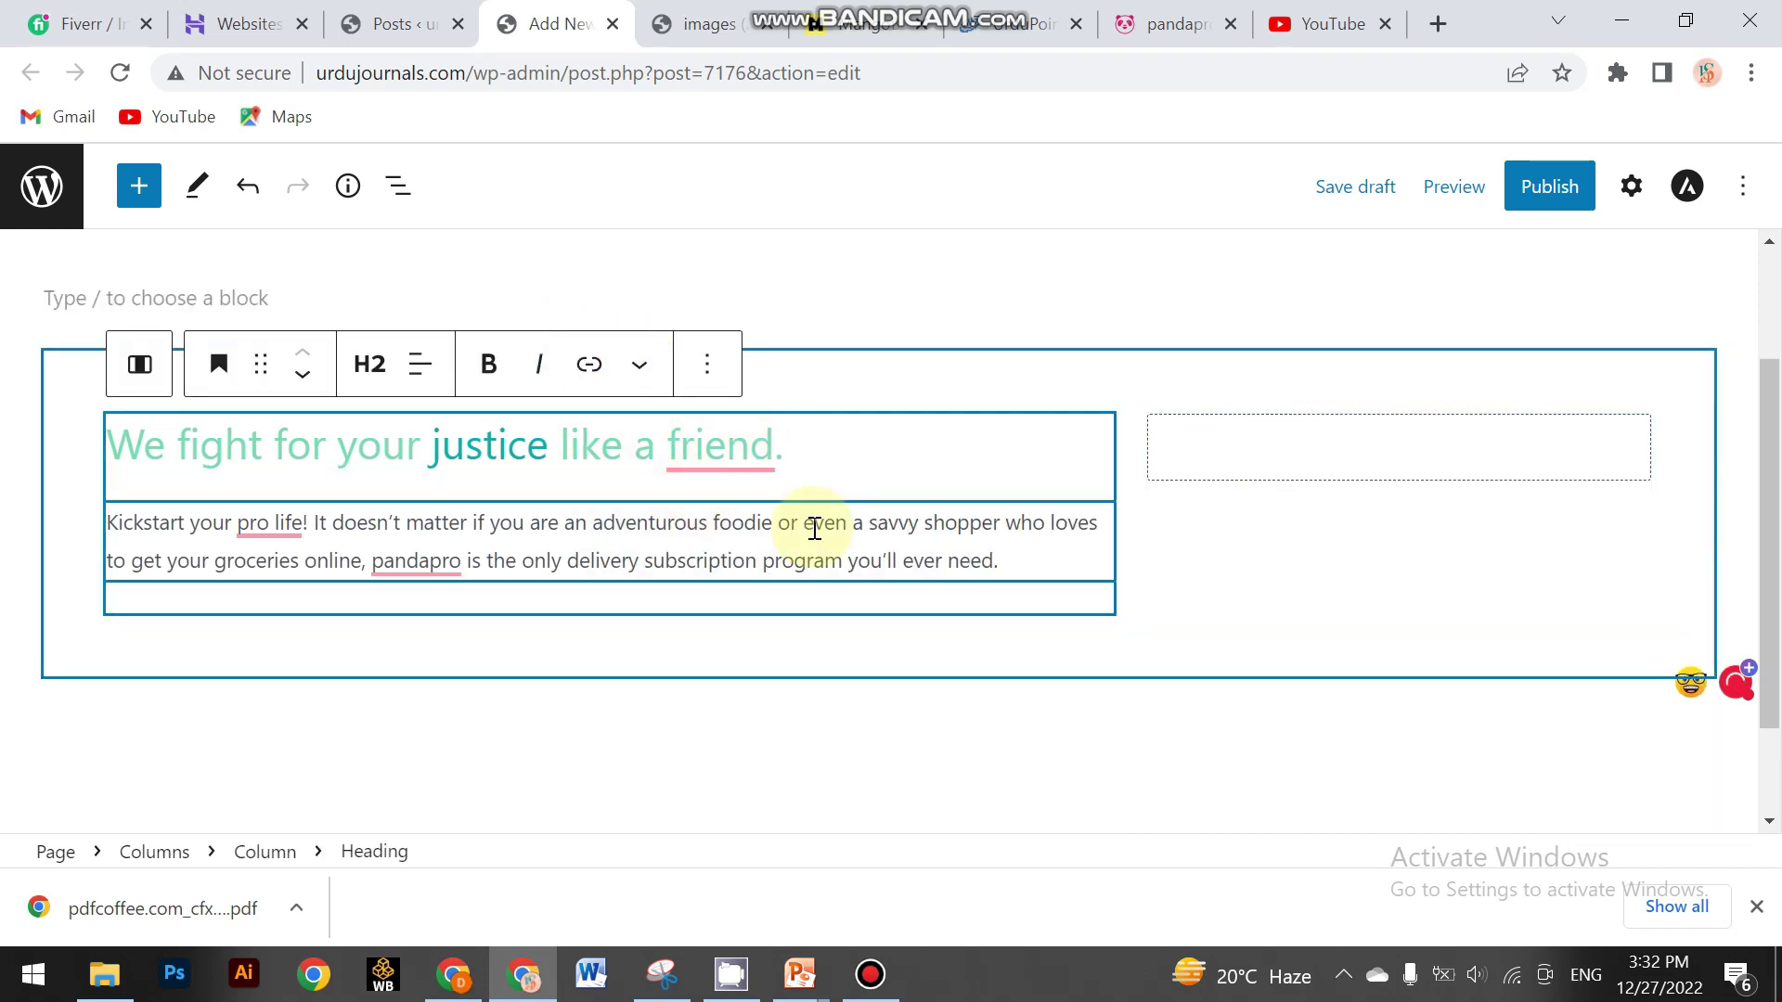
# Select the whole Columns block and open its background gradient options
pyautogui.click(398, 186)
pyautogui.click(179, 399)
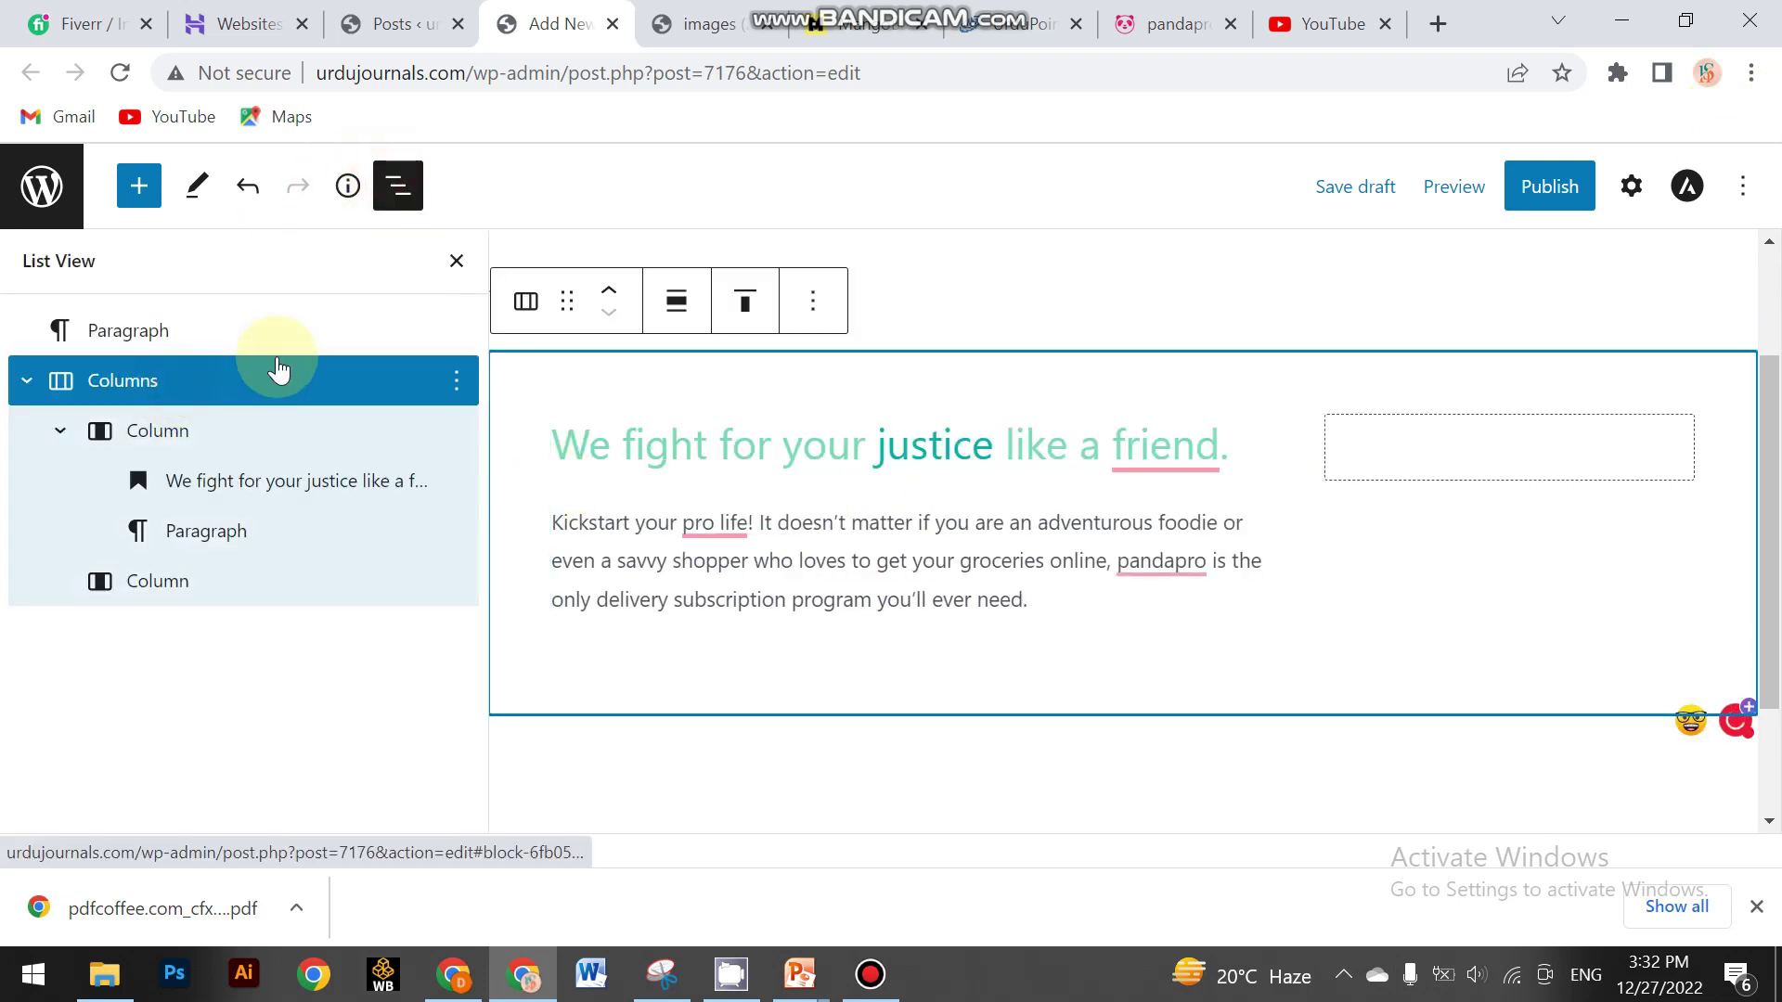
pyautogui.click(1639, 195)
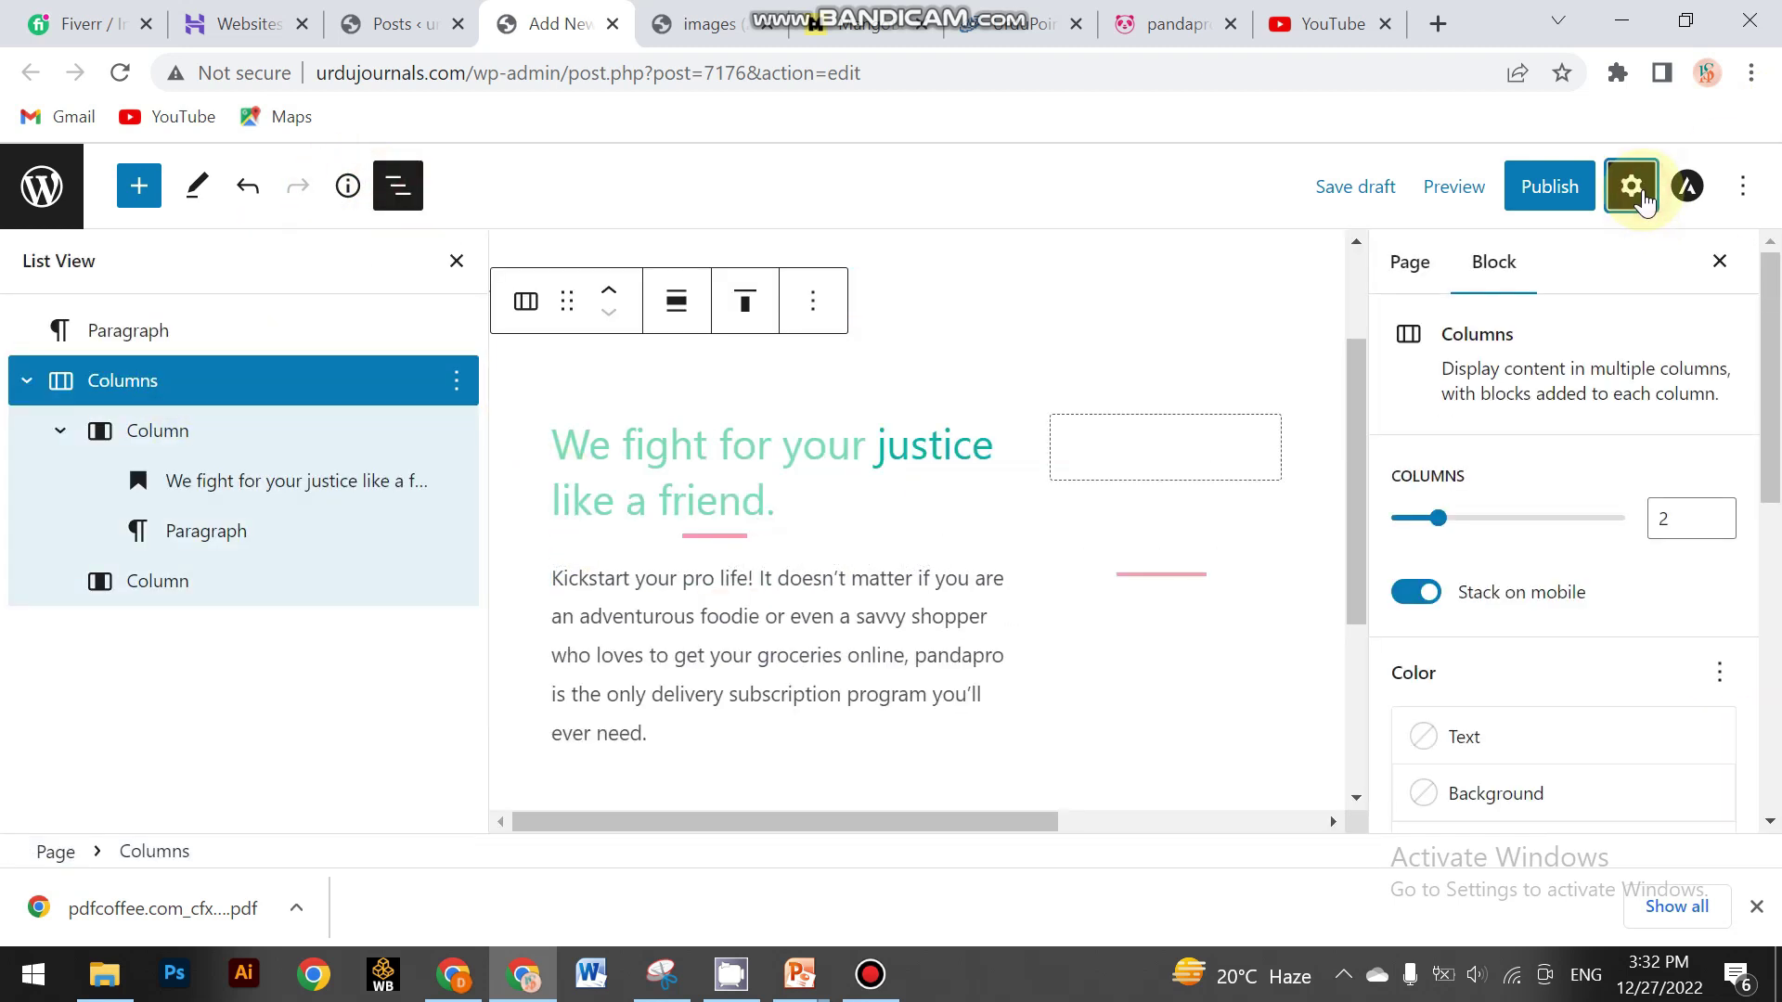
pyautogui.scroll(-3, 1562, 551)
pyautogui.click(1551, 543)
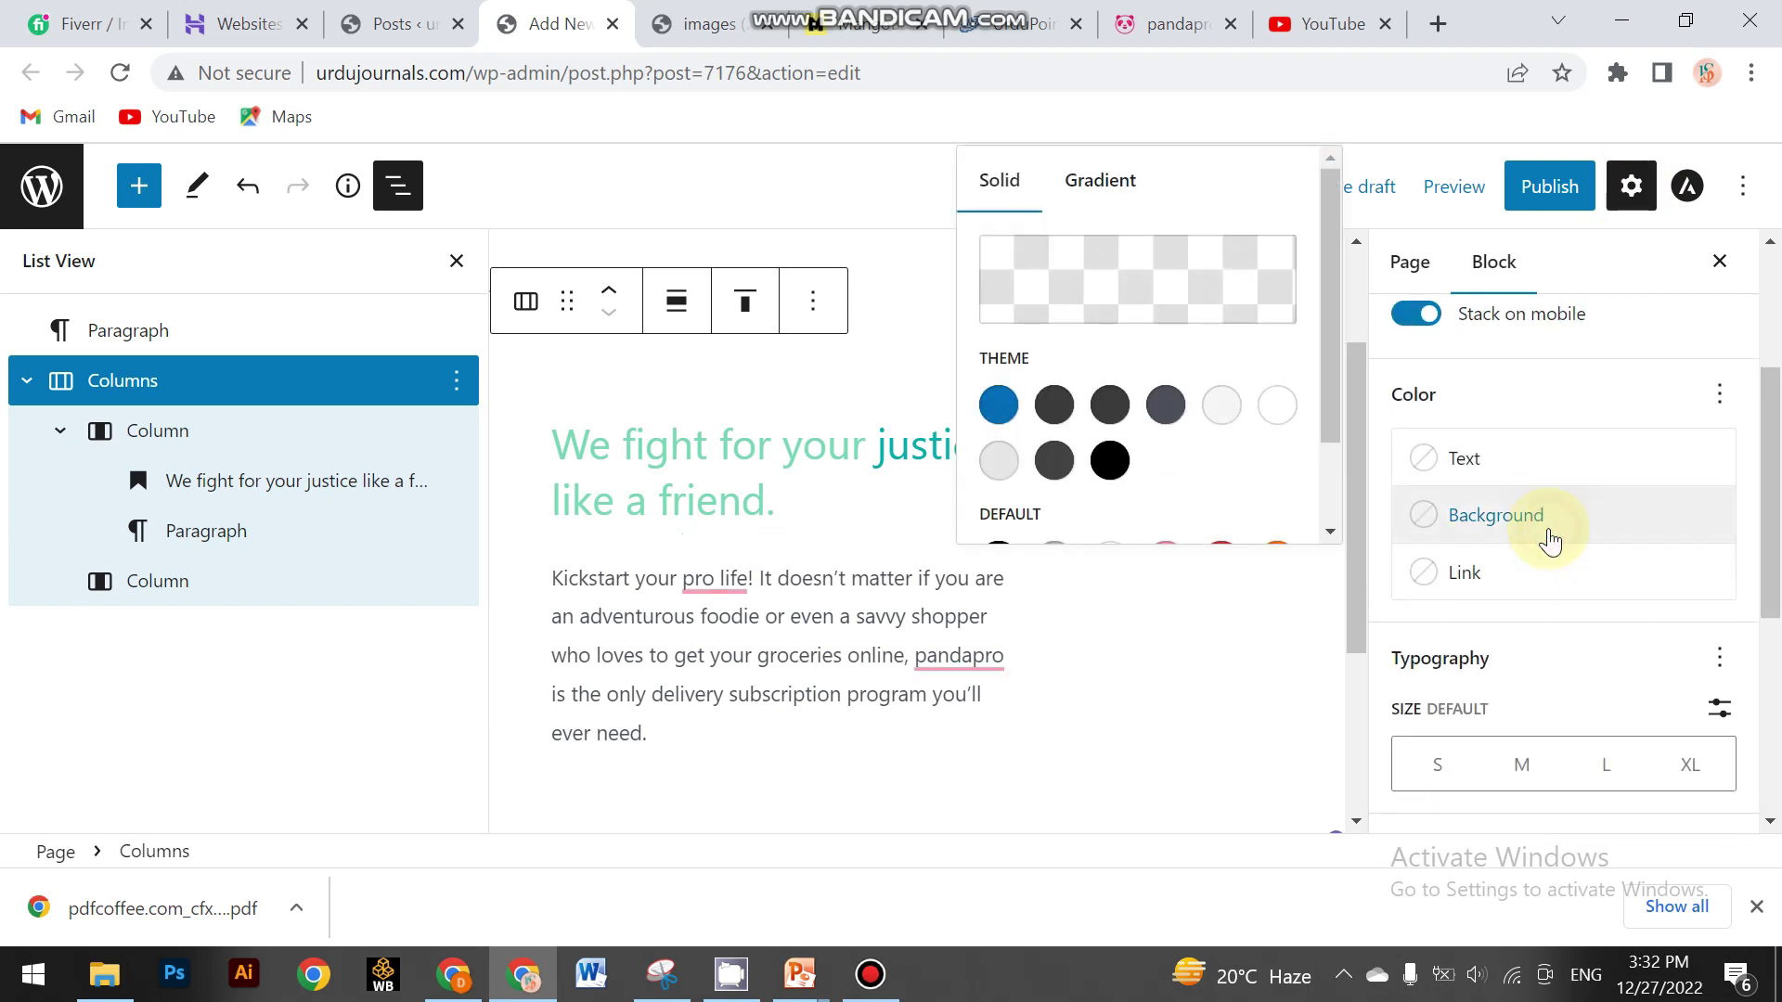
pyautogui.scroll(1, 1198, 451)
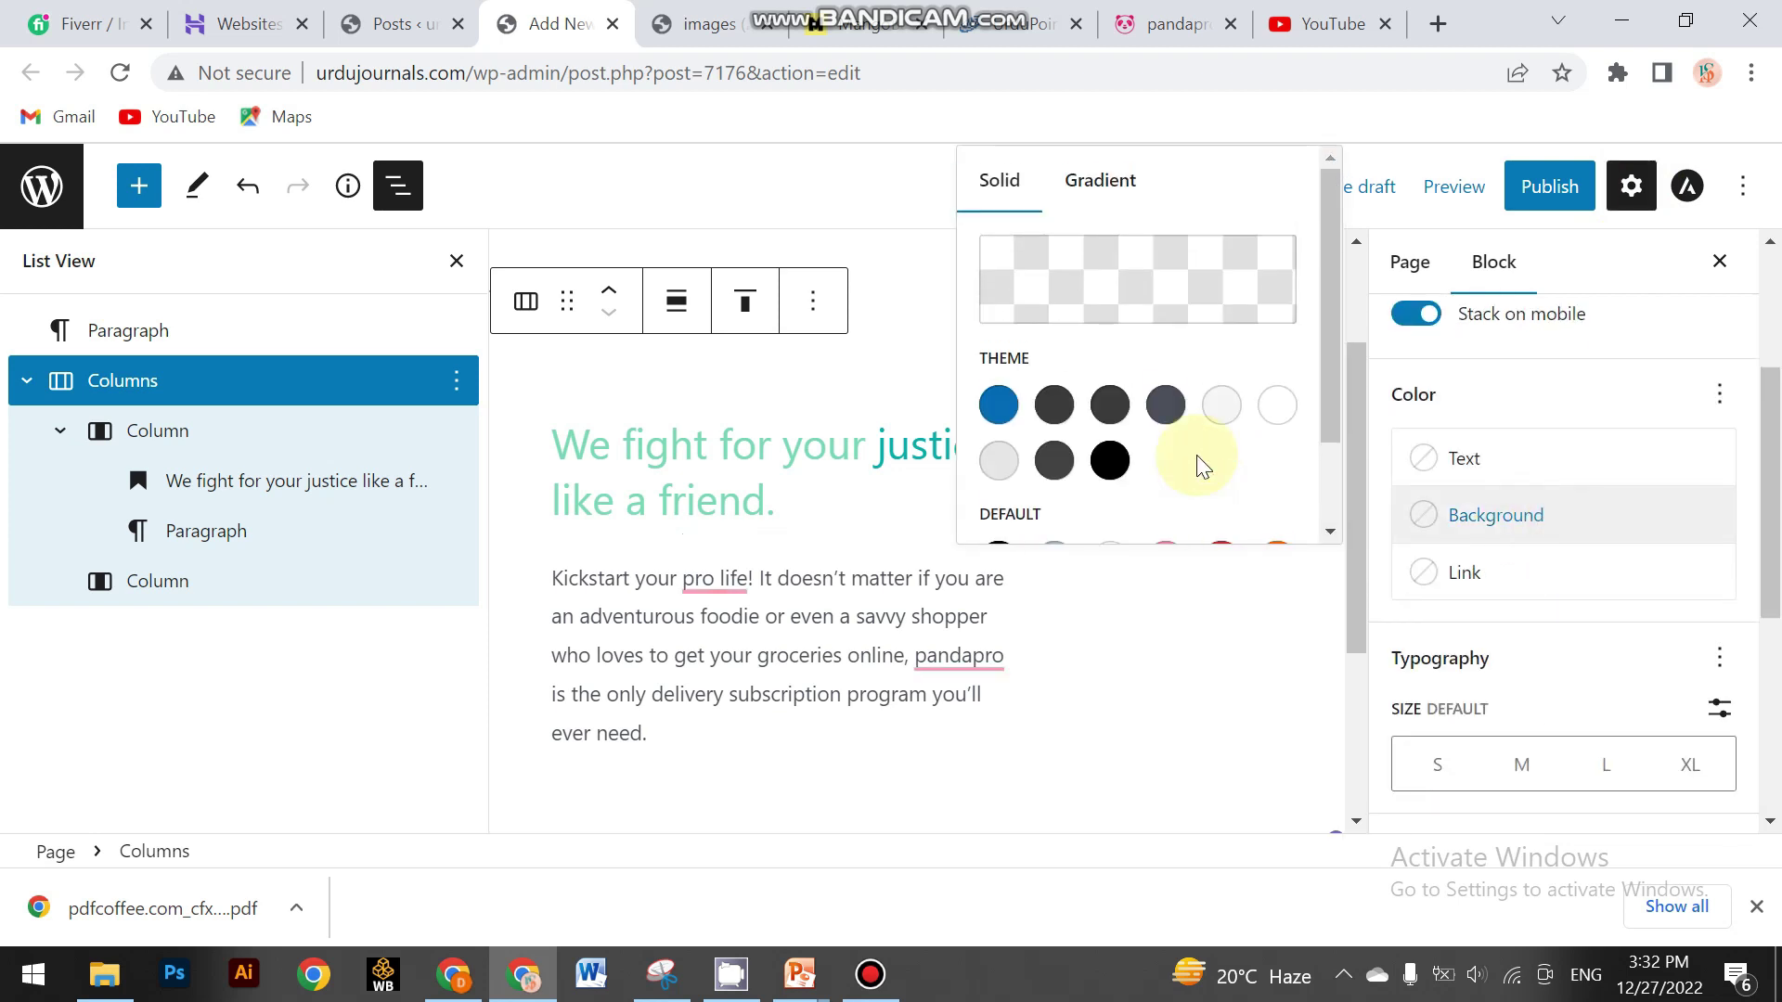
pyautogui.scroll(-1, 1172, 408)
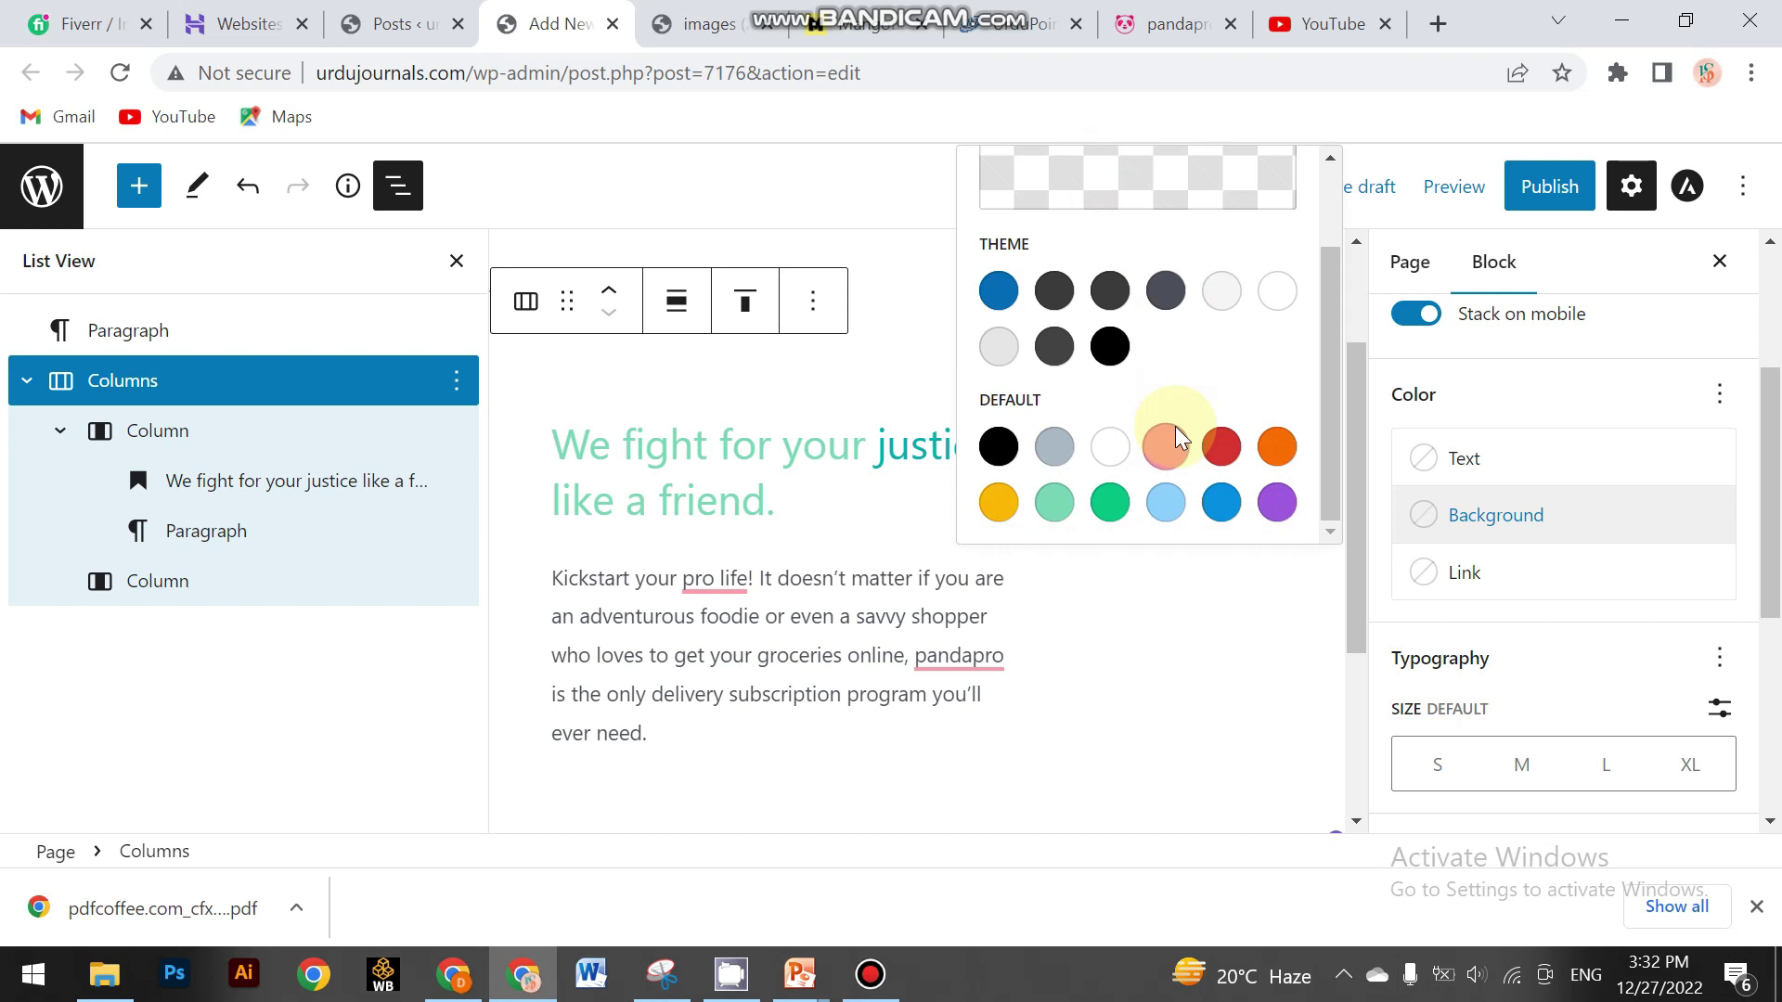
pyautogui.scroll(1, 1168, 431)
pyautogui.click(1123, 178)
pyautogui.scroll(-1, 1161, 390)
pyautogui.scroll(1, 1133, 325)
pyautogui.scroll(-1, 1132, 373)
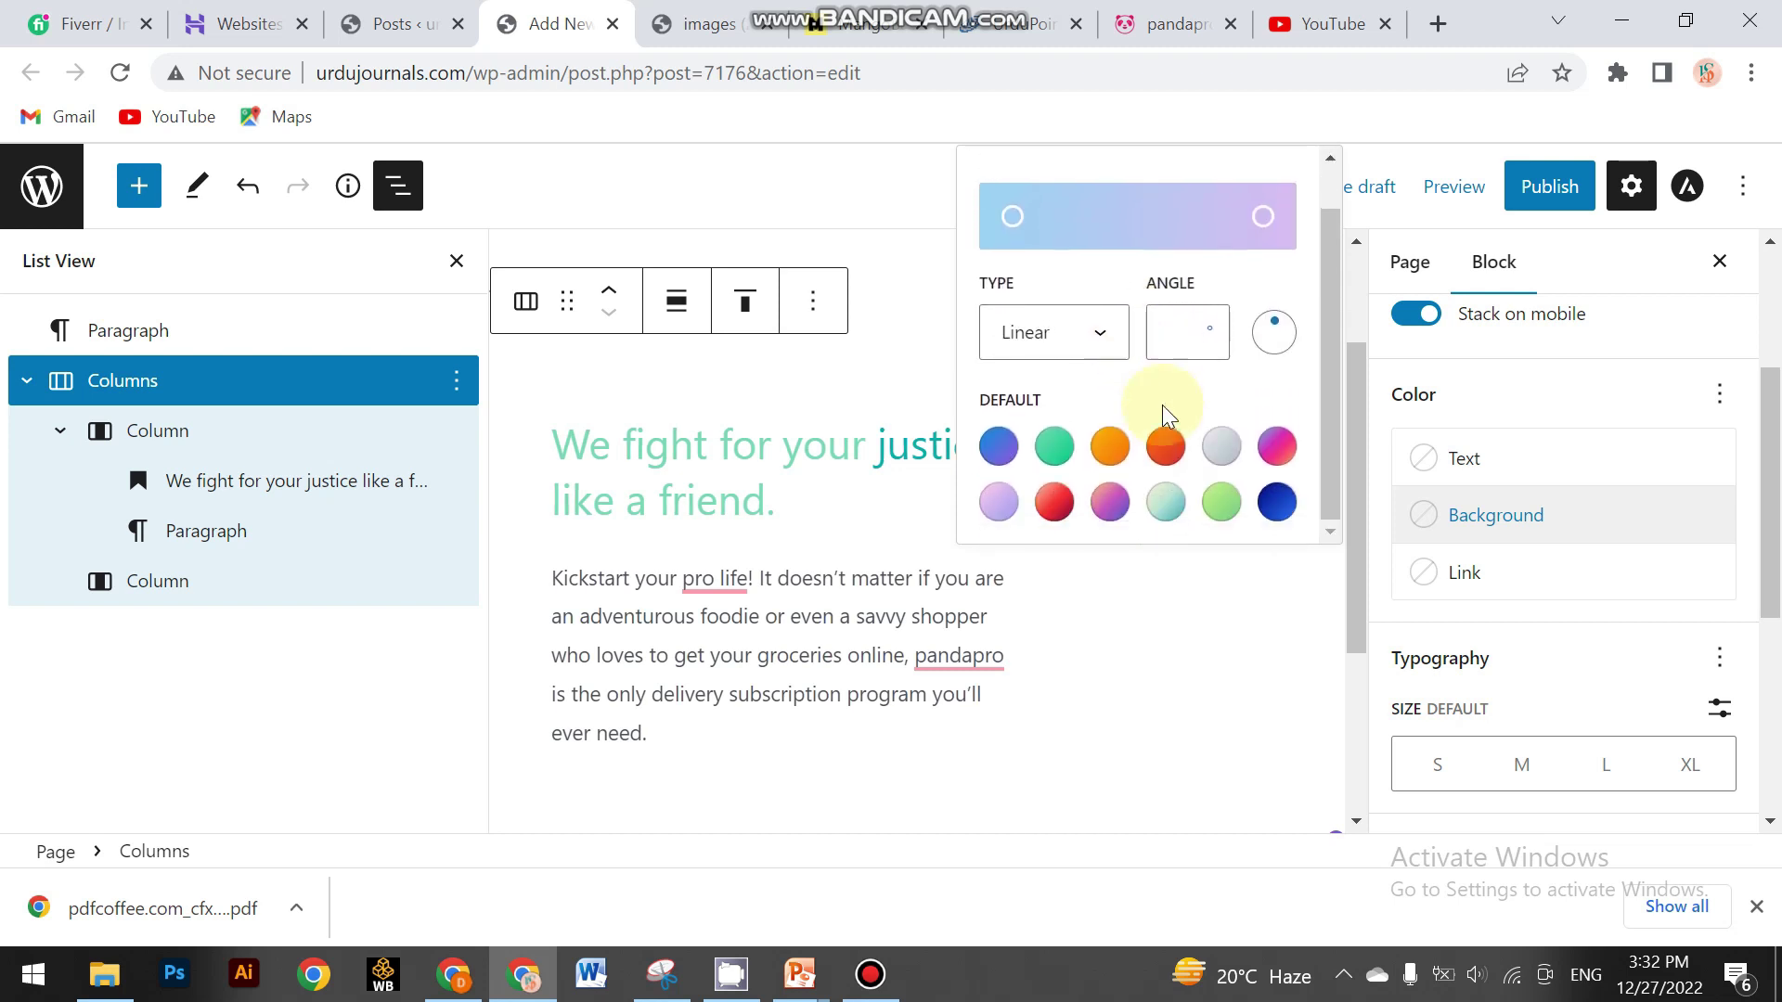
# Try the orange-to-red and green preset gradients as the Columns block's background
pyautogui.click(1164, 445)
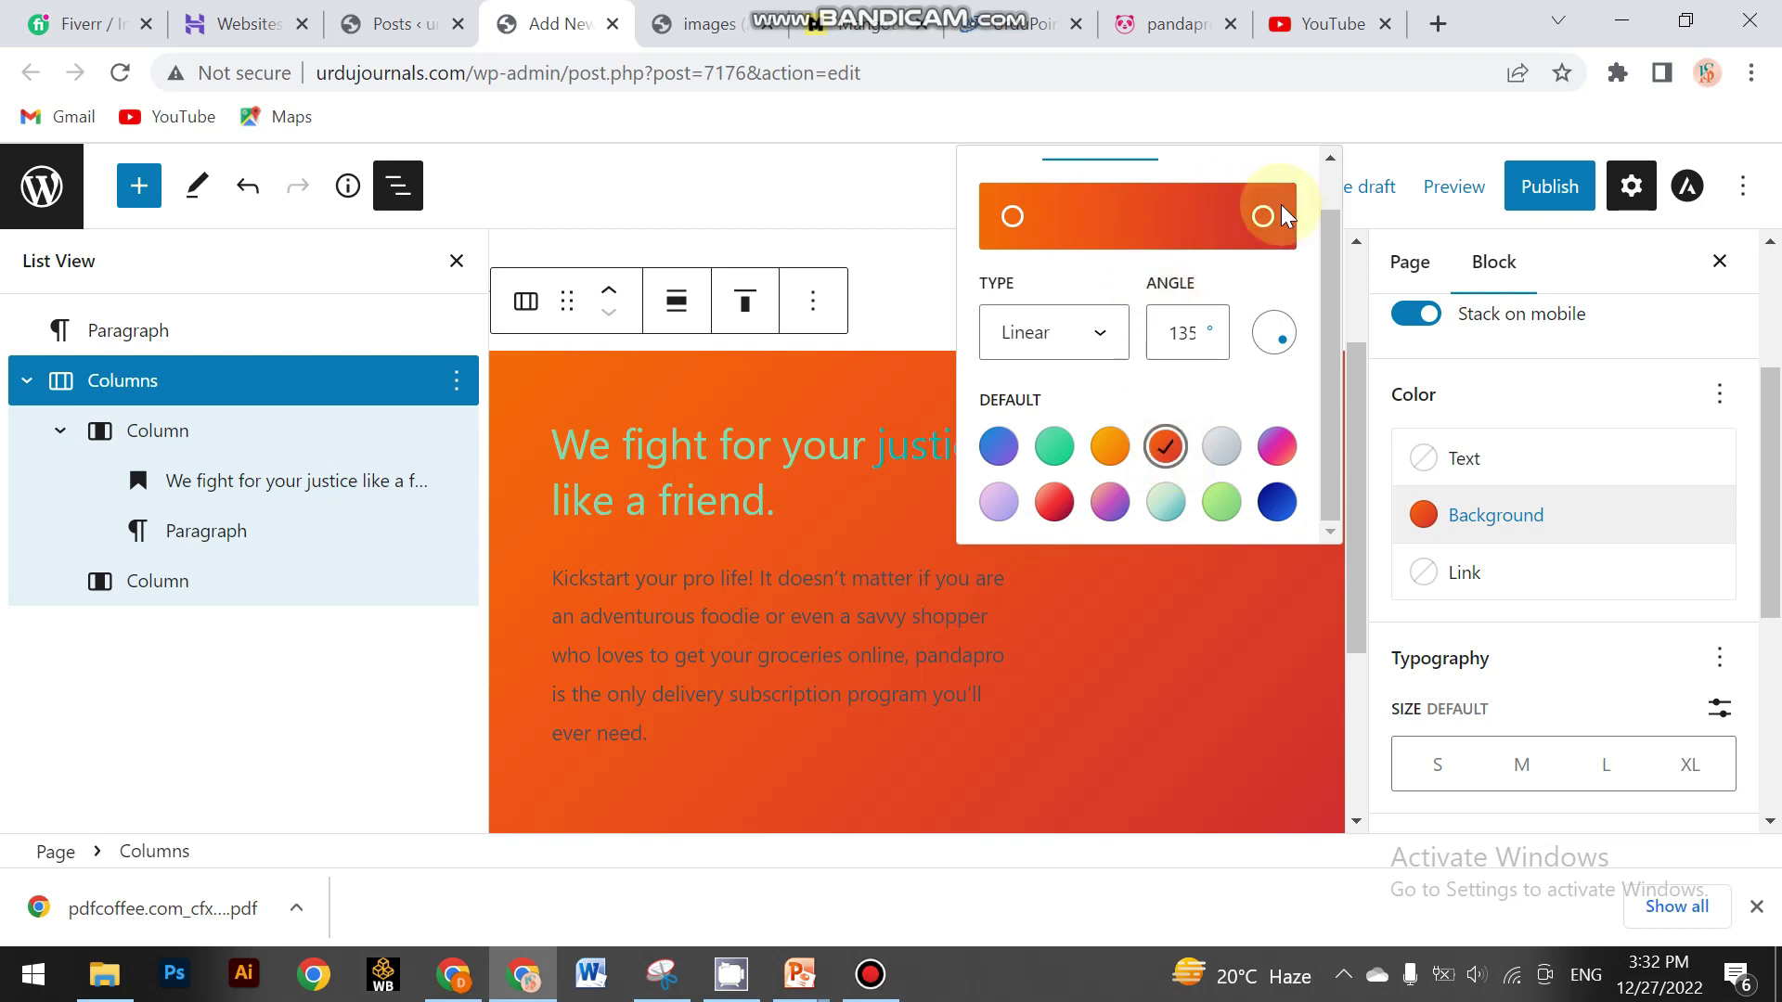
pyautogui.moveTo(1271, 228); pyautogui.dragTo(1013, 232)
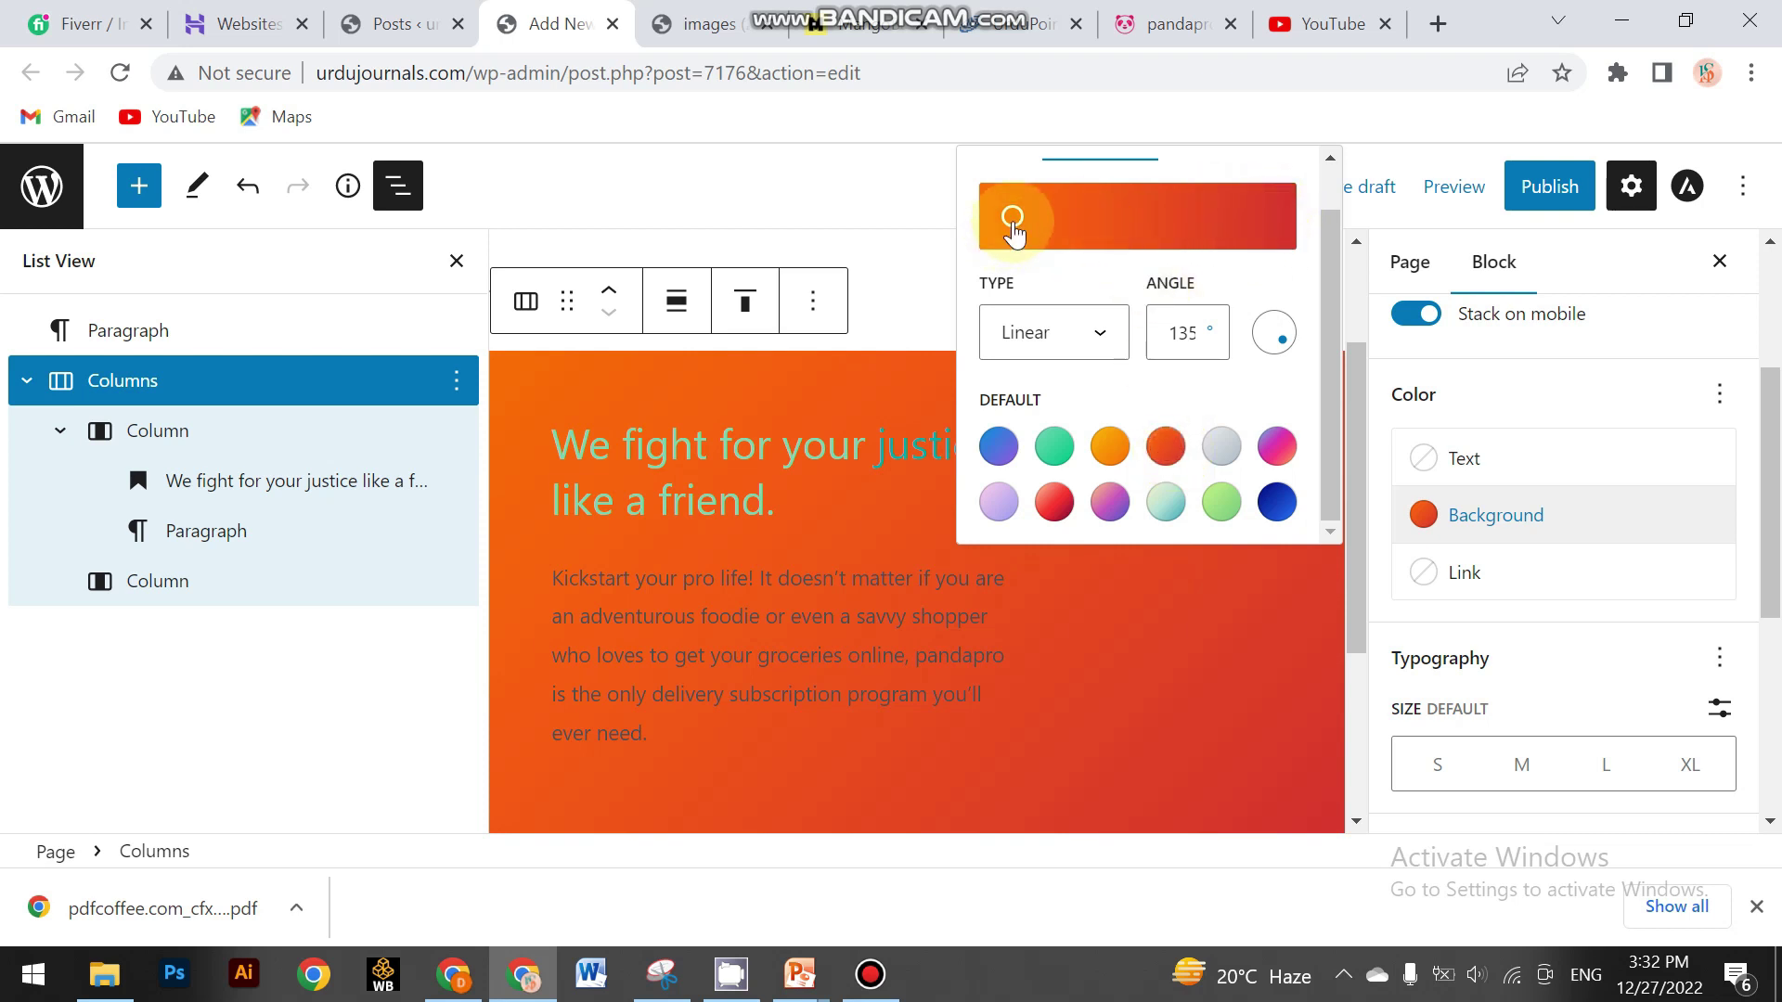
pyautogui.click(1119, 444)
pyautogui.click(1054, 447)
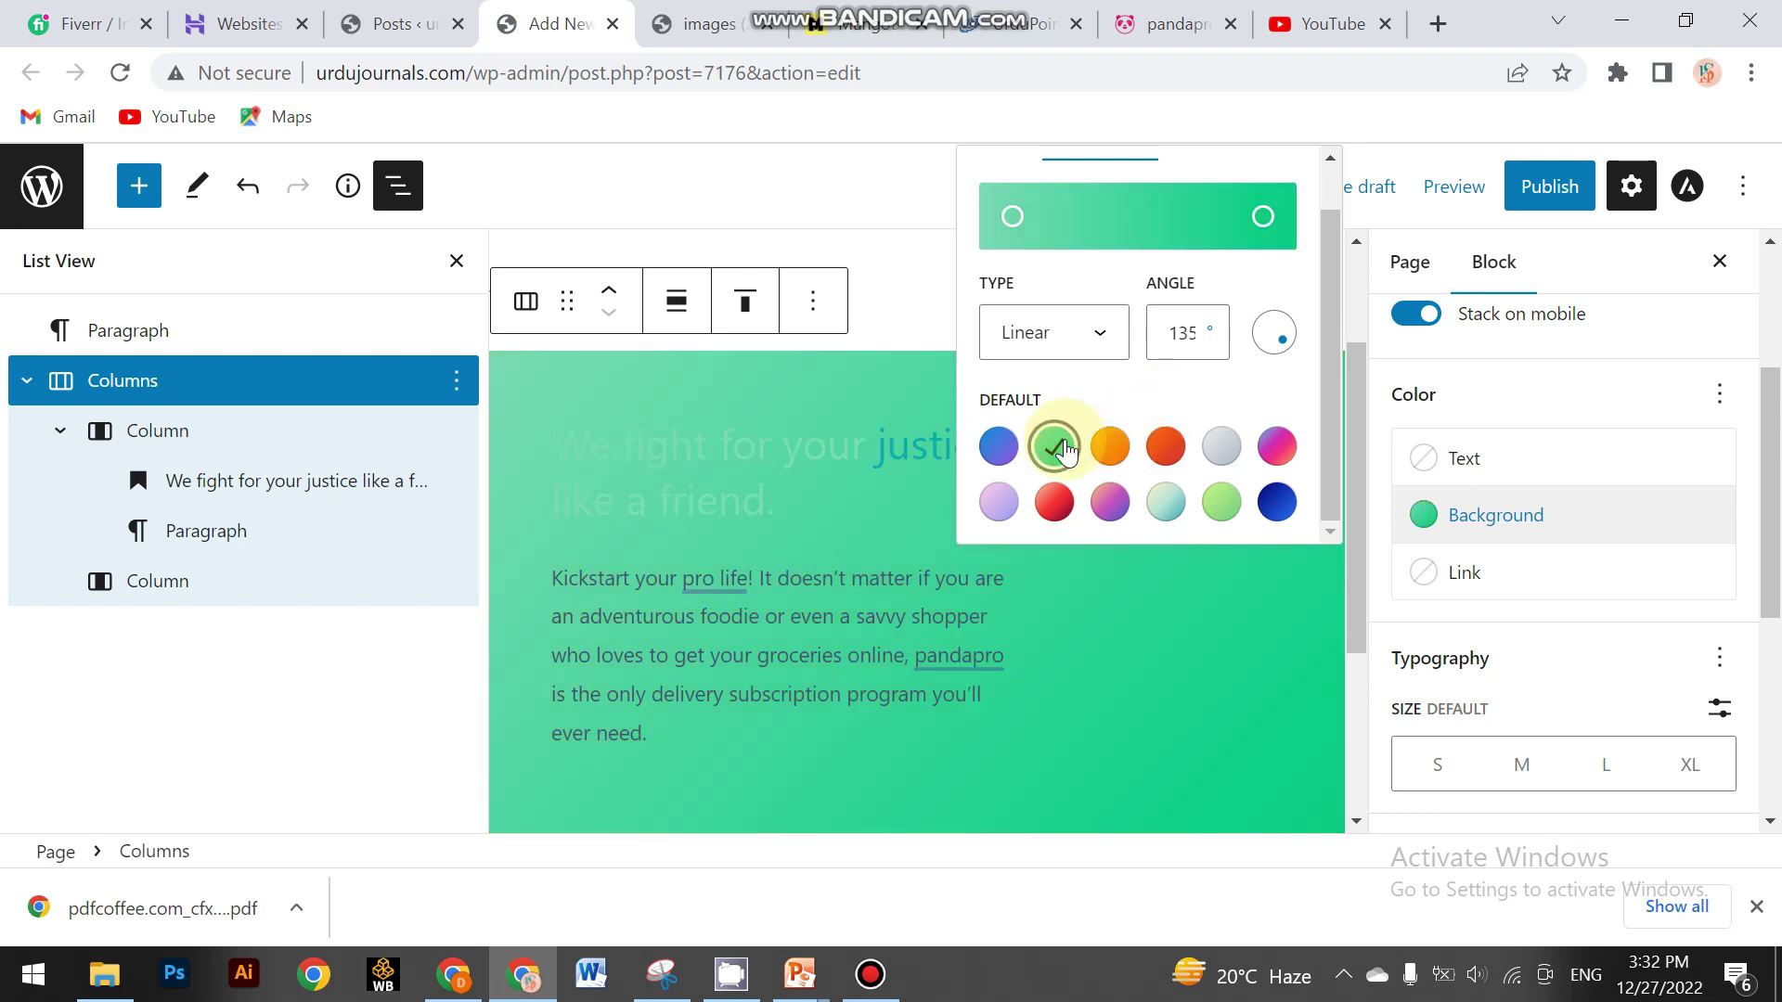
# Apply the blue-to-purple preset gradient to the Columns background and set its linear angle to 0 degrees
pyautogui.click(1013, 456)
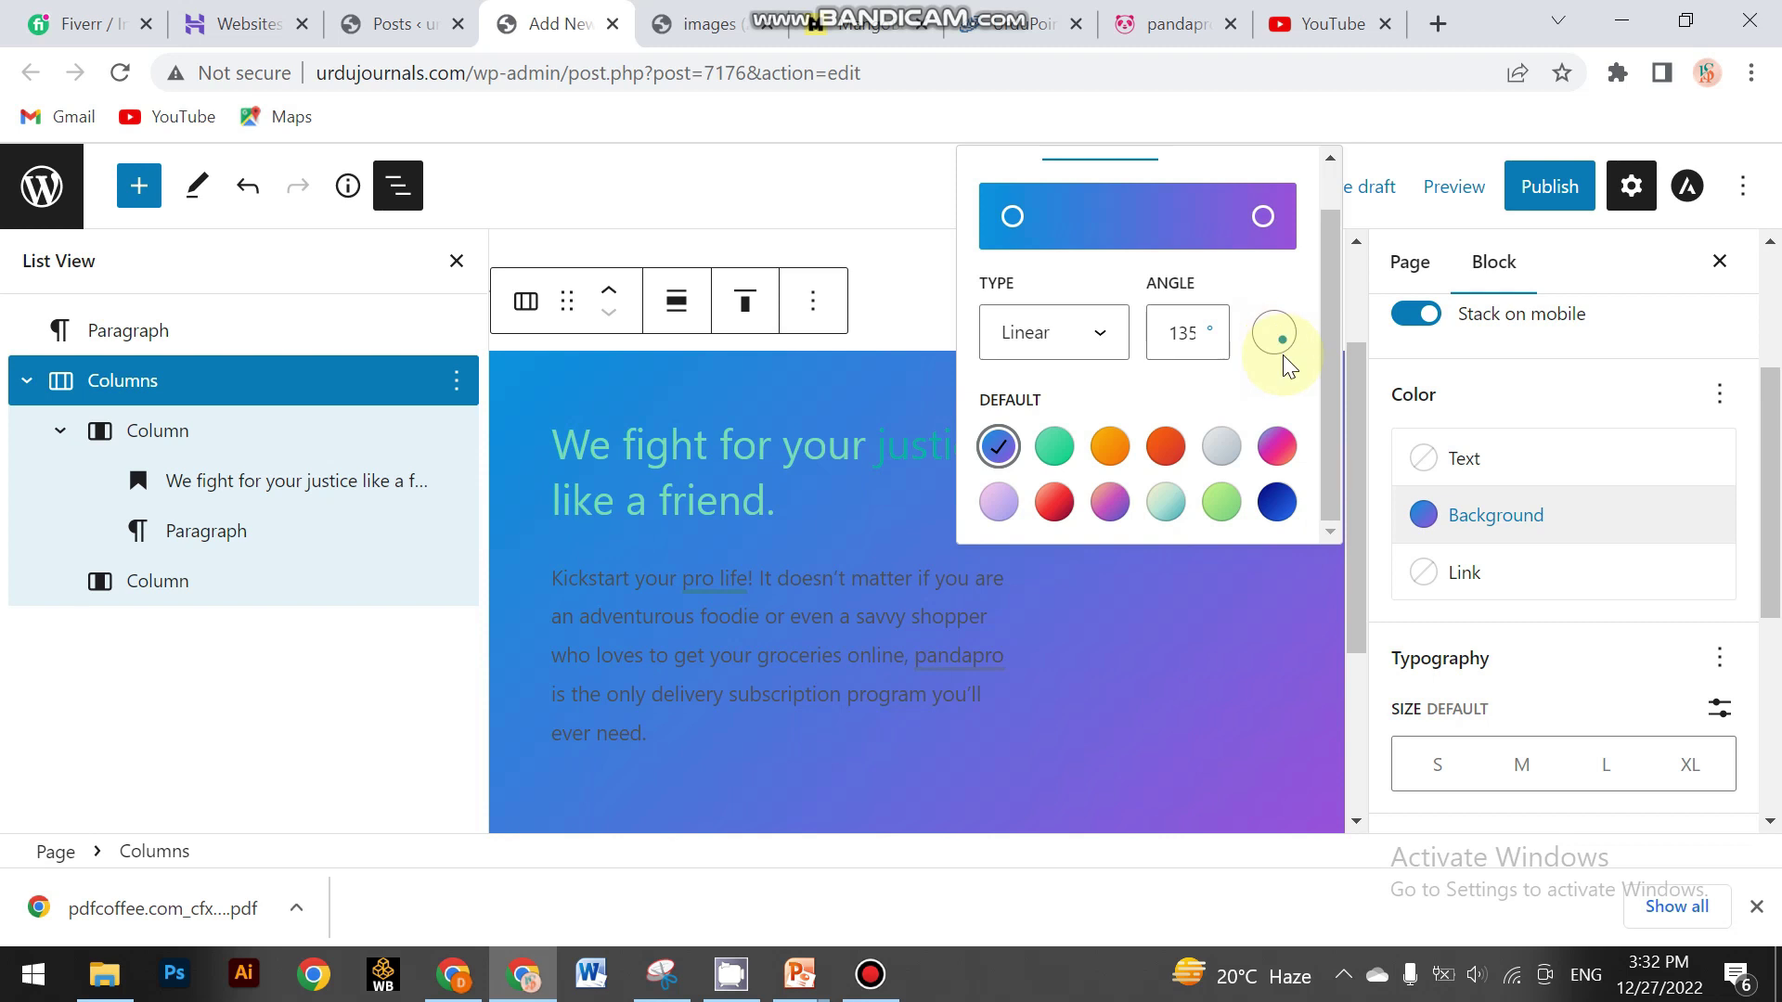
pyautogui.moveTo(1285, 340); pyautogui.dragTo(1295, 337)
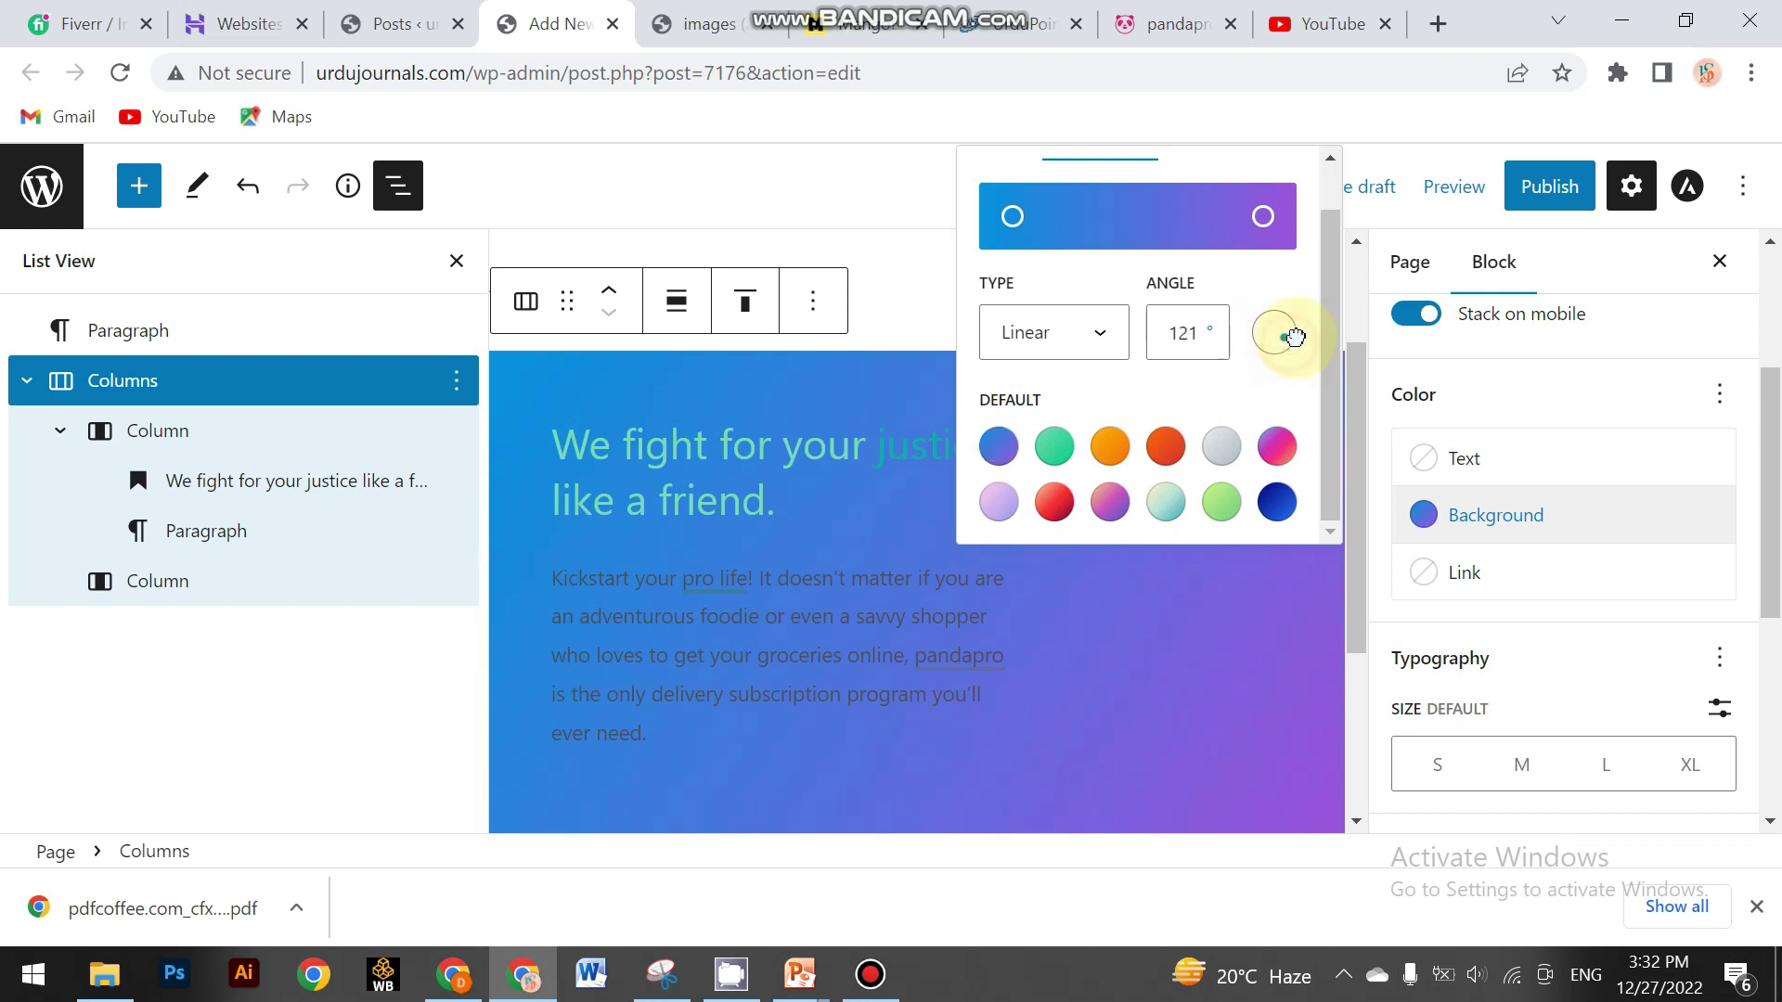
pyautogui.click(1097, 343)
pyautogui.click(1184, 336)
pyautogui.moveTo(1201, 336); pyautogui.dragTo(1172, 336)
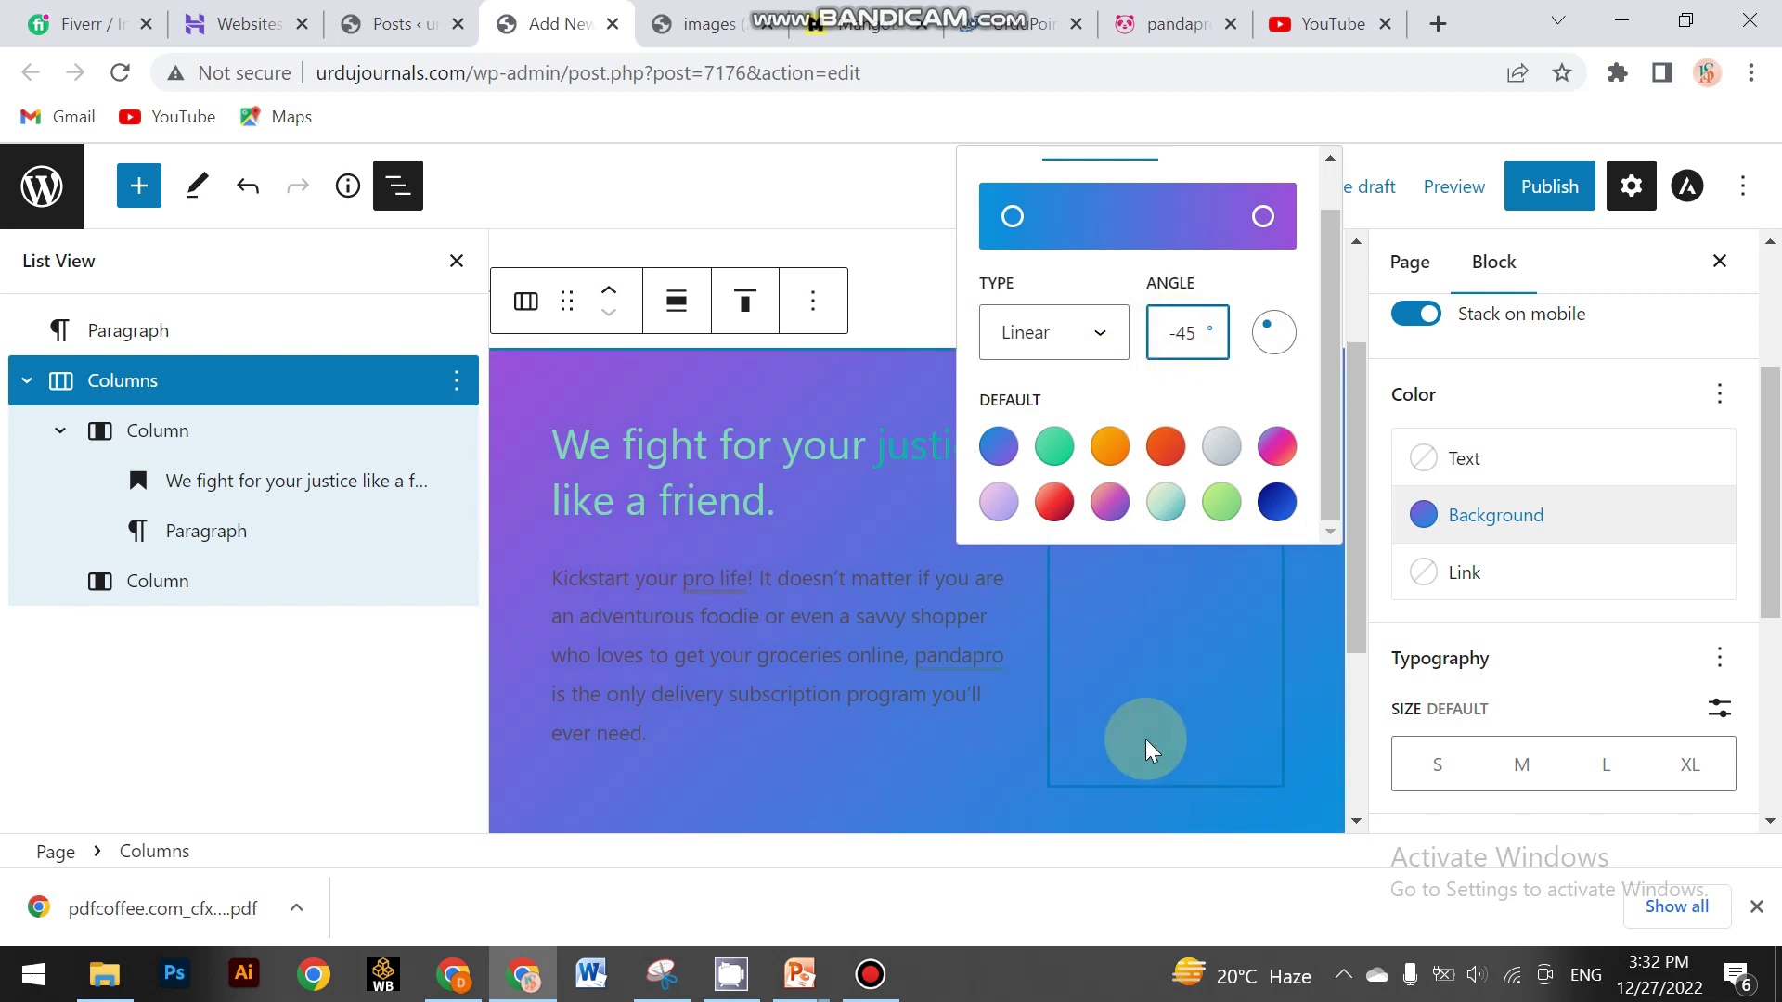
pyautogui.press('BackSpace')
pyautogui.press('BackSpace')
pyautogui.press('BackSpace')
pyautogui.write('0')
# Review the Columns block's remaining settings and the gradient and solid choices for its background
pyautogui.scroll(-1, 1554, 669)
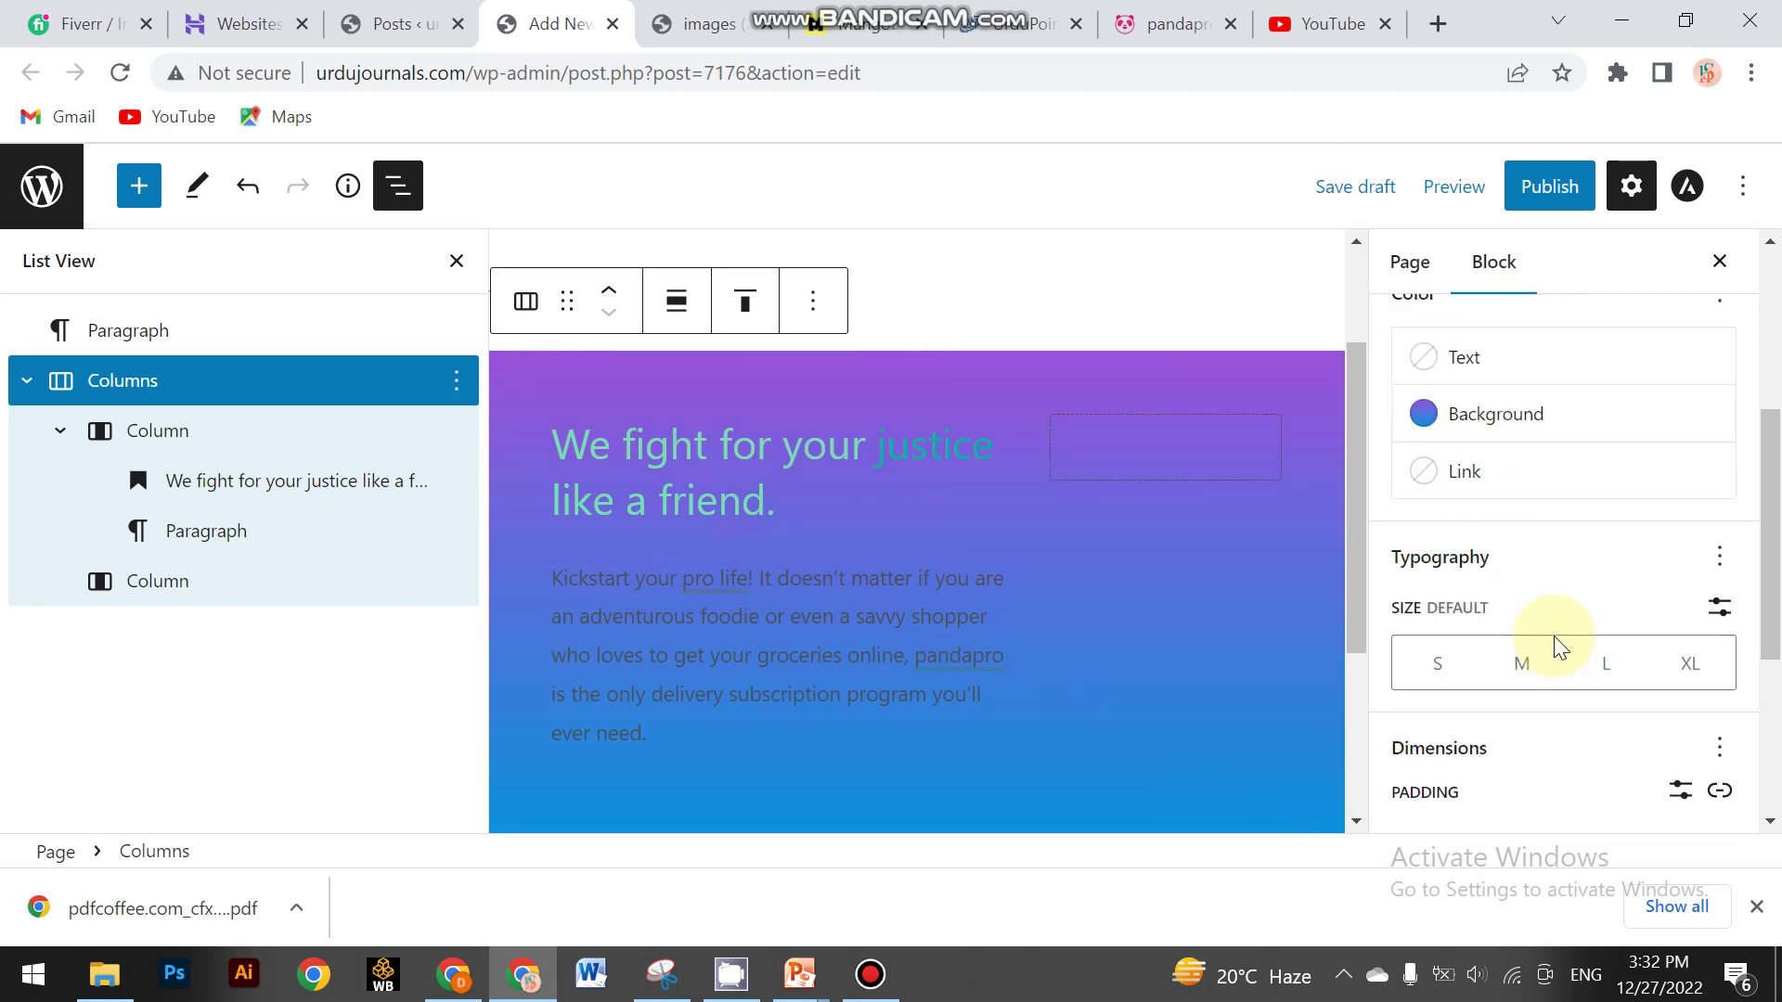
pyautogui.scroll(-4, 1558, 648)
pyautogui.scroll(5, 1550, 641)
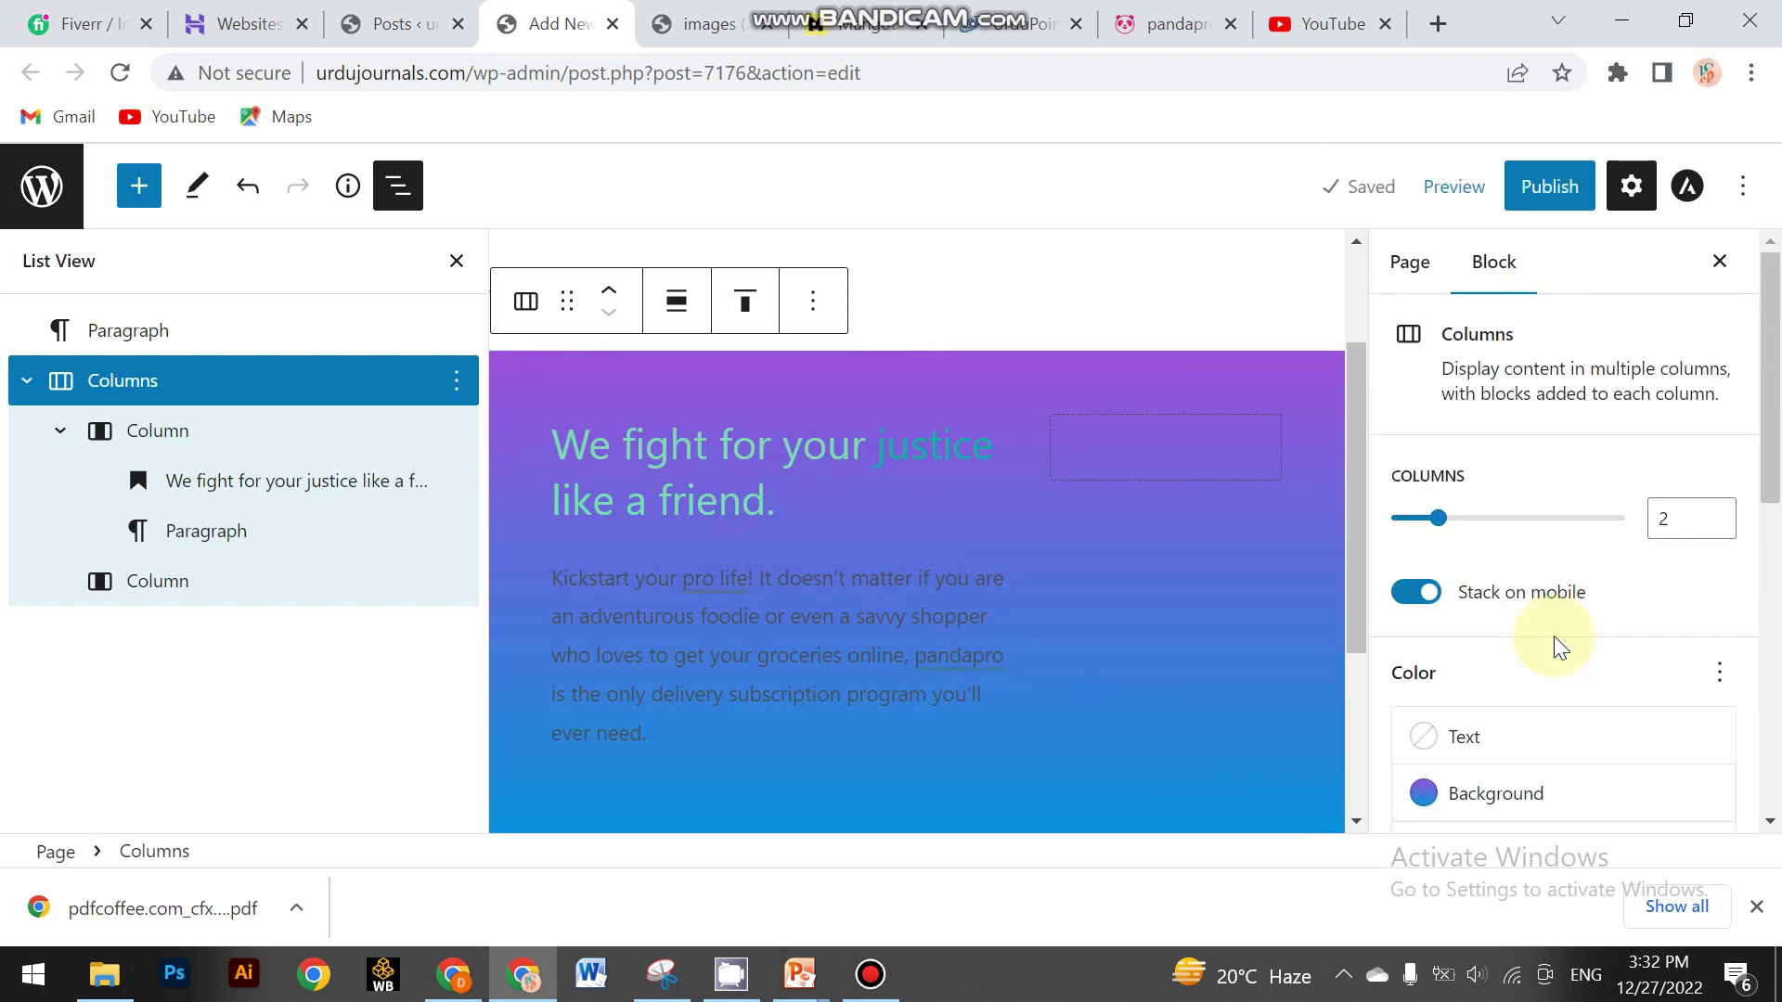
pyautogui.scroll(-1, 1560, 649)
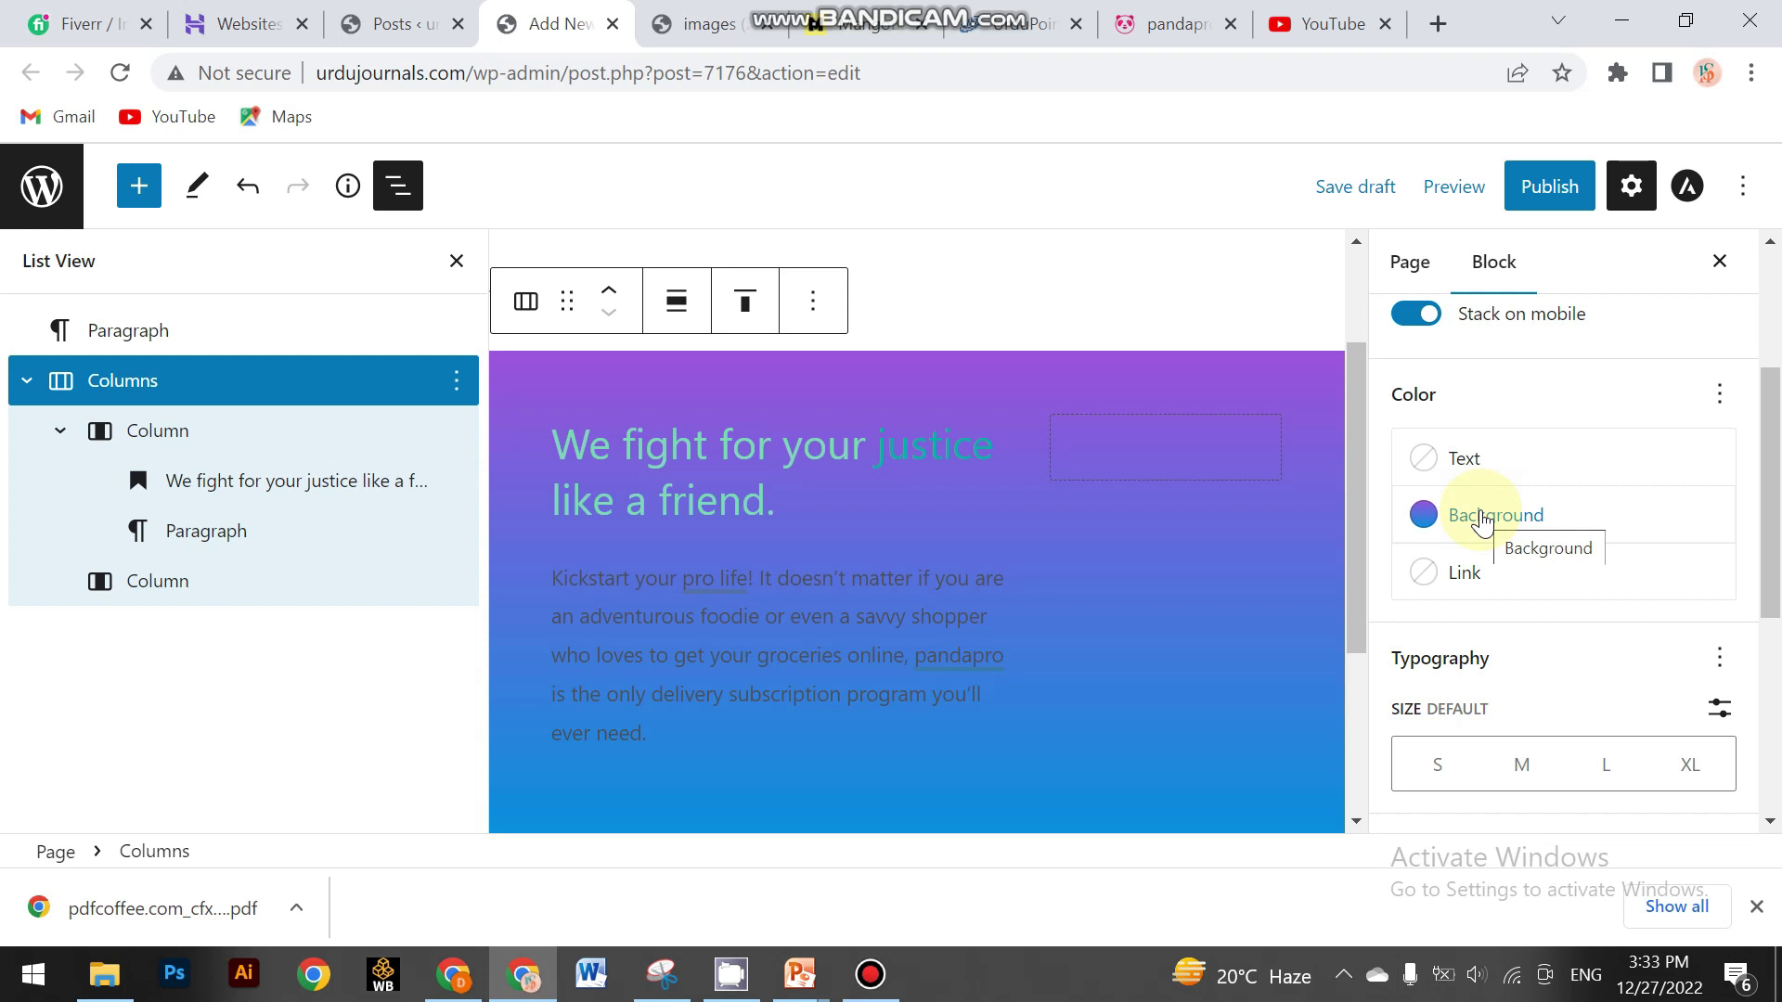
pyautogui.click(1483, 520)
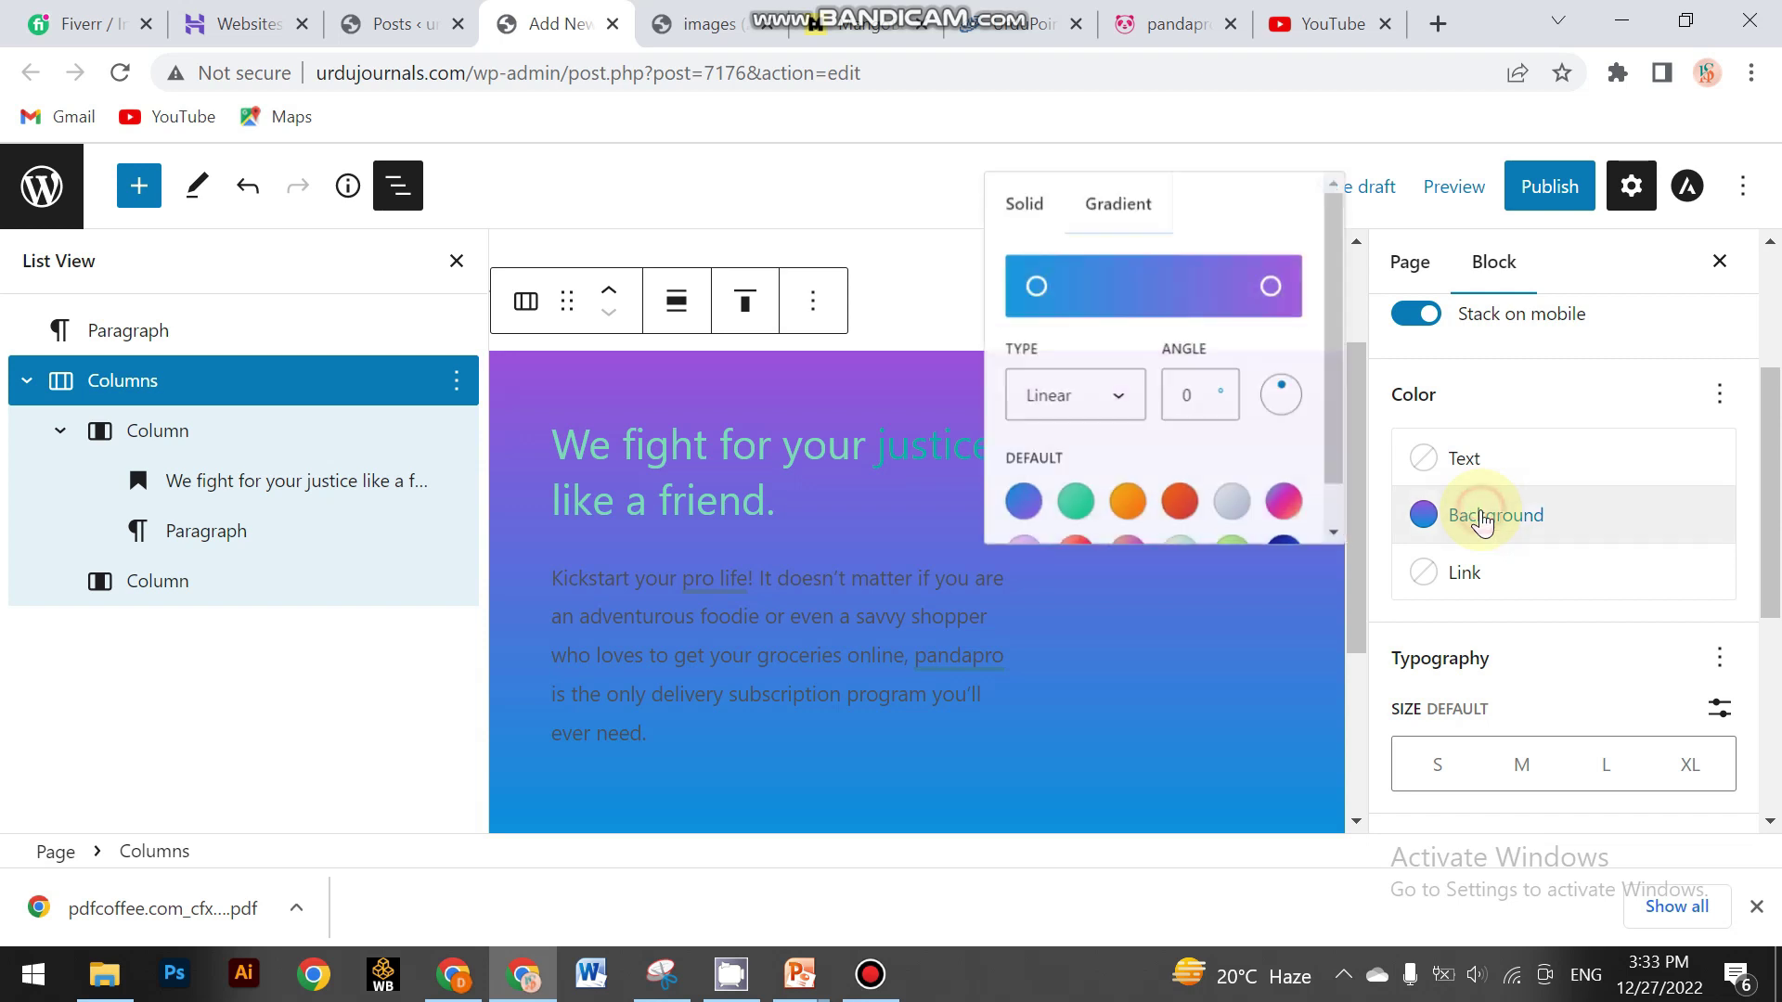
pyautogui.scroll(-1, 1206, 446)
pyautogui.scroll(1, 1224, 444)
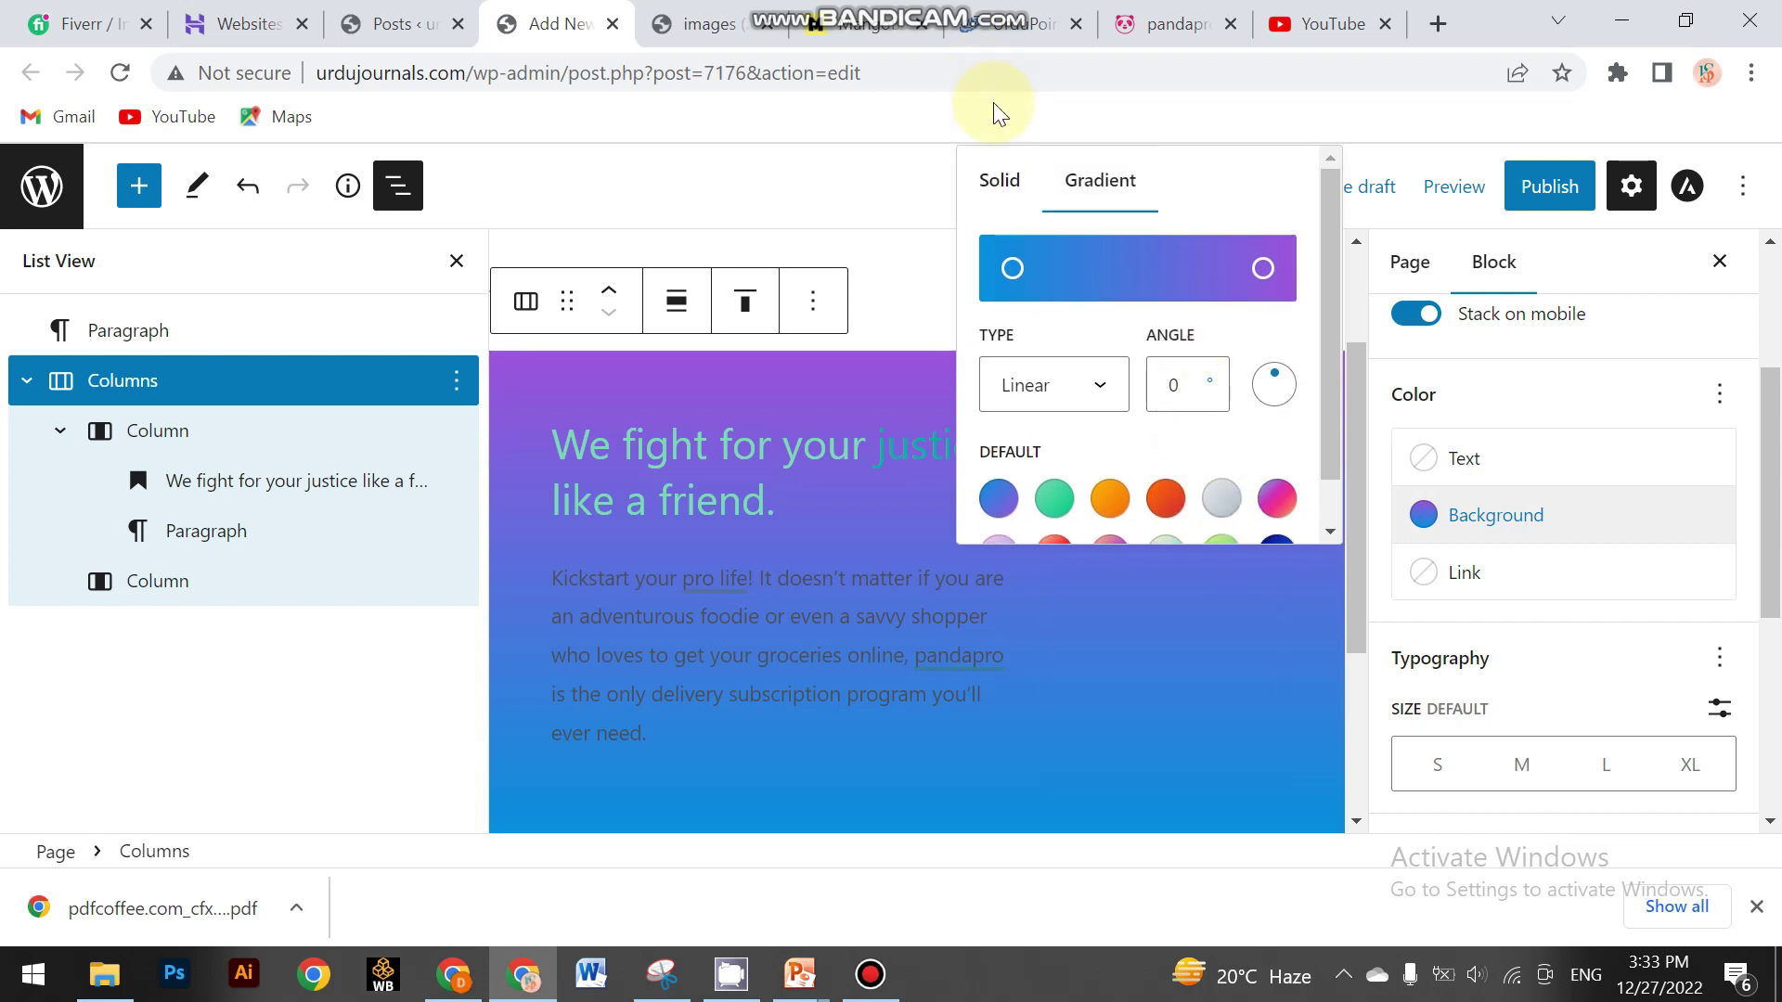
pyautogui.click(999, 182)
pyautogui.scroll(-2, 1166, 402)
pyautogui.scroll(2, 1186, 416)
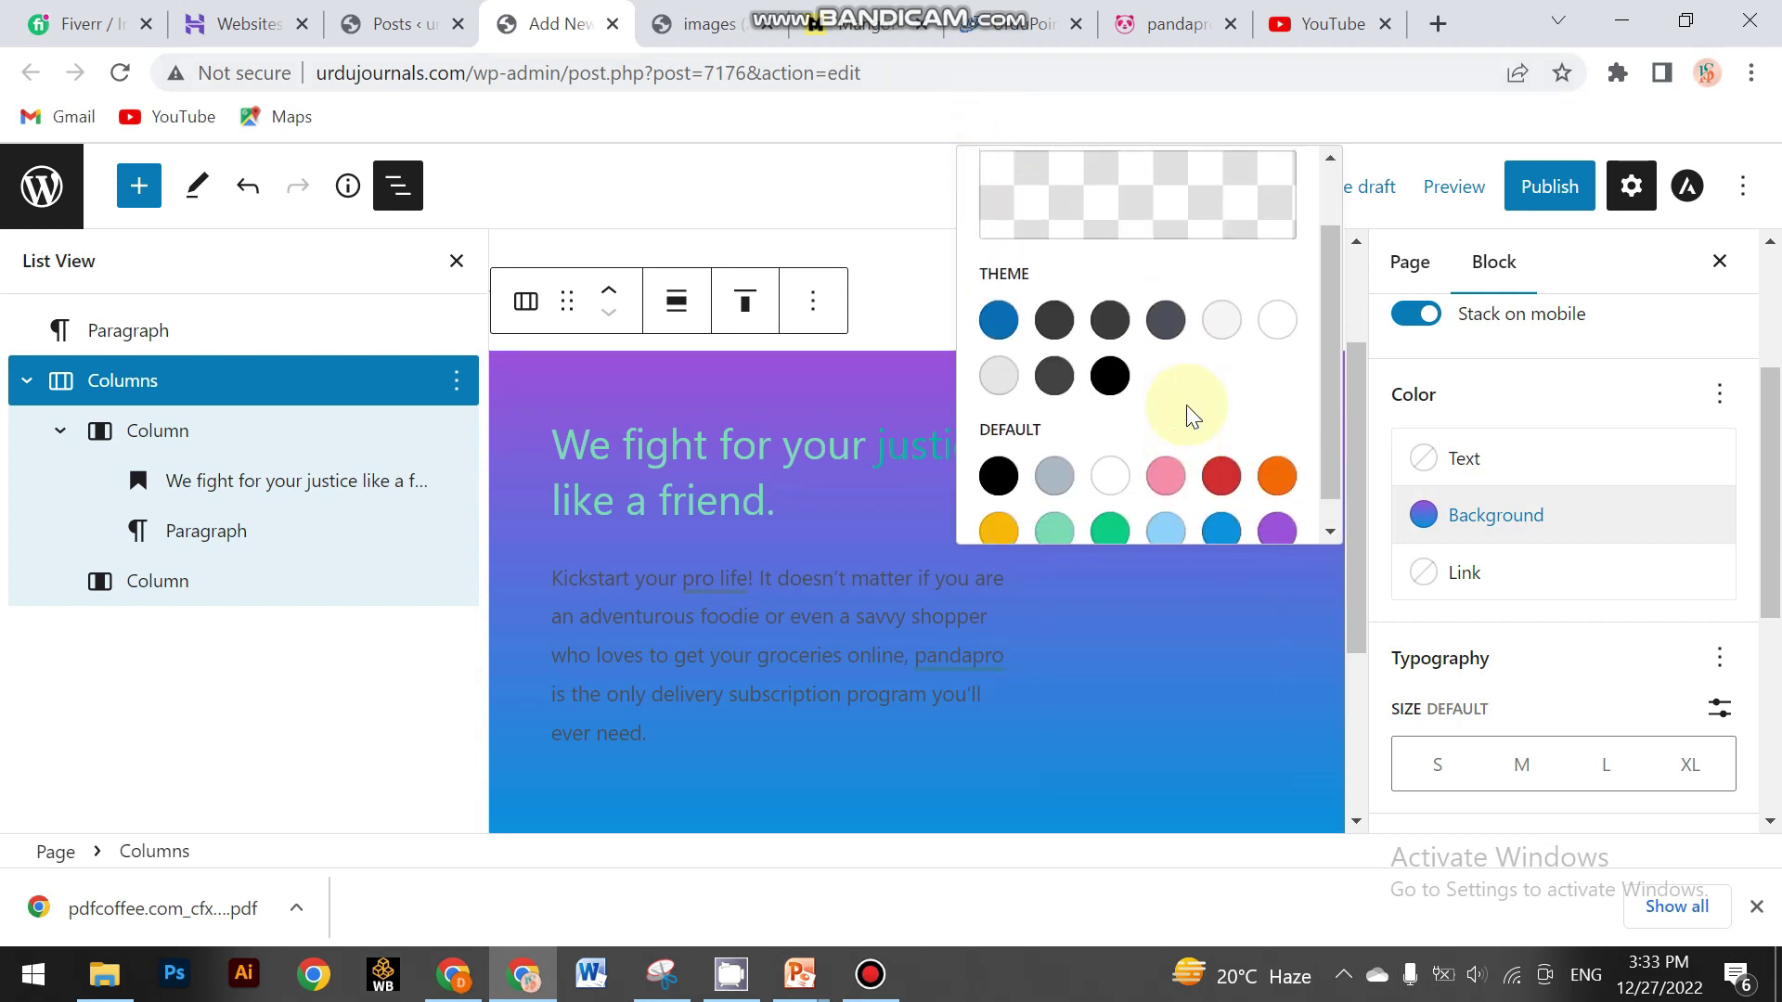
# Close the list view, deselect the blocks and hide the settings sidebar to show the section at full width
pyautogui.click(870, 525)
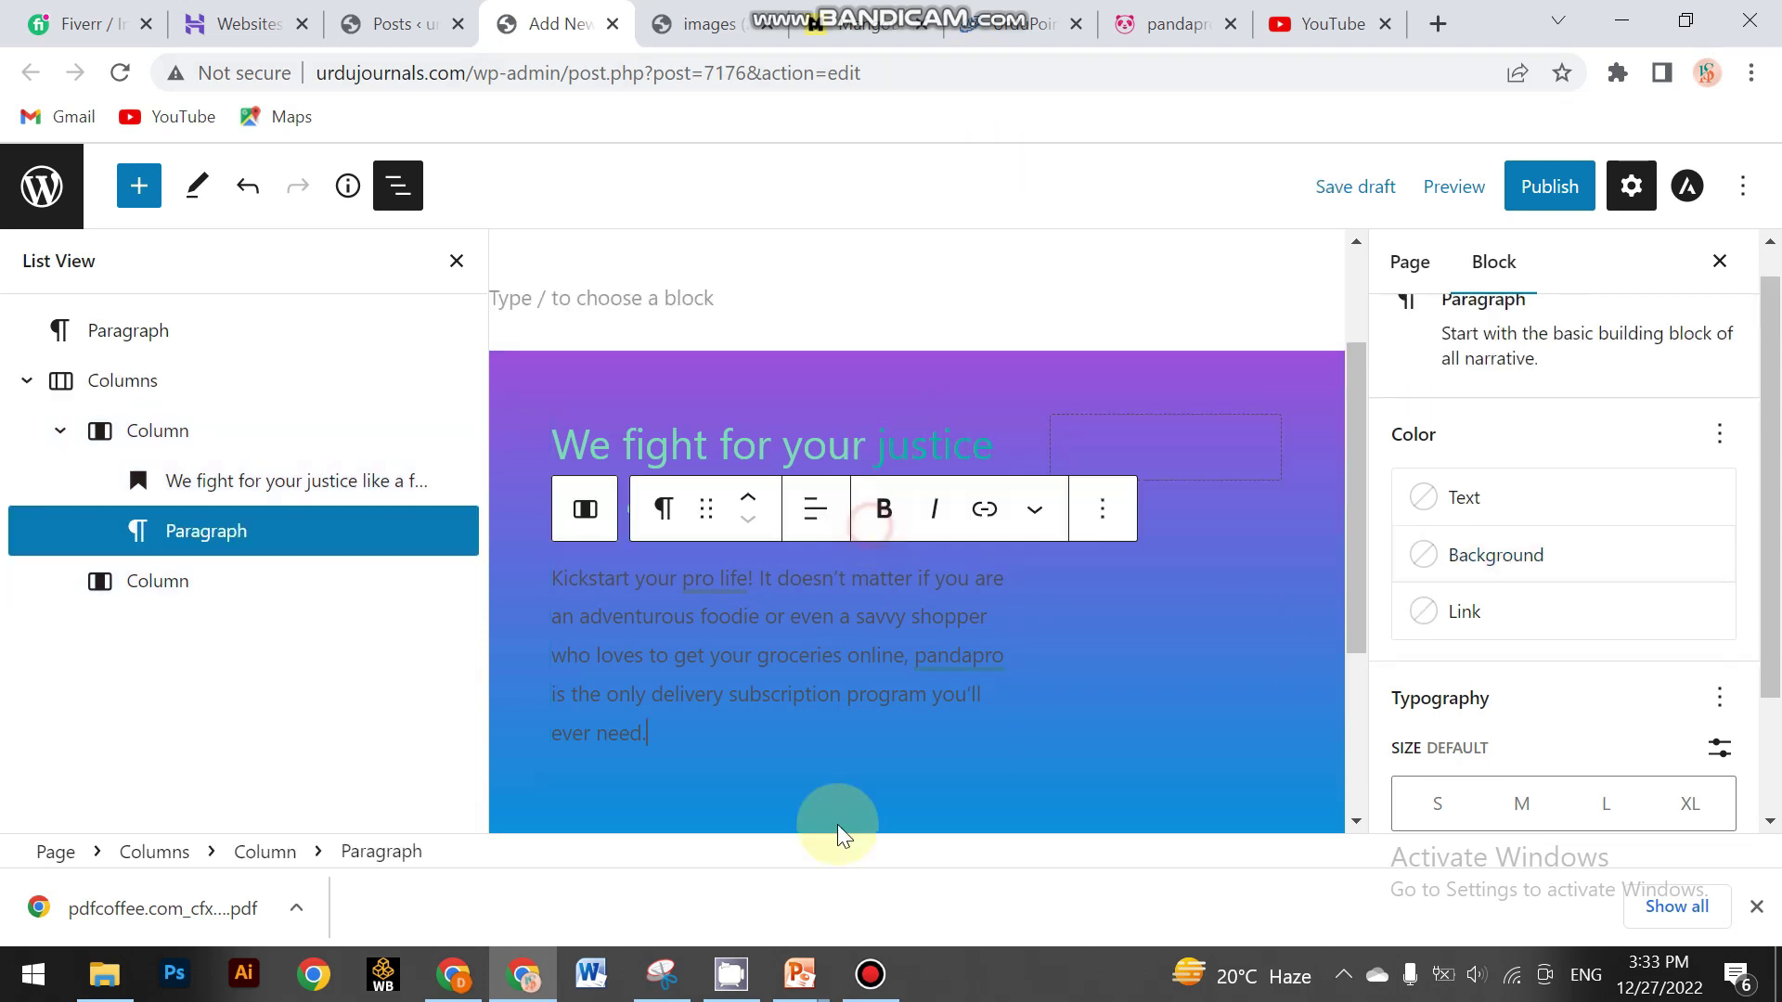
pyautogui.click(872, 991)
pyautogui.click(873, 991)
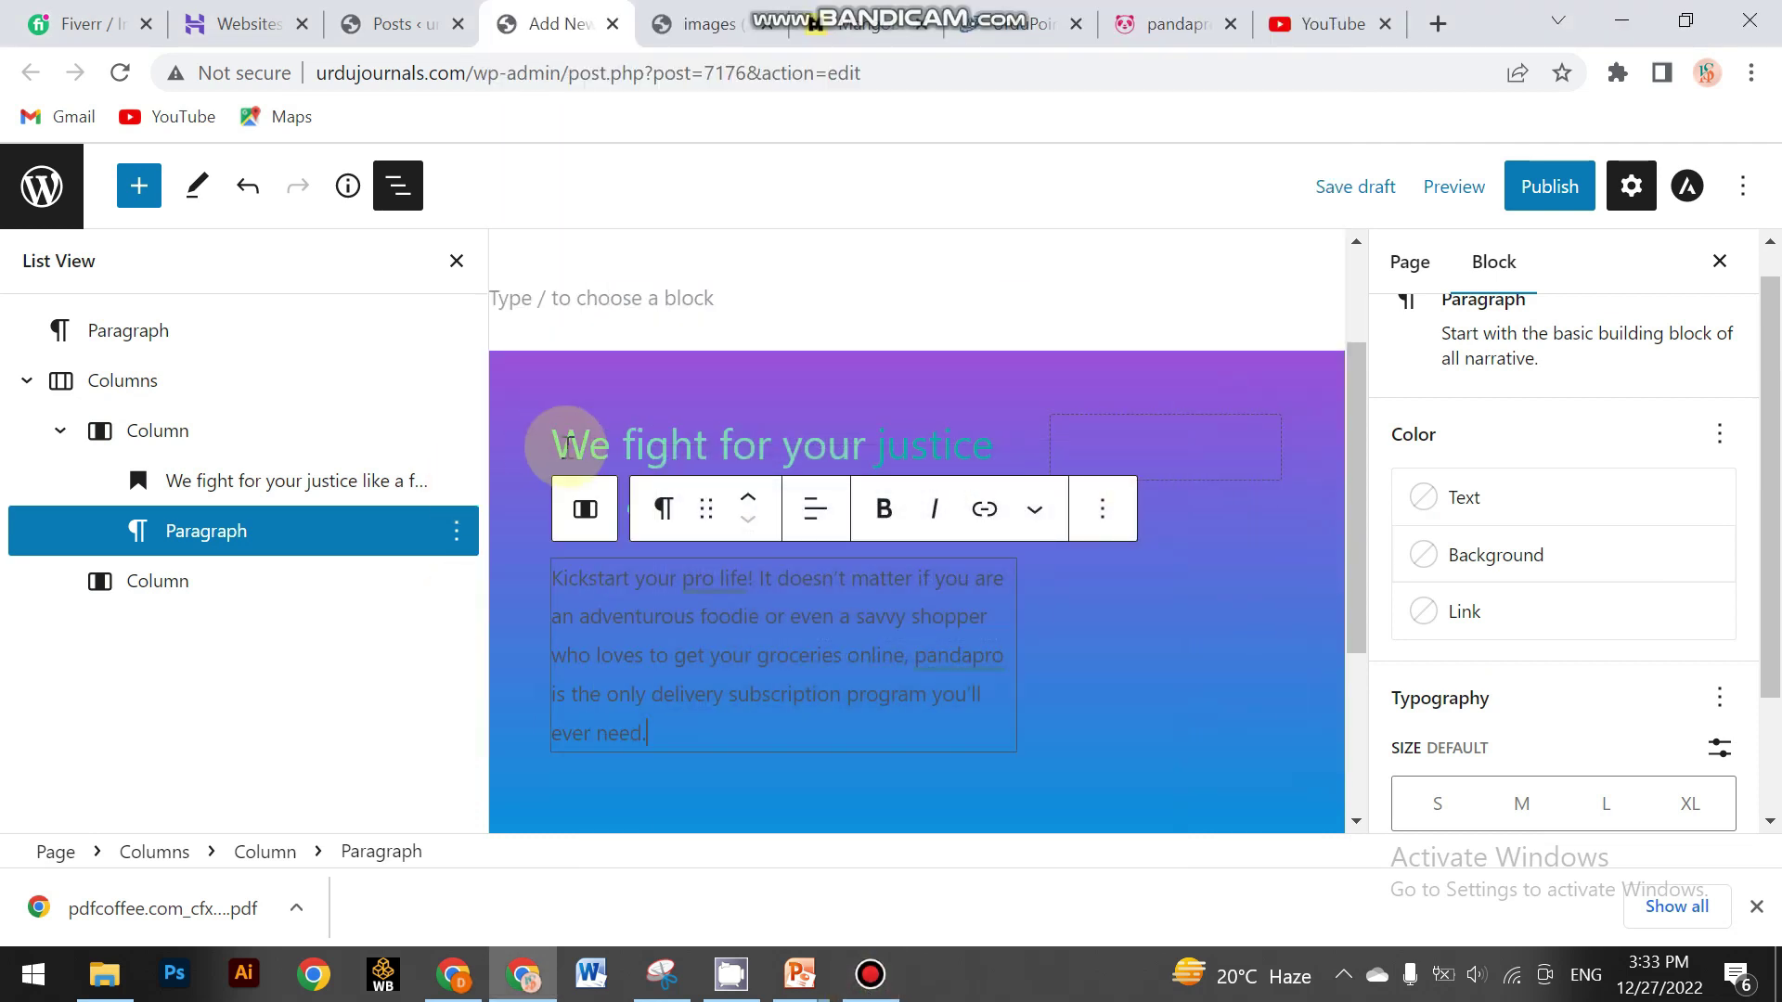
pyautogui.click(456, 261)
pyautogui.click(657, 748)
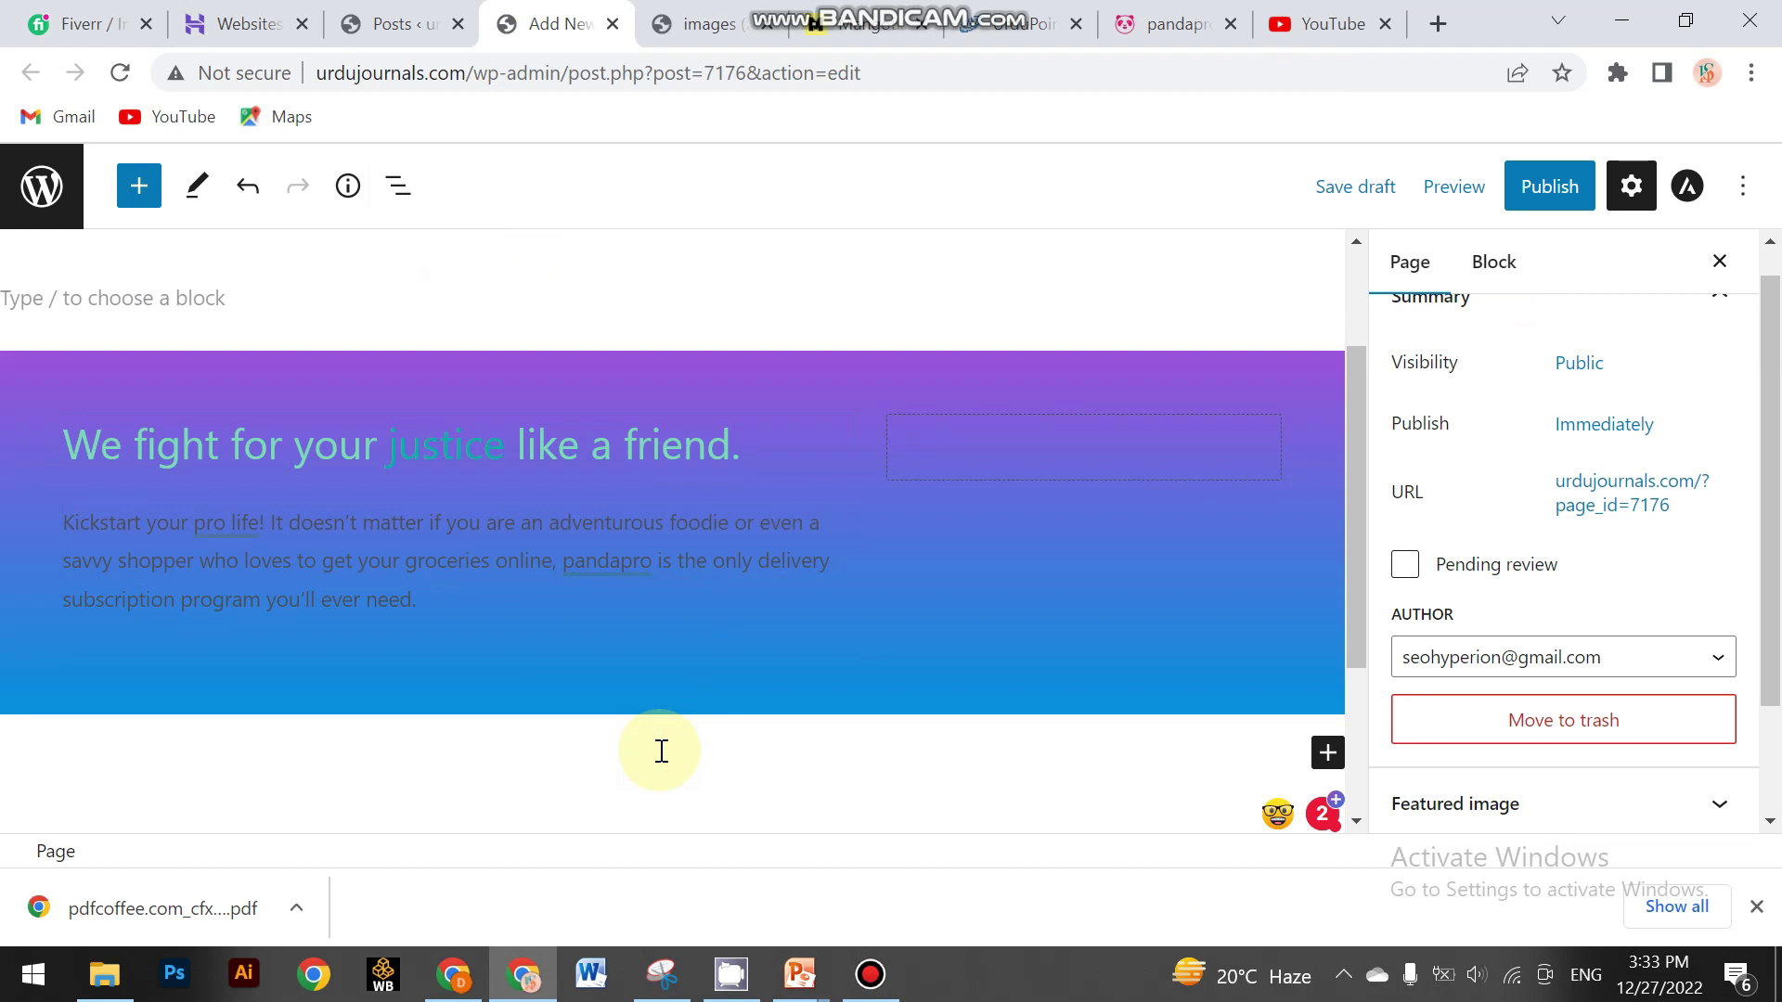
pyautogui.click(1627, 189)
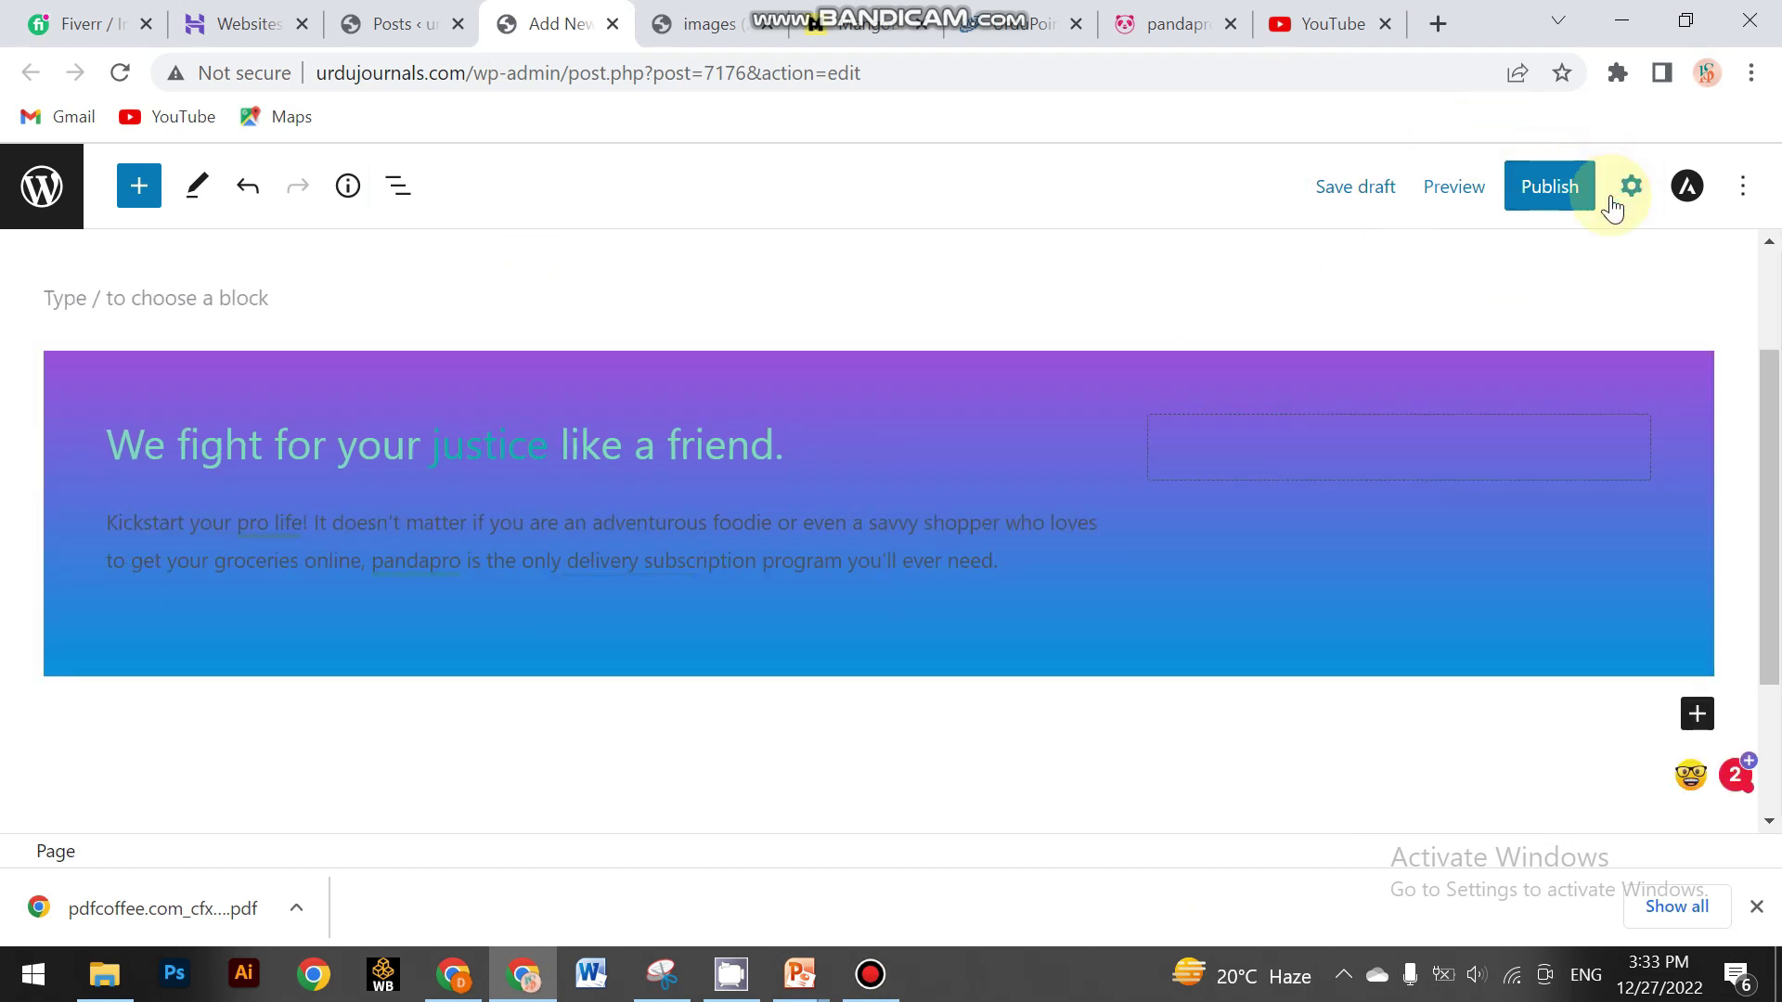
# Preview the page in a new tab and compare its heading and paragraph section with the editor
pyautogui.click(1448, 187)
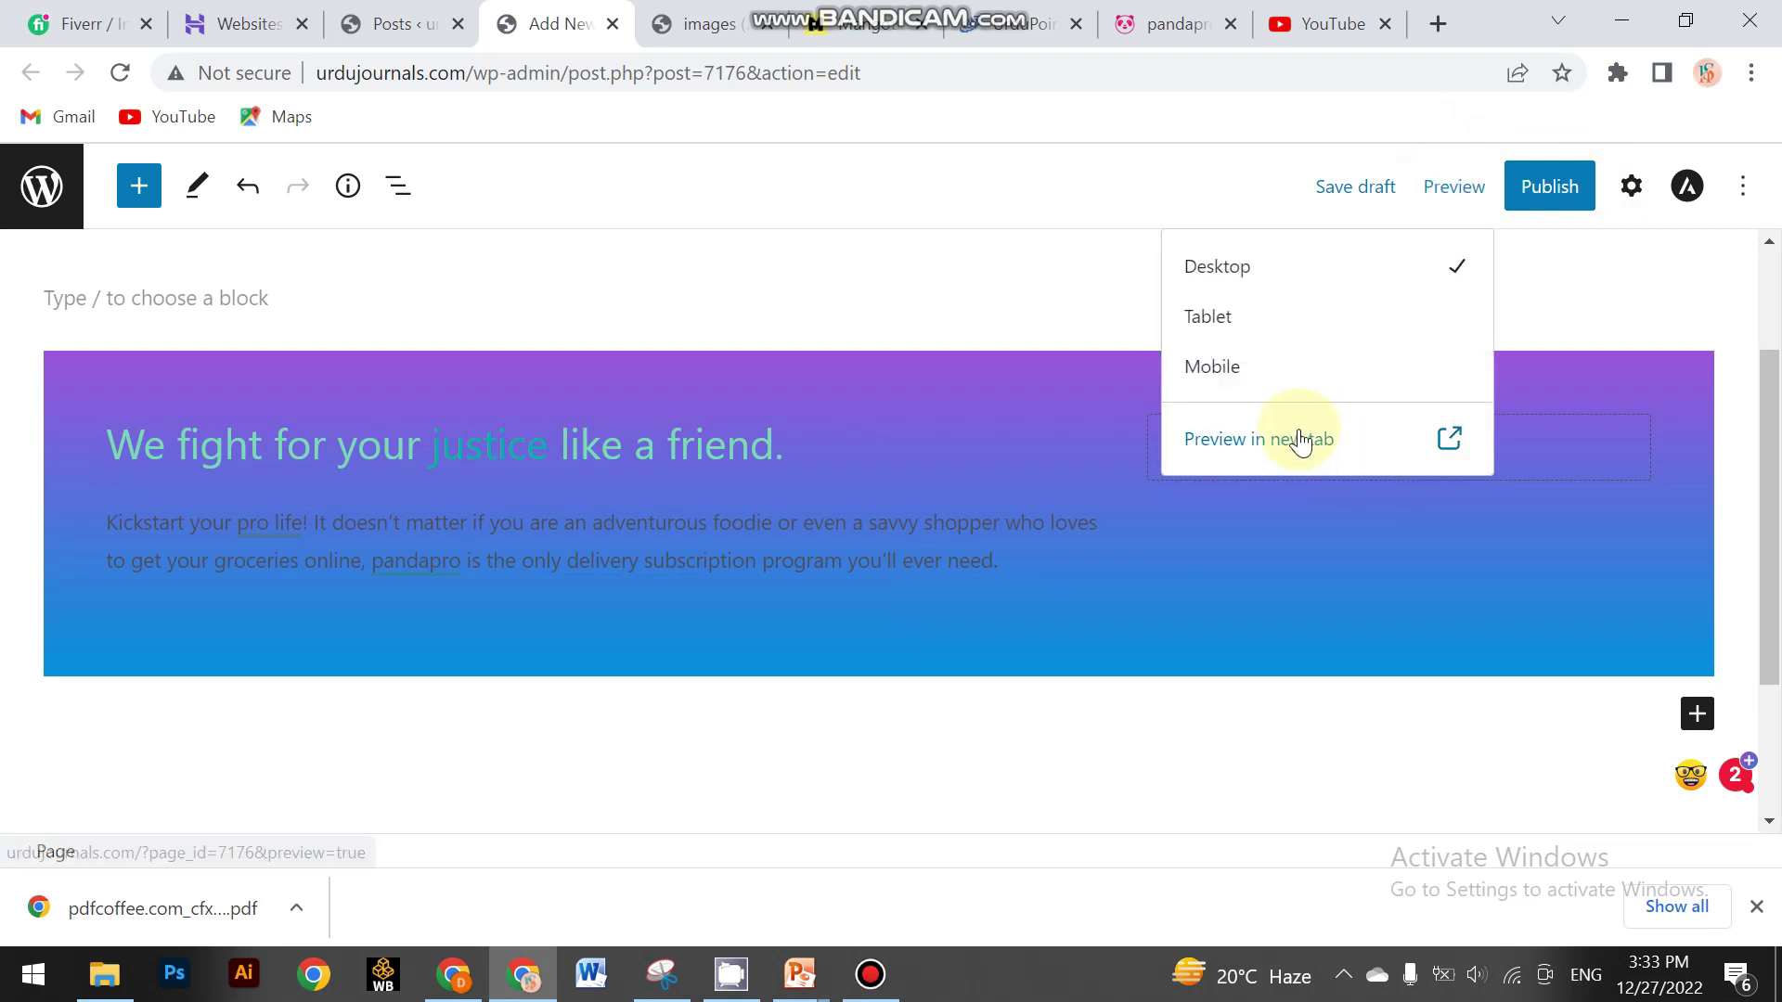
pyautogui.click(1302, 442)
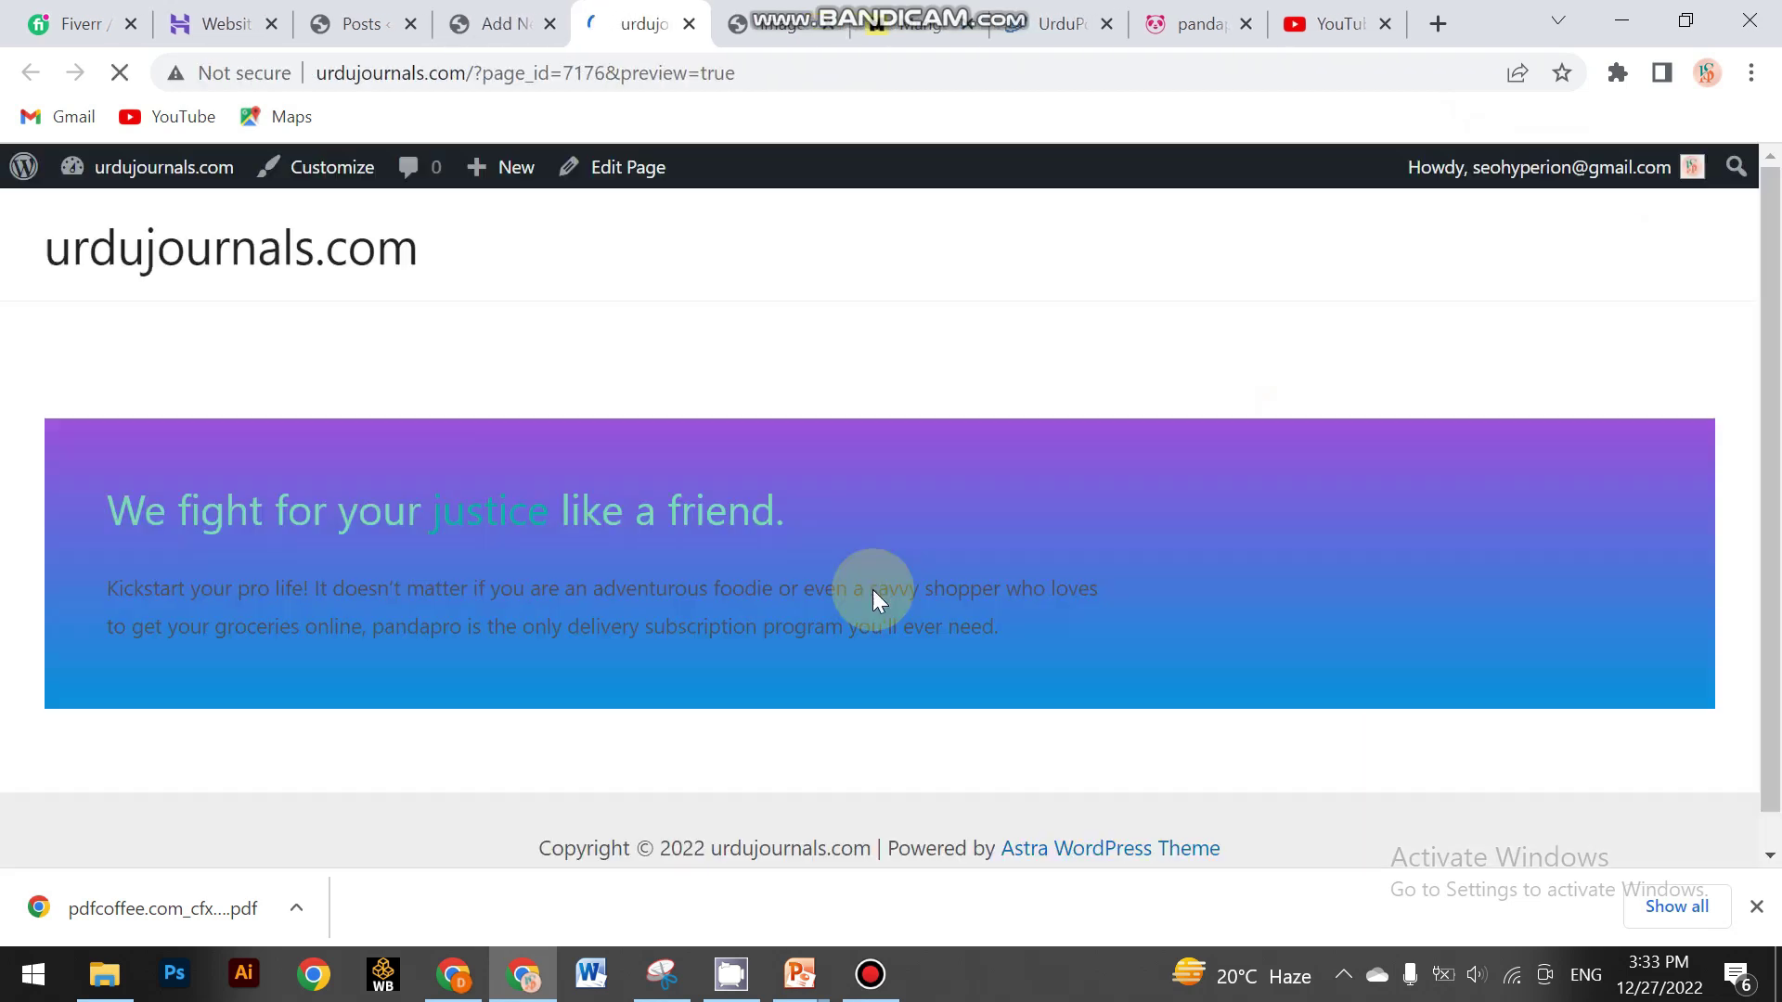
pyautogui.scroll(-1, 709, 527)
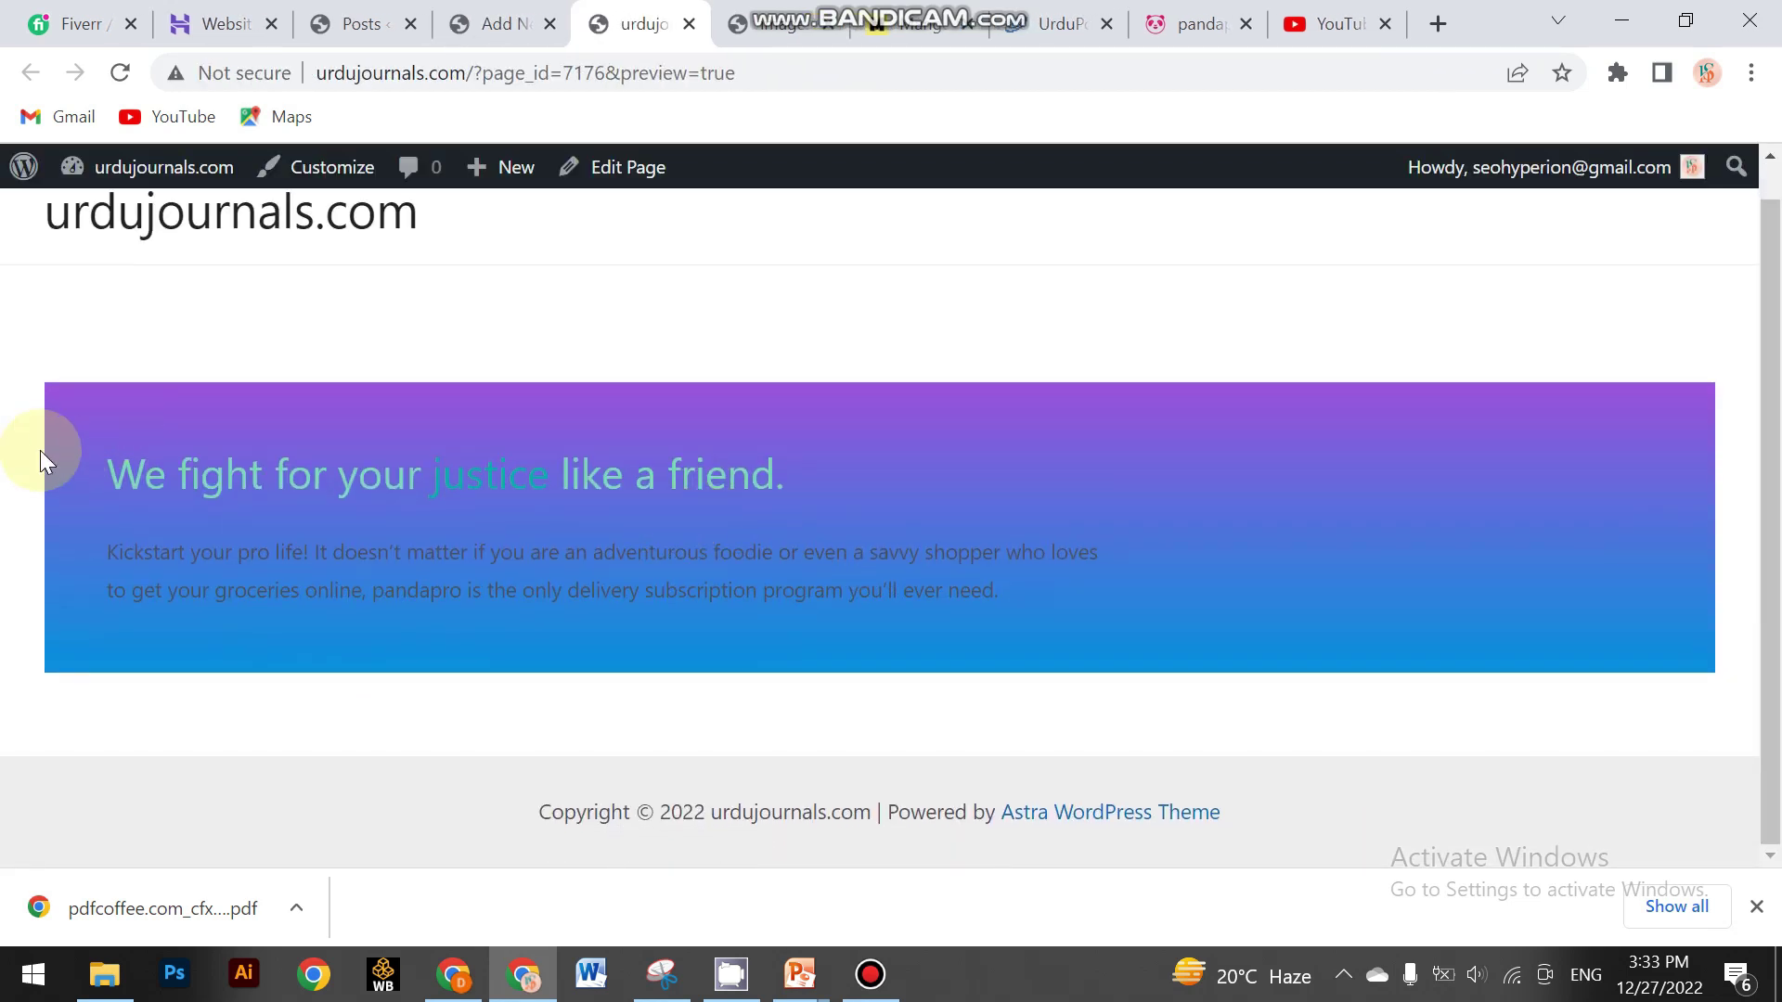
pyautogui.moveTo(87, 482); pyautogui.dragTo(989, 594)
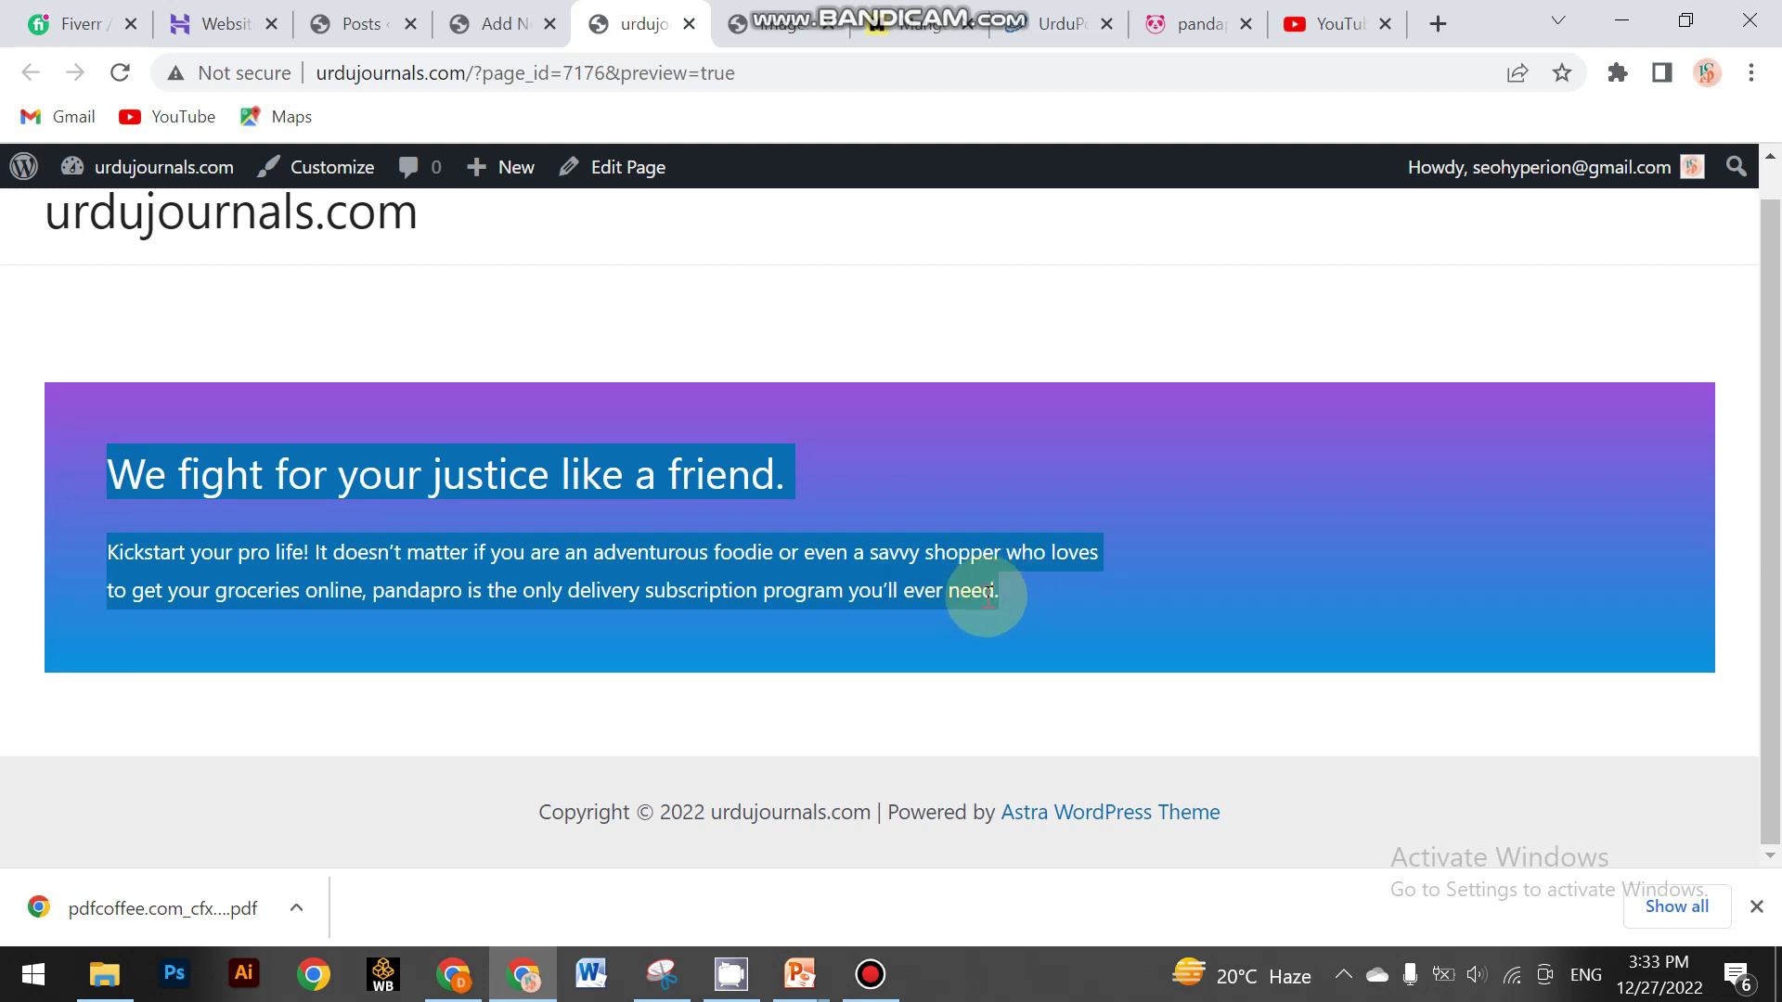
pyautogui.click(502, 23)
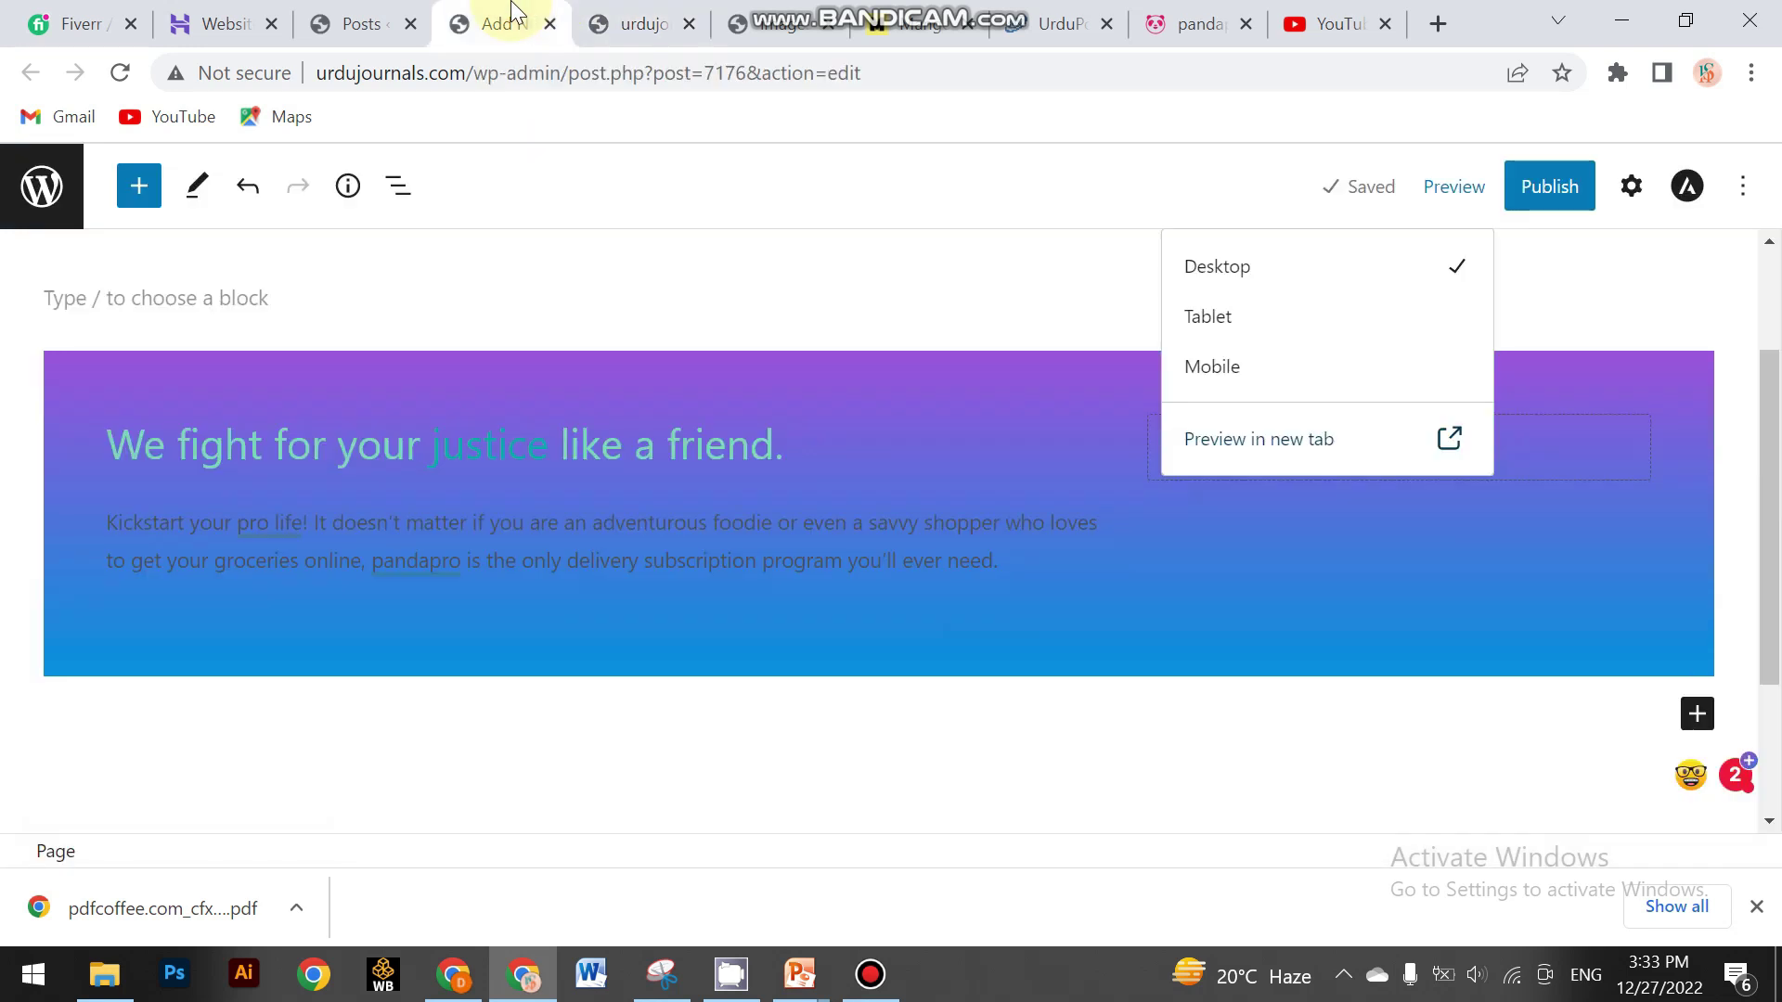
pyautogui.click(623, 21)
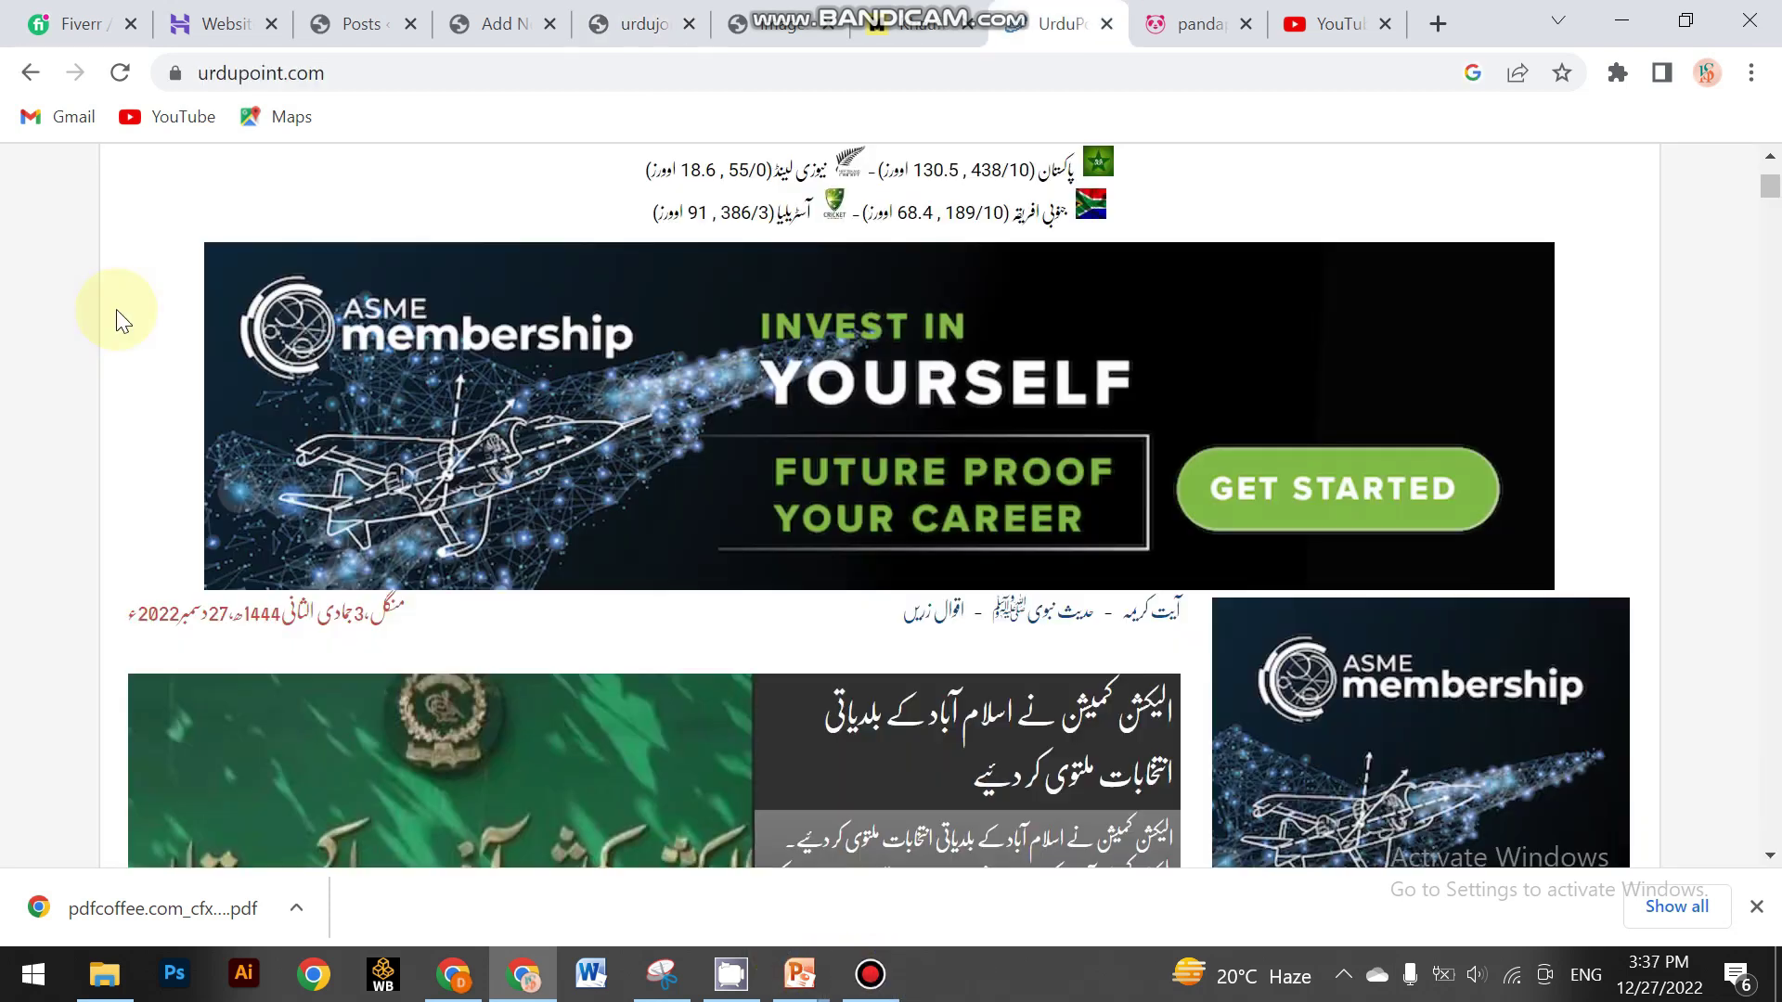
# Examine the UrduPoint homepage's layout, from its navigation bar through the news, video, business, mobile and poetry sections
pyautogui.scroll(-8, 181, 392)
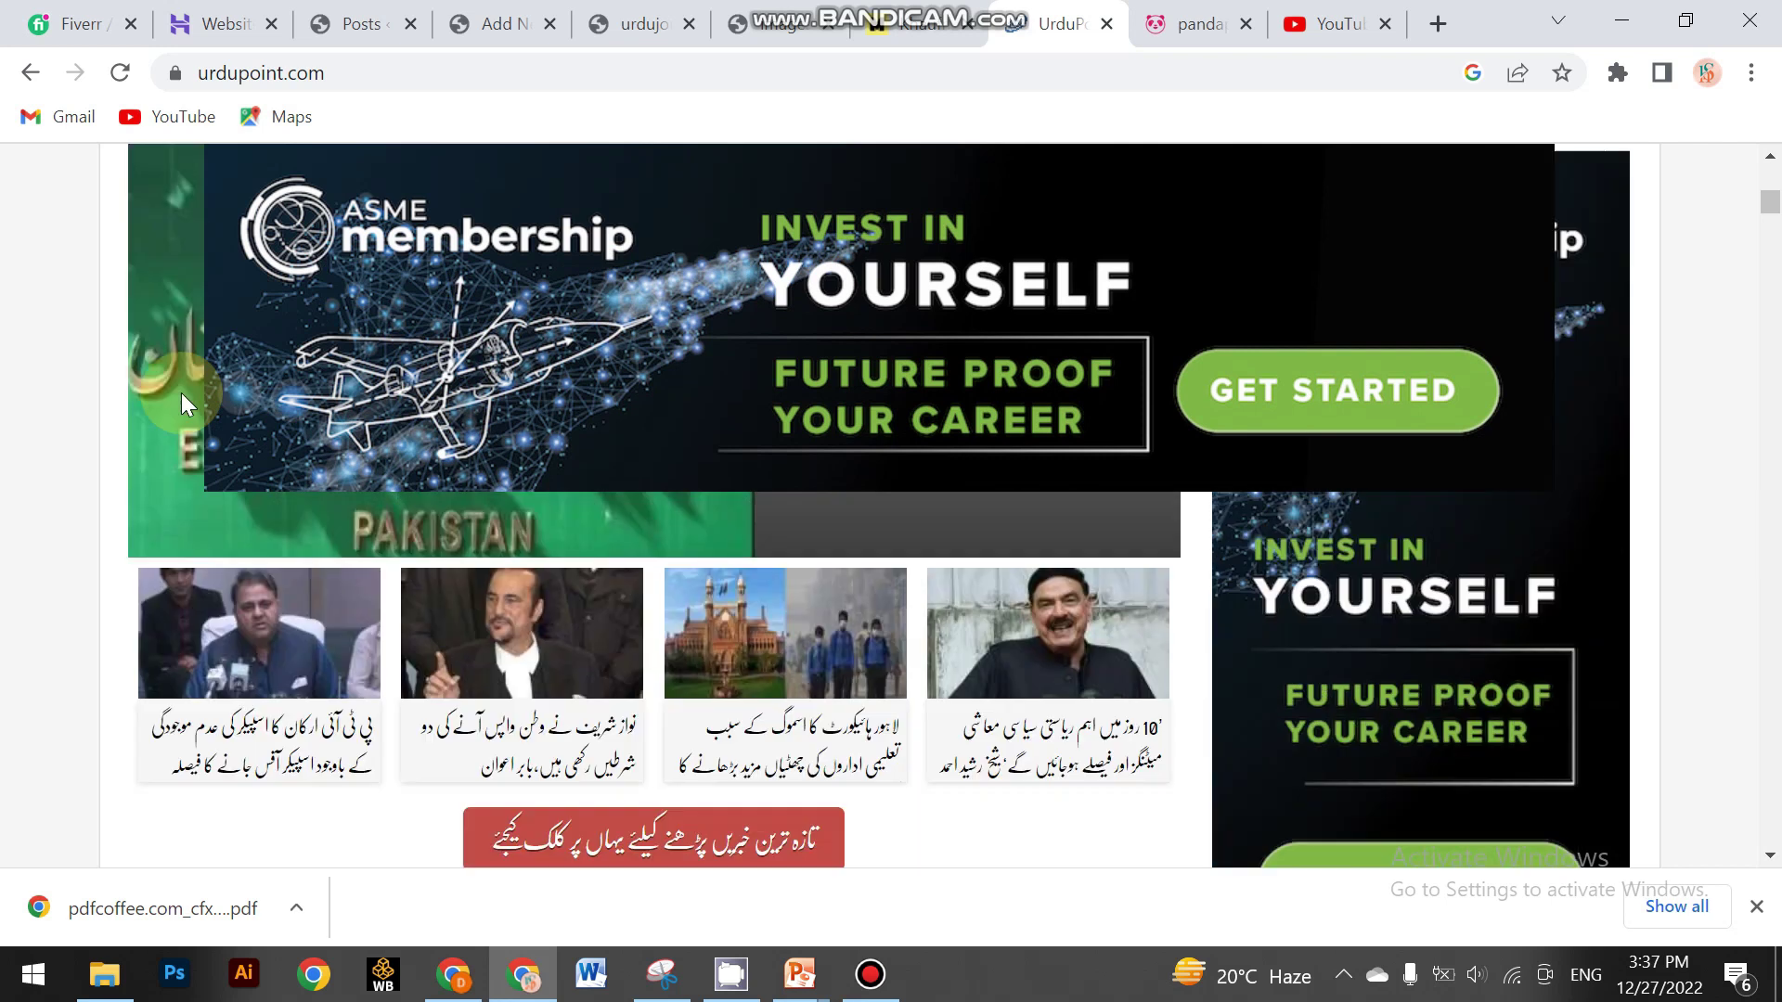
pyautogui.scroll(-4, 183, 409)
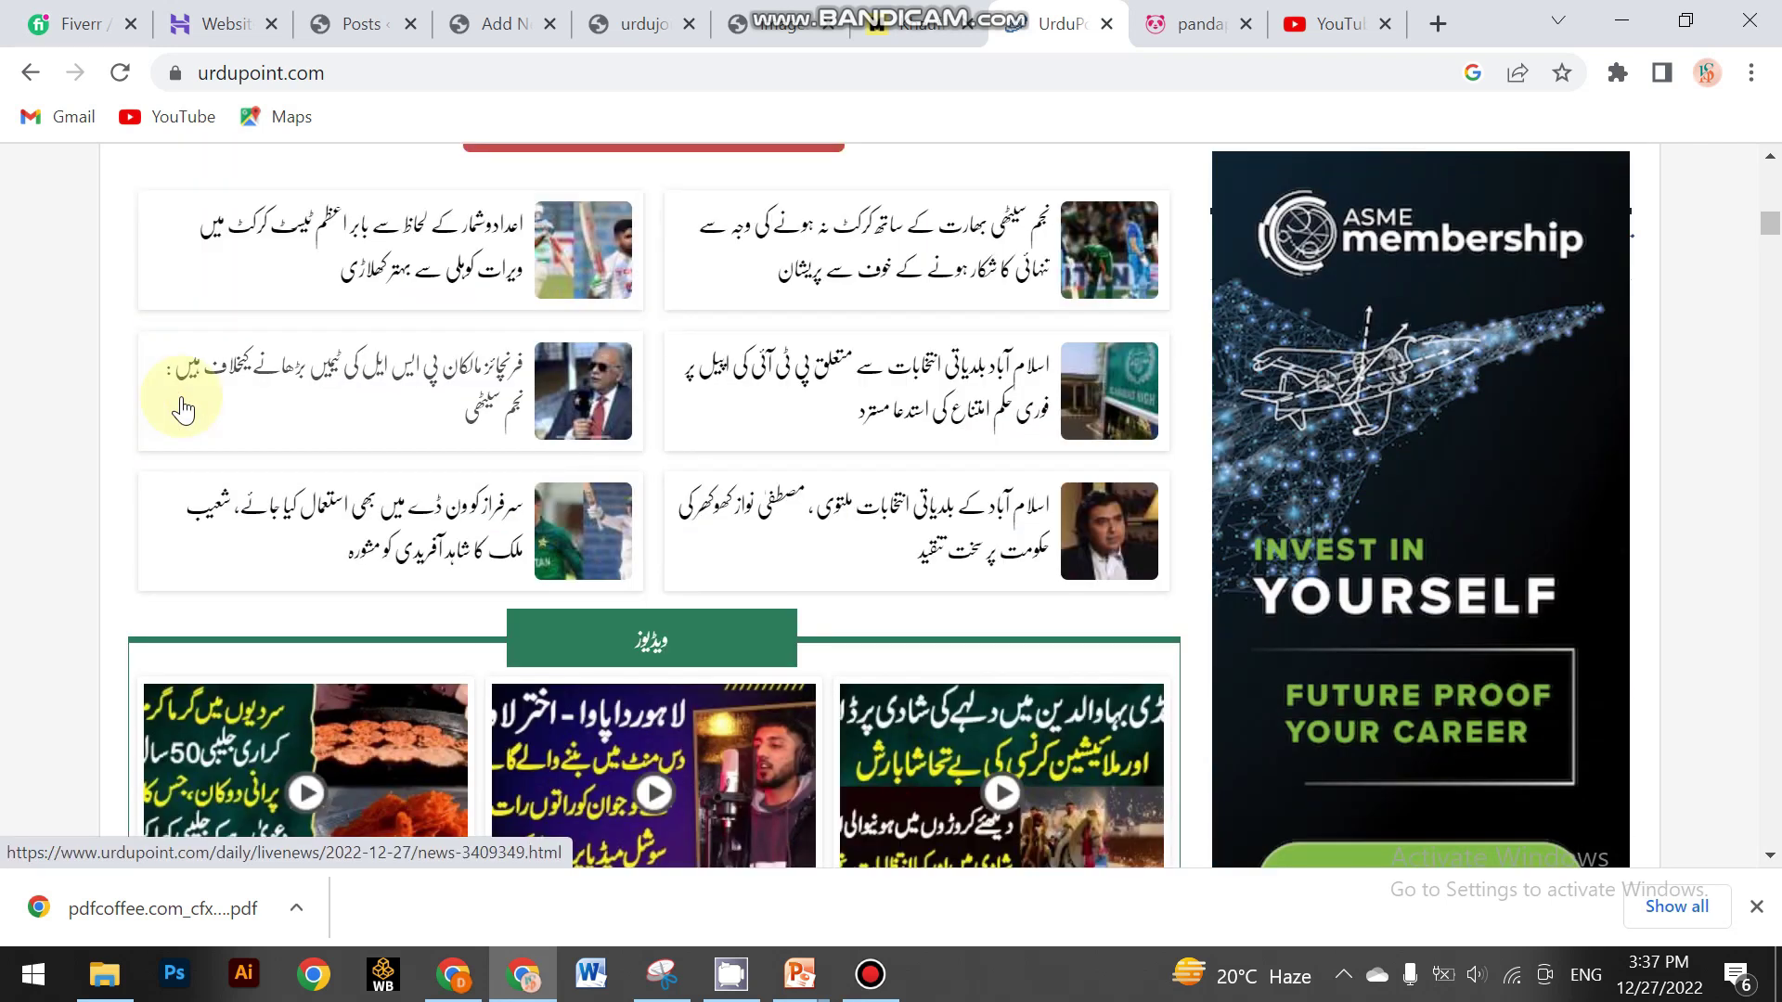
pyautogui.scroll(-8, 183, 409)
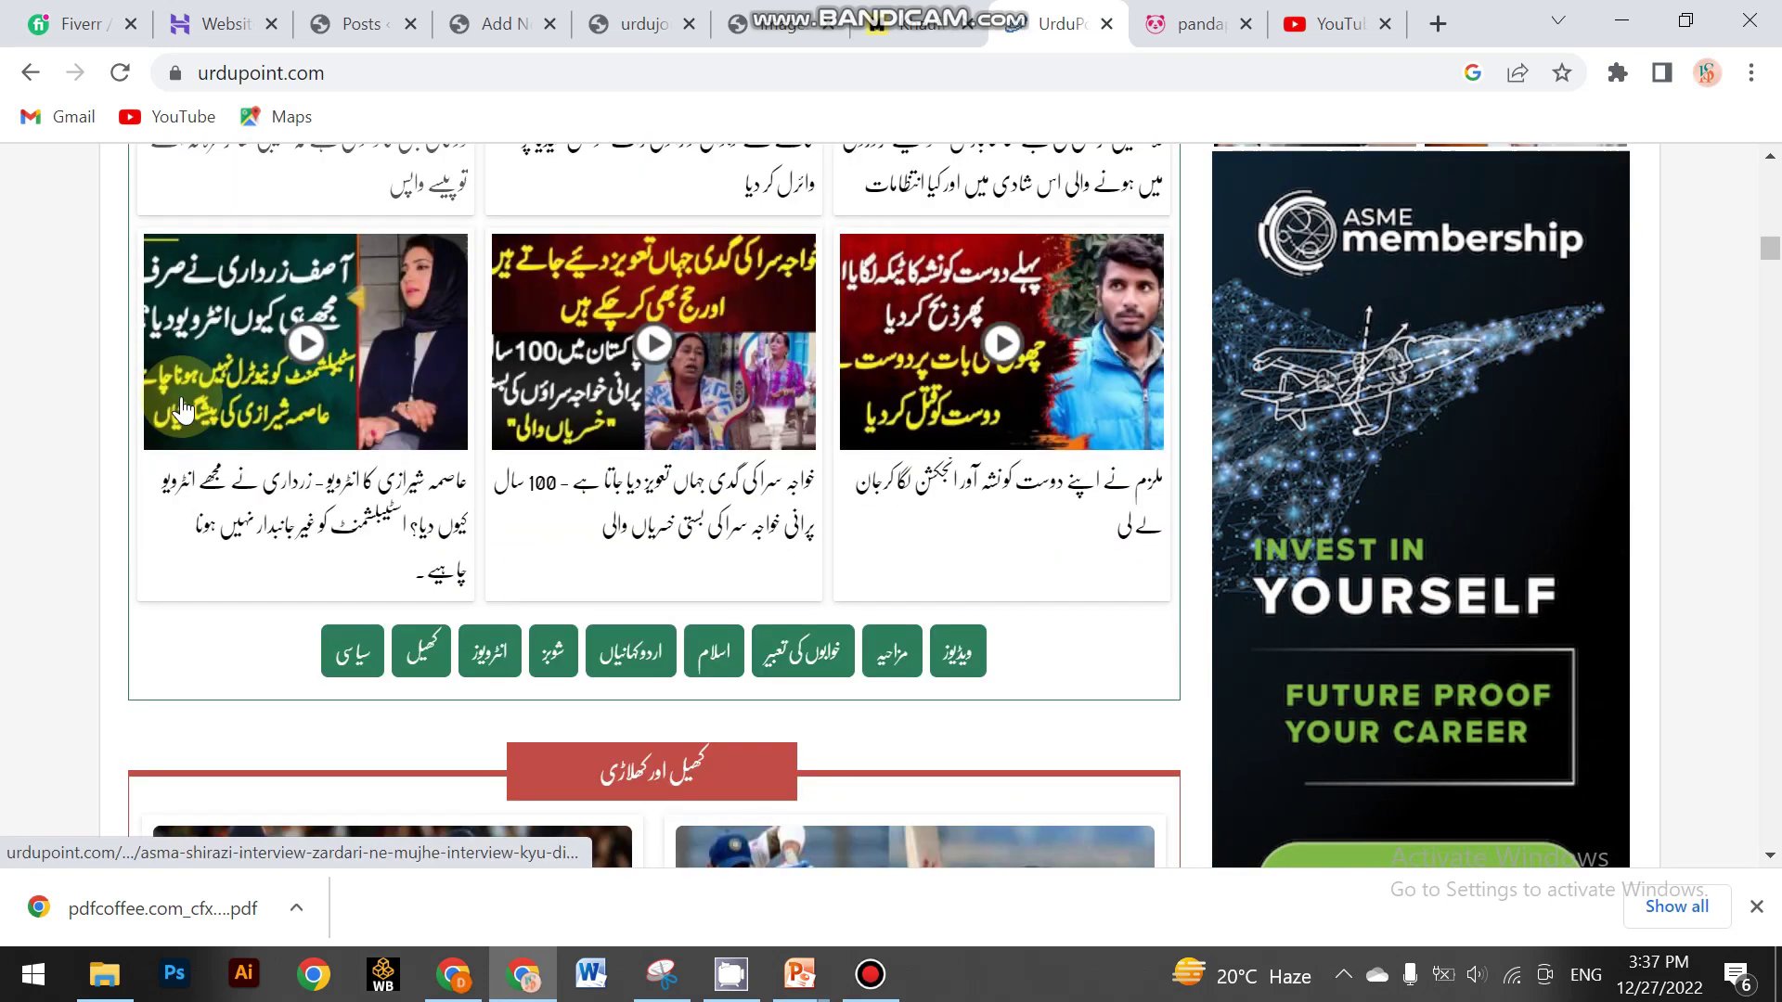
pyautogui.scroll(-15, 183, 409)
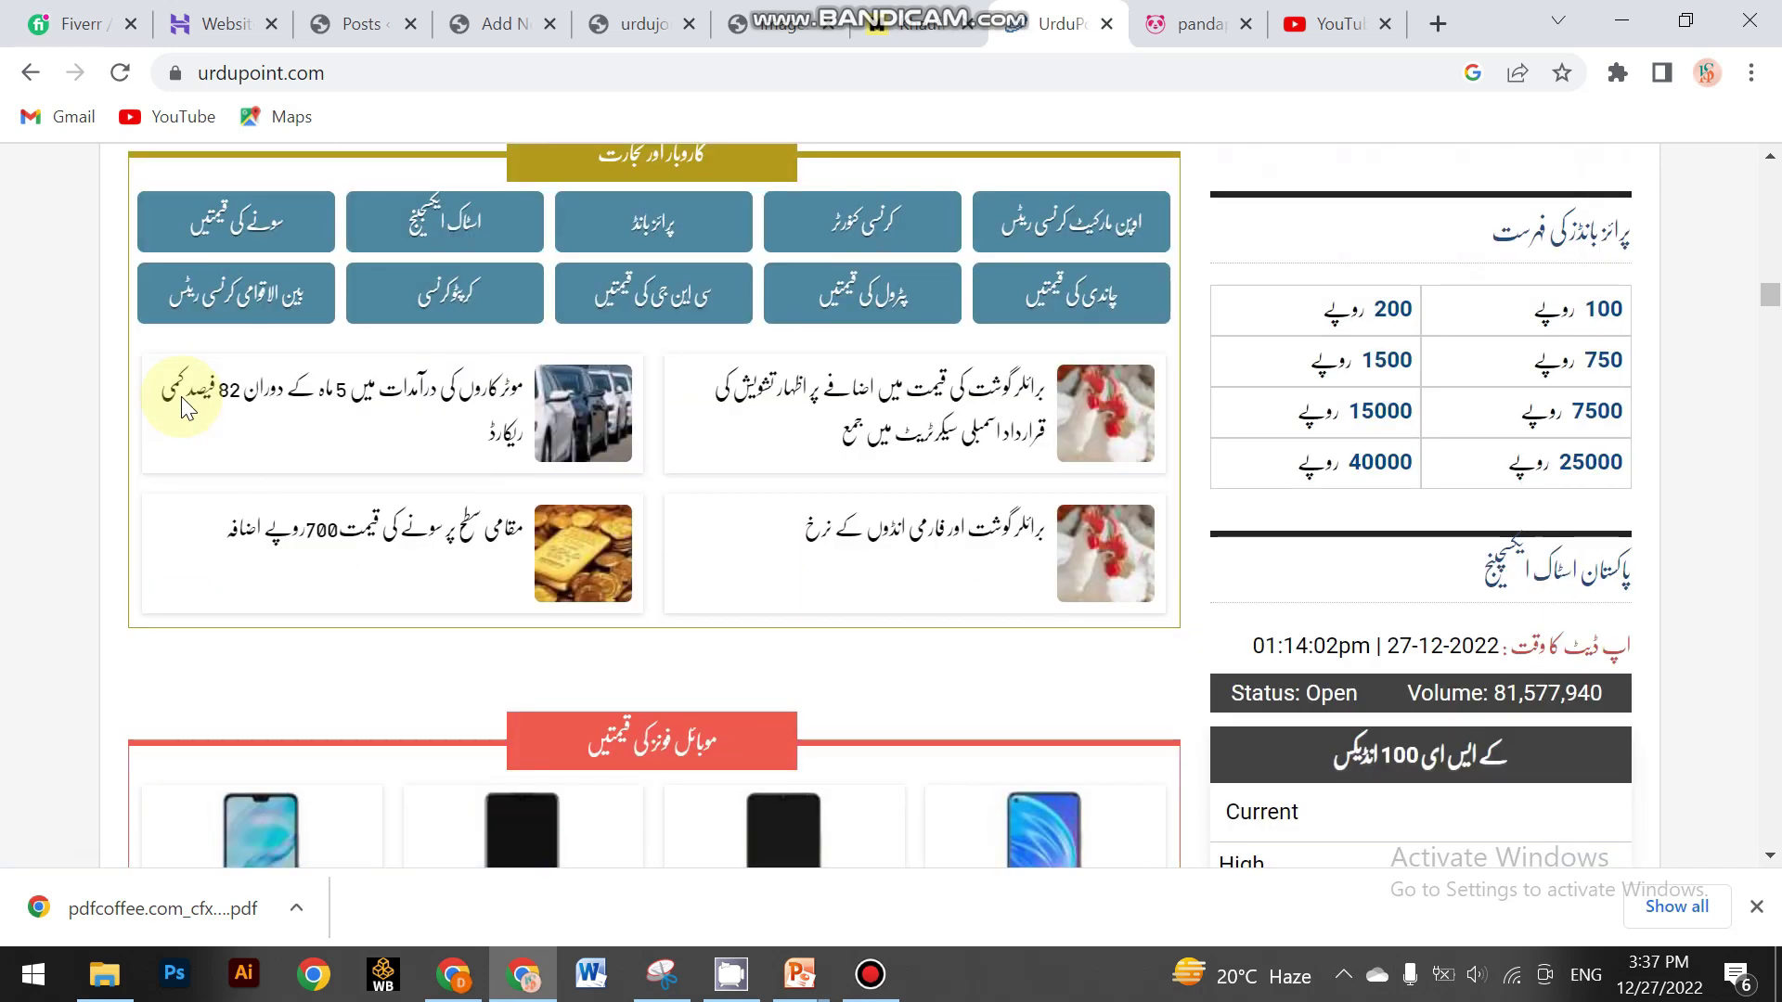
pyautogui.scroll(-5, 302, 368)
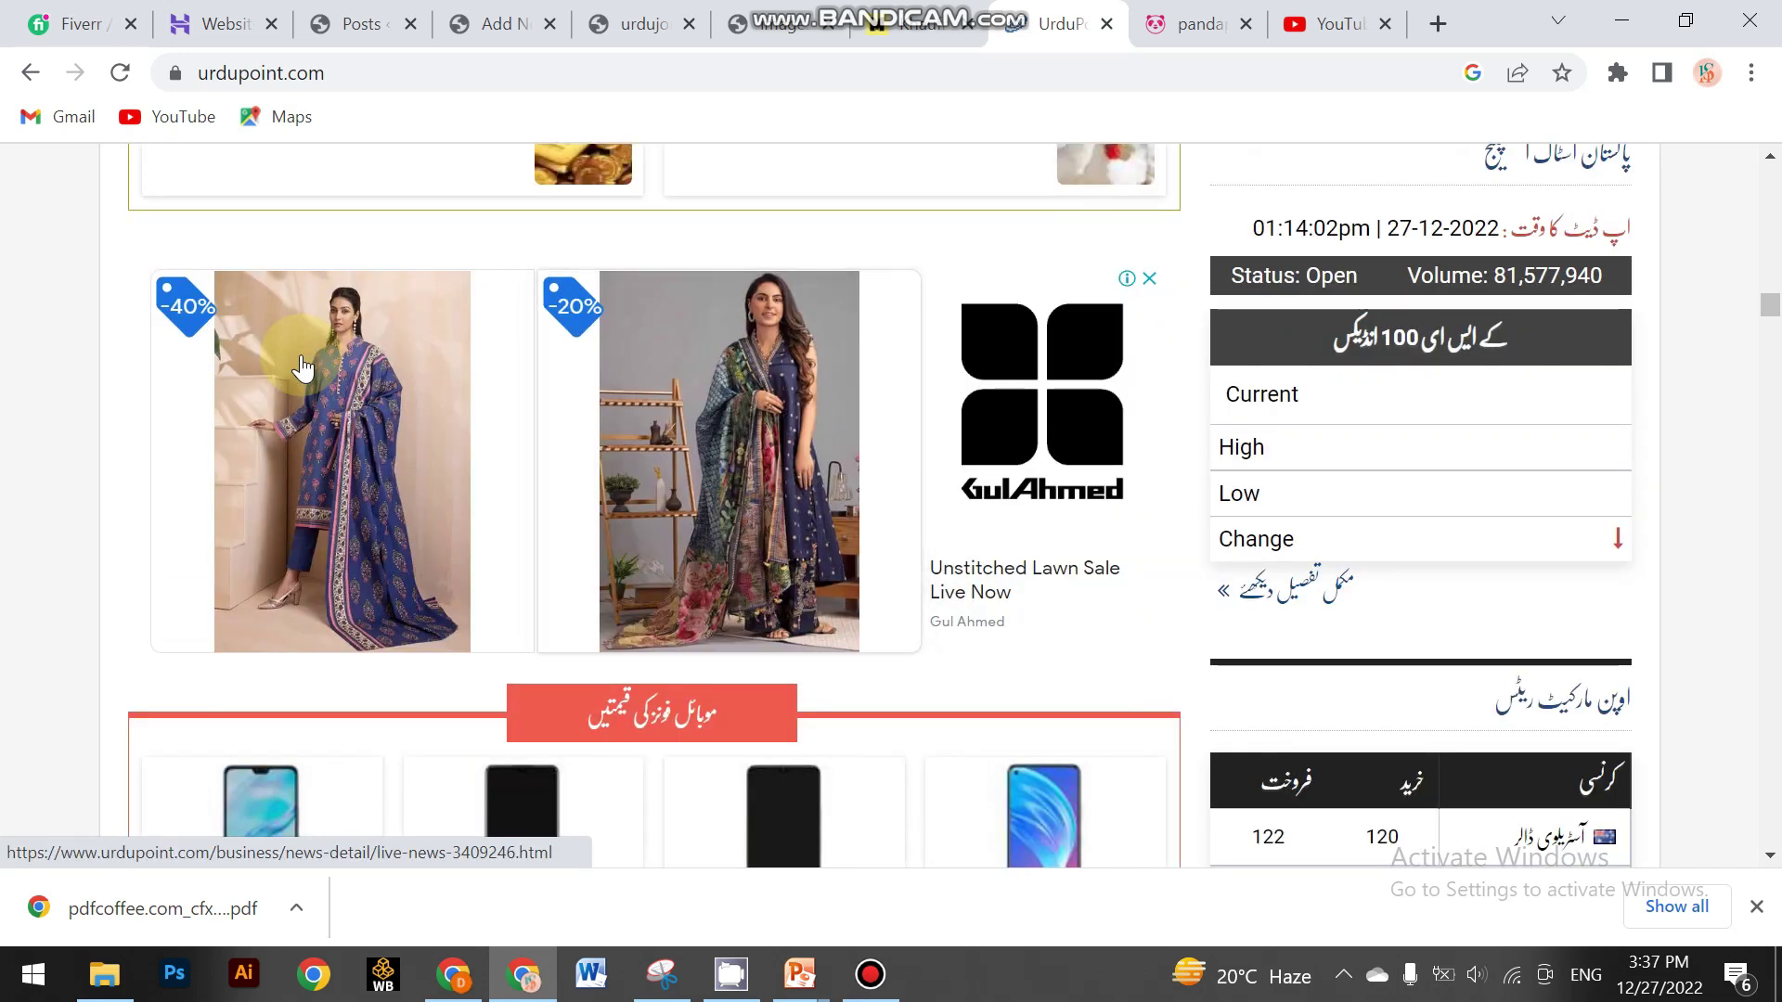
pyautogui.scroll(-14, 301, 369)
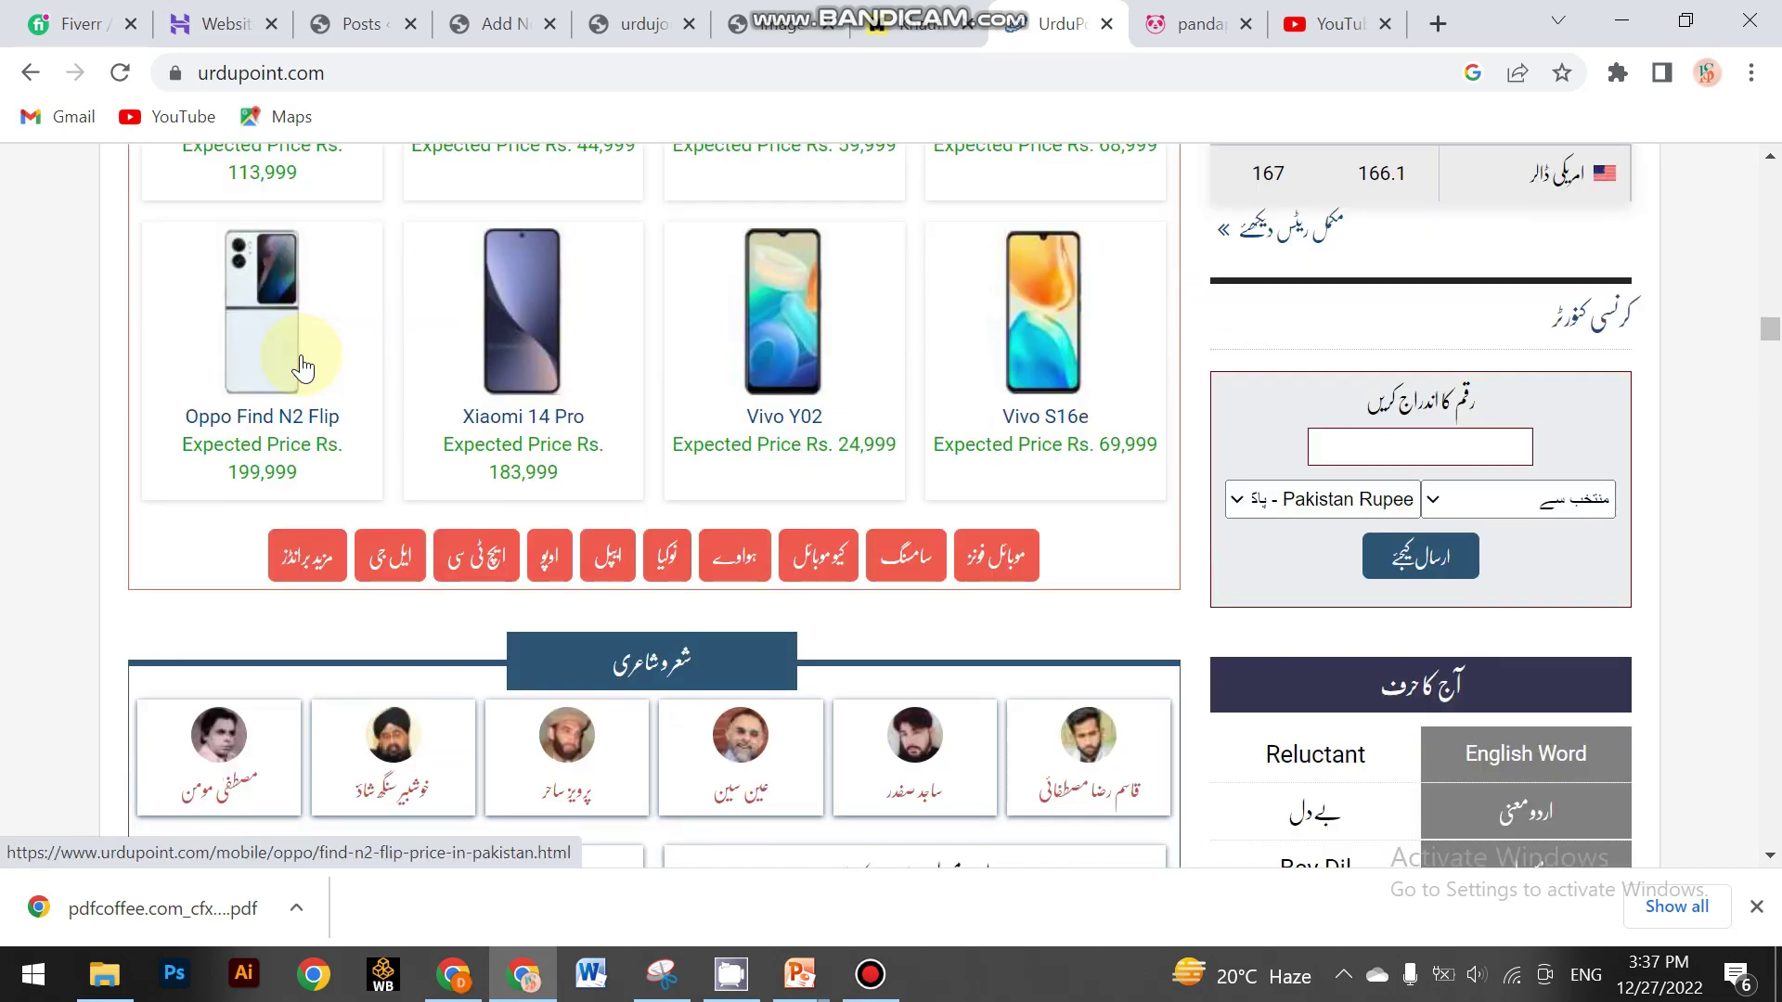
pyautogui.scroll(-8, 302, 369)
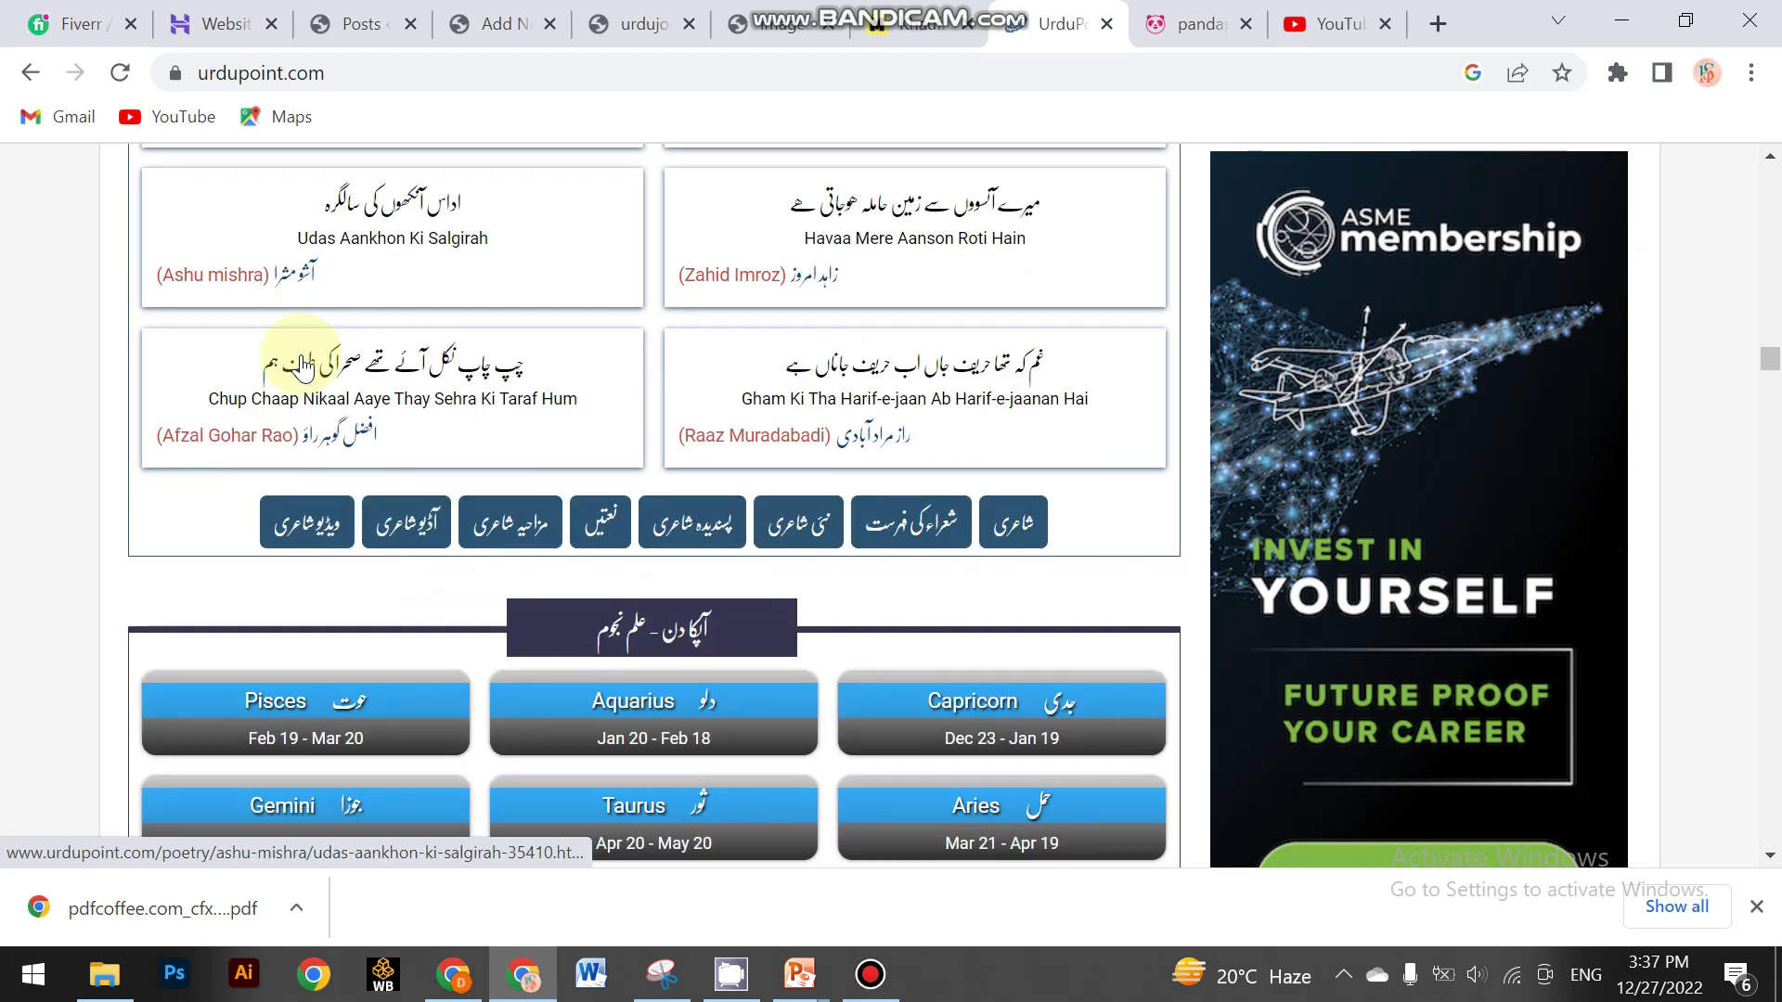
pyautogui.scroll(20, 302, 367)
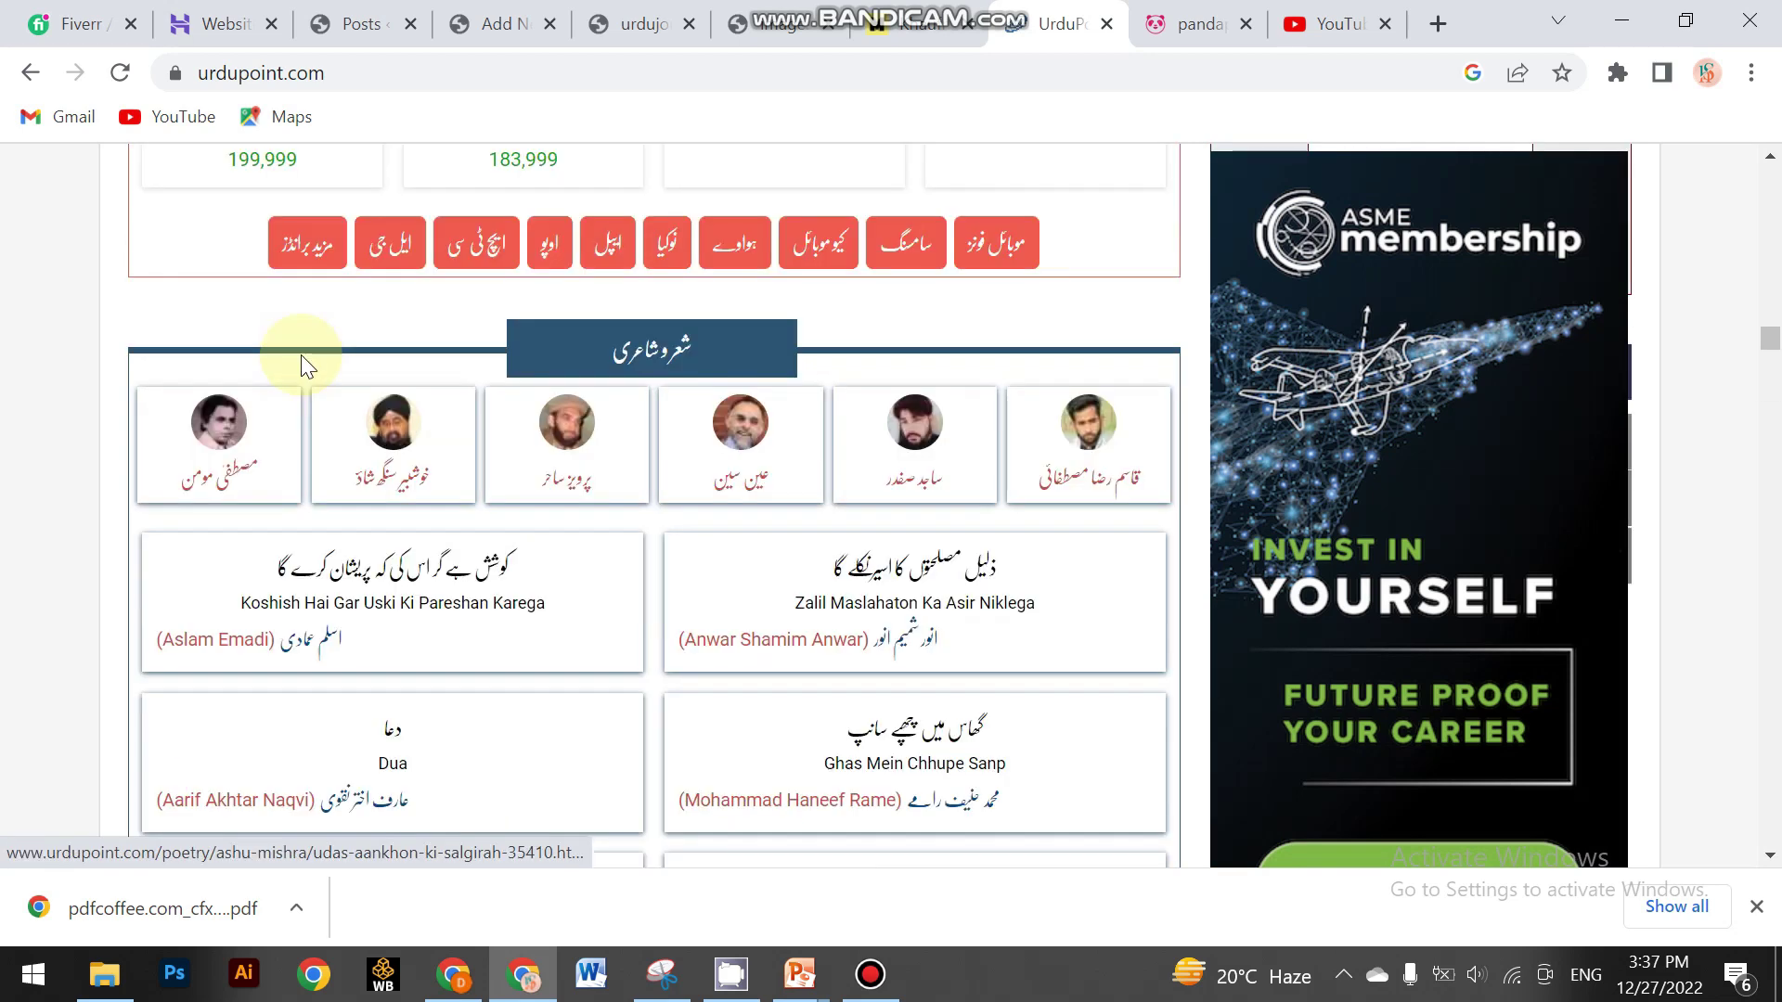
pyautogui.scroll(20, 301, 357)
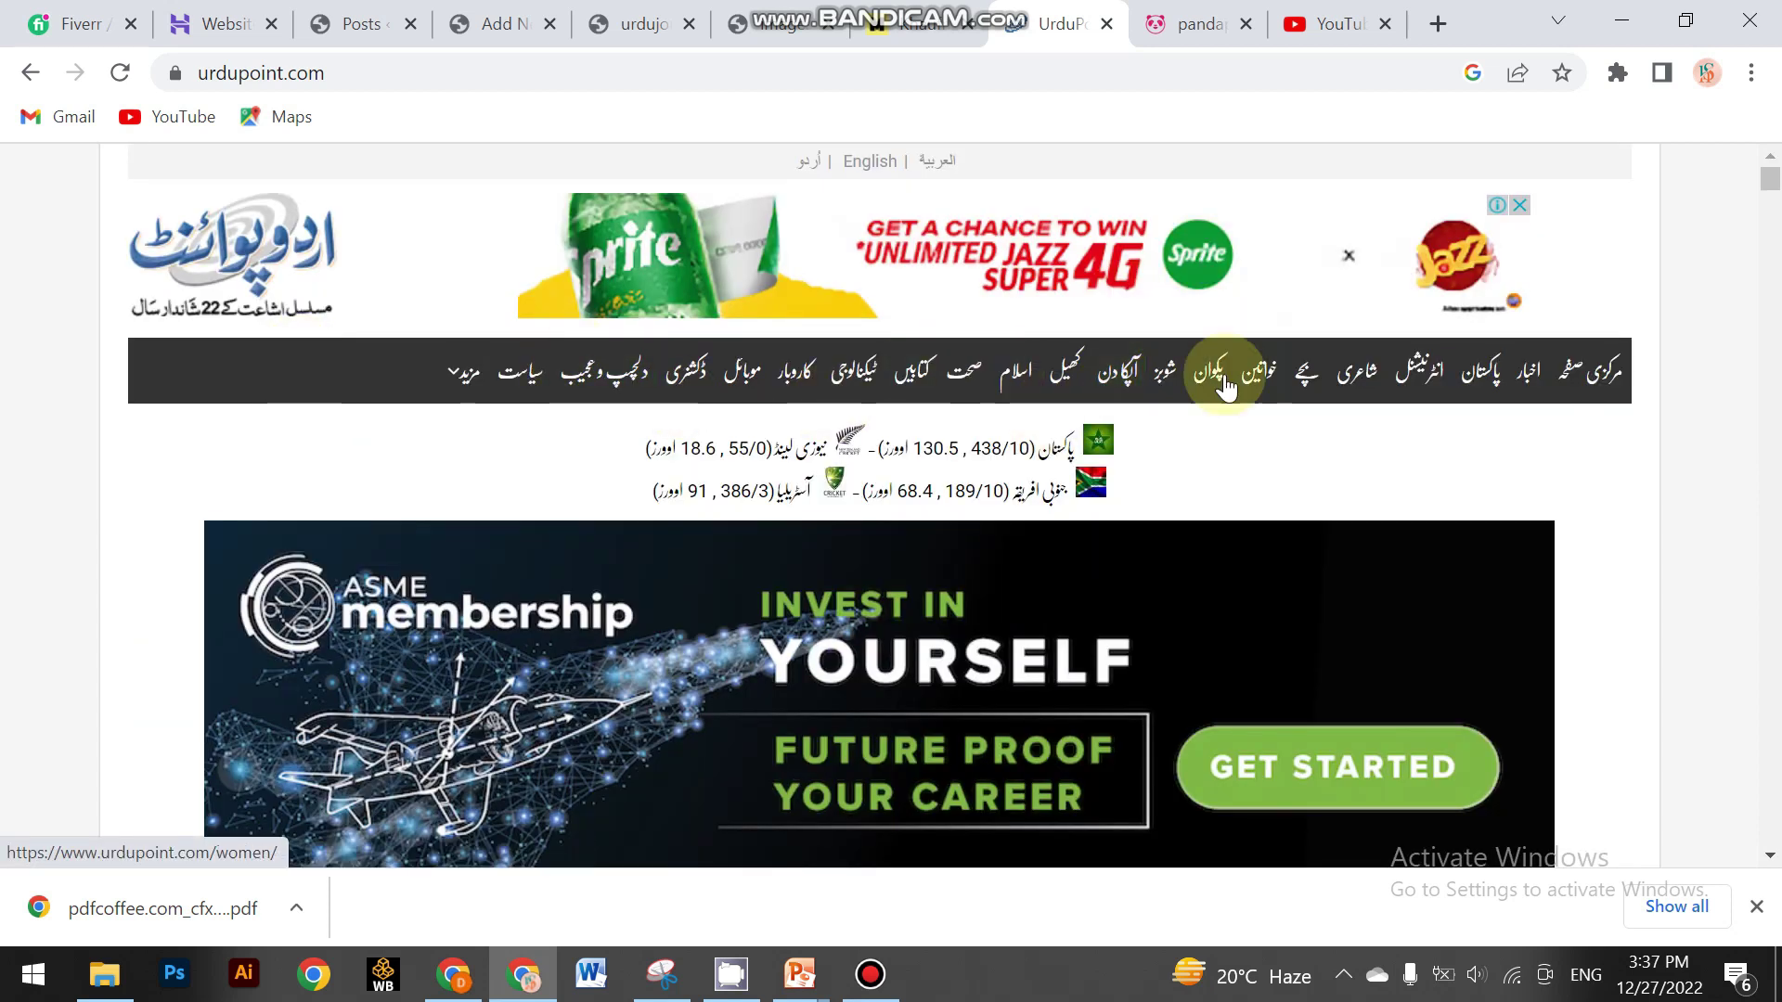
pyautogui.scroll(-4, 1226, 386)
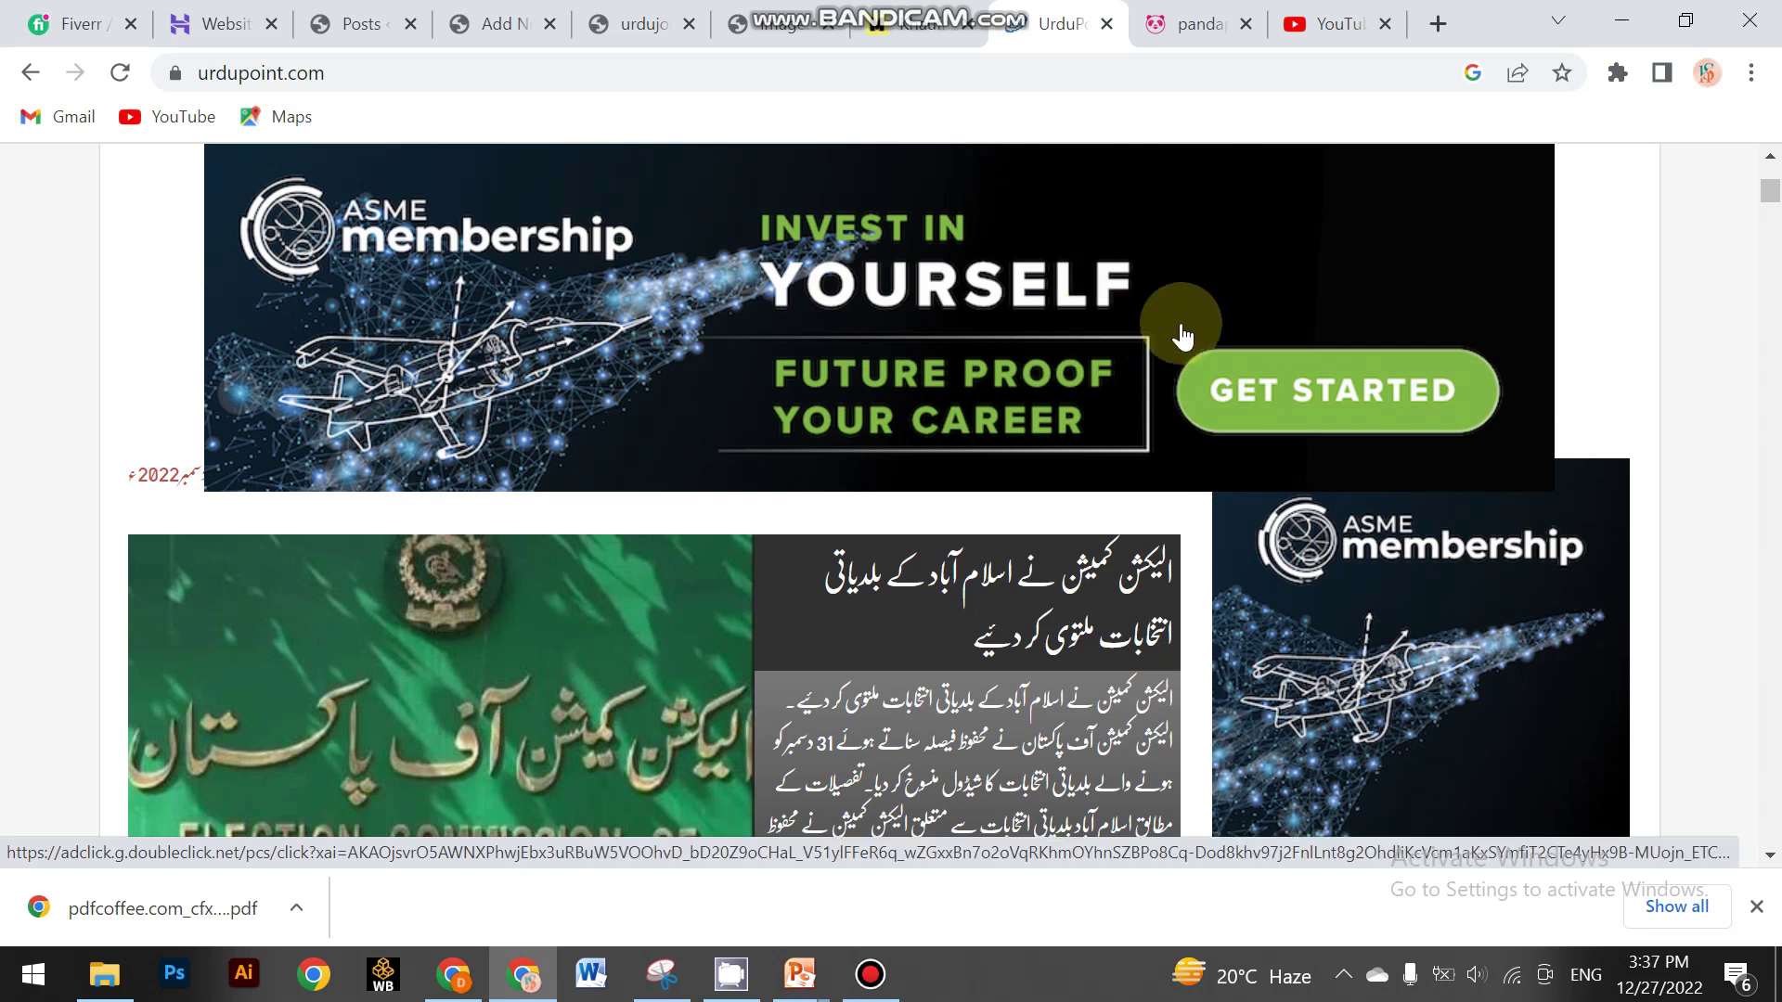
# Switch to the foodpanda pandapro page and look over its sections
pyautogui.click(1212, 23)
pyautogui.scroll(5, 984, 460)
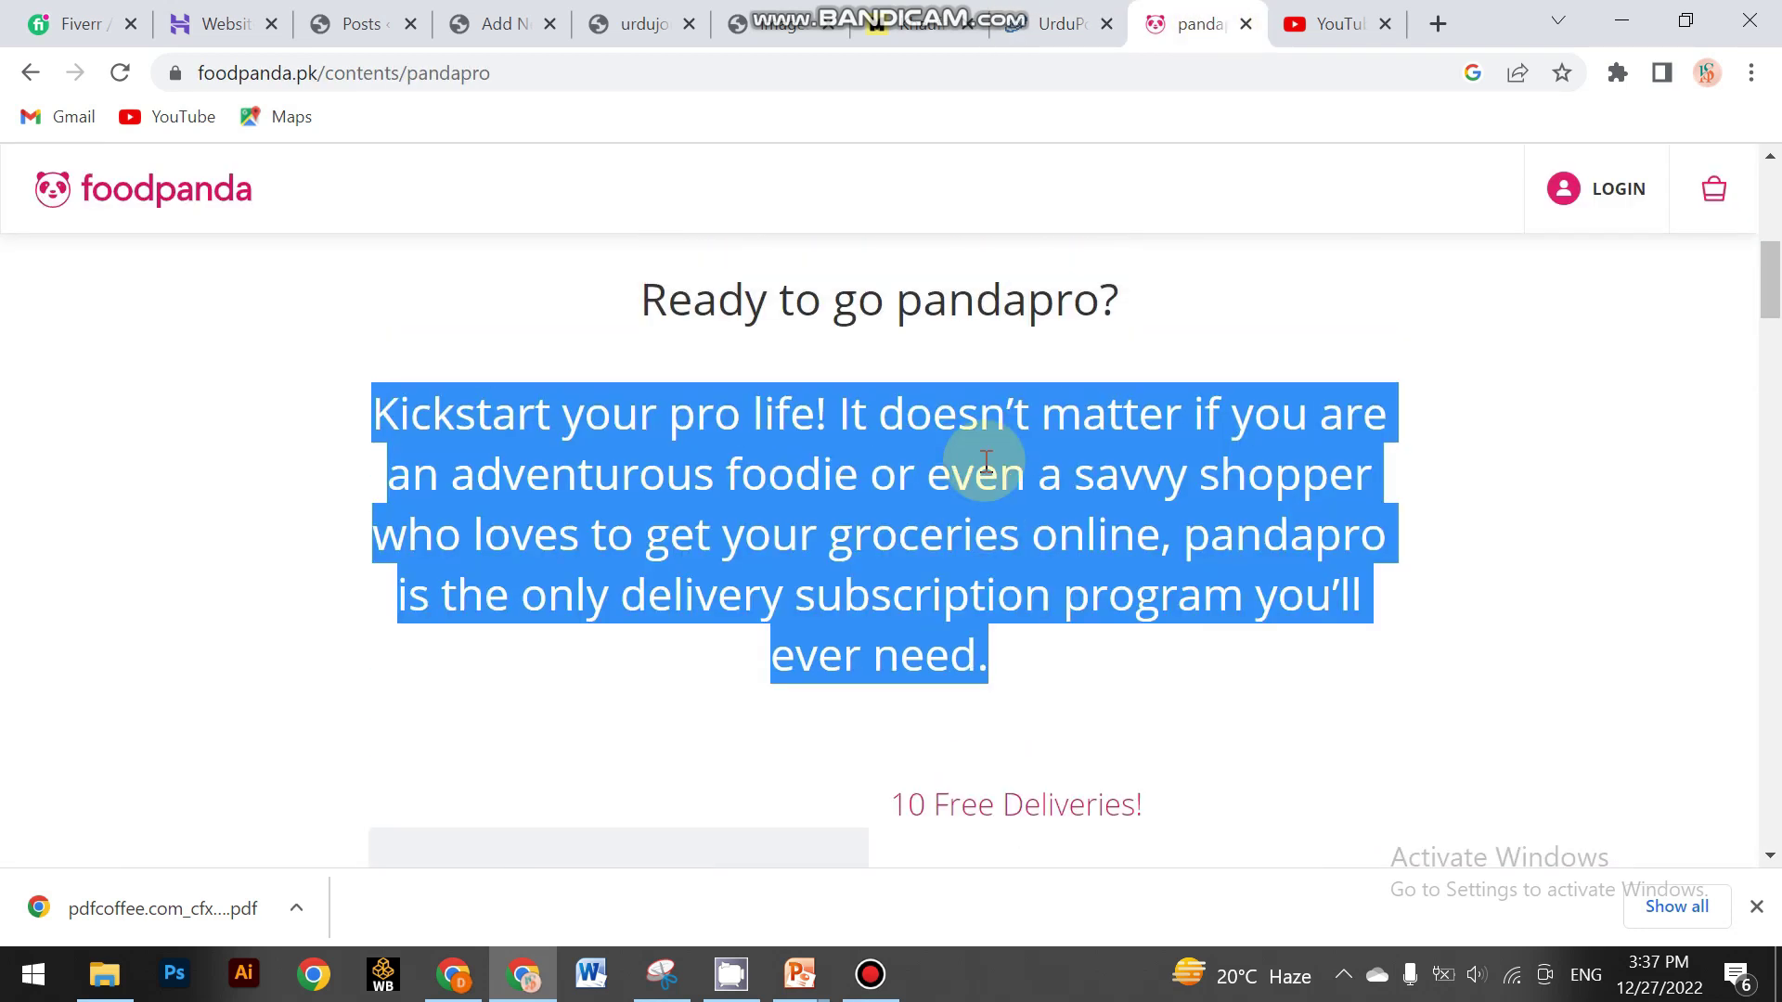